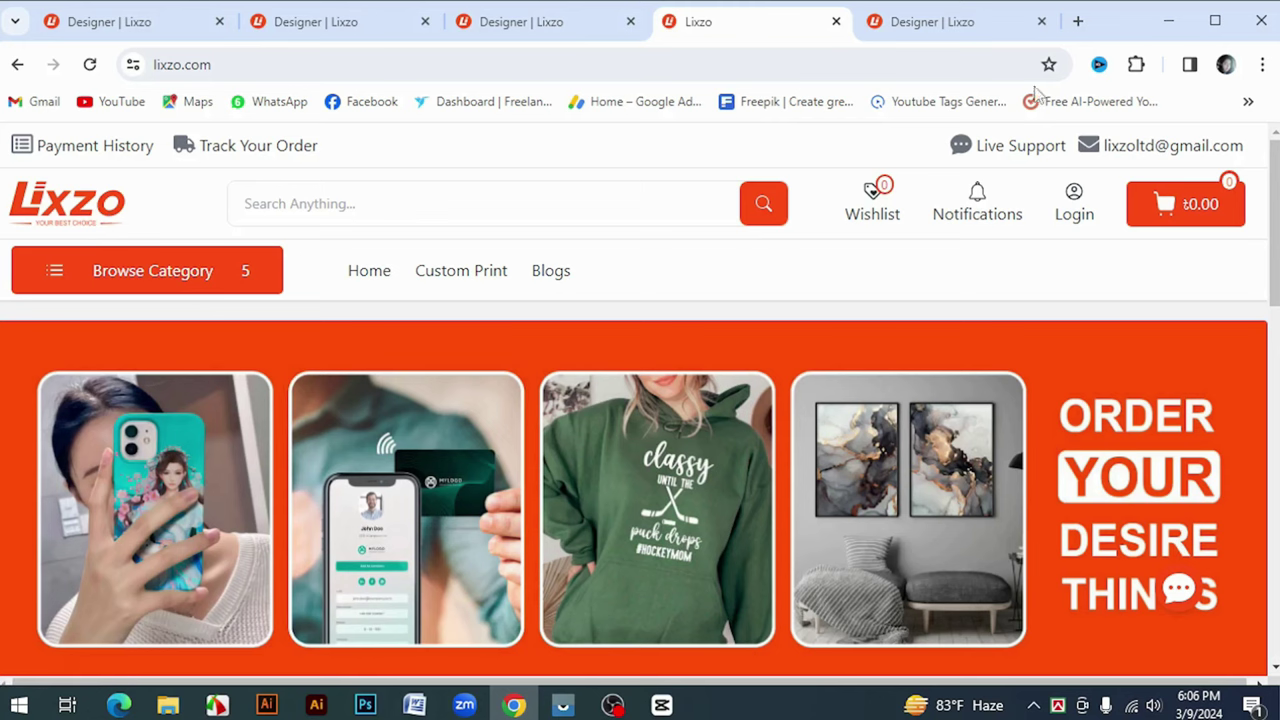
# Load the lixzo.com storefront in a new Chrome tab.
pyautogui.click(1078, 22)
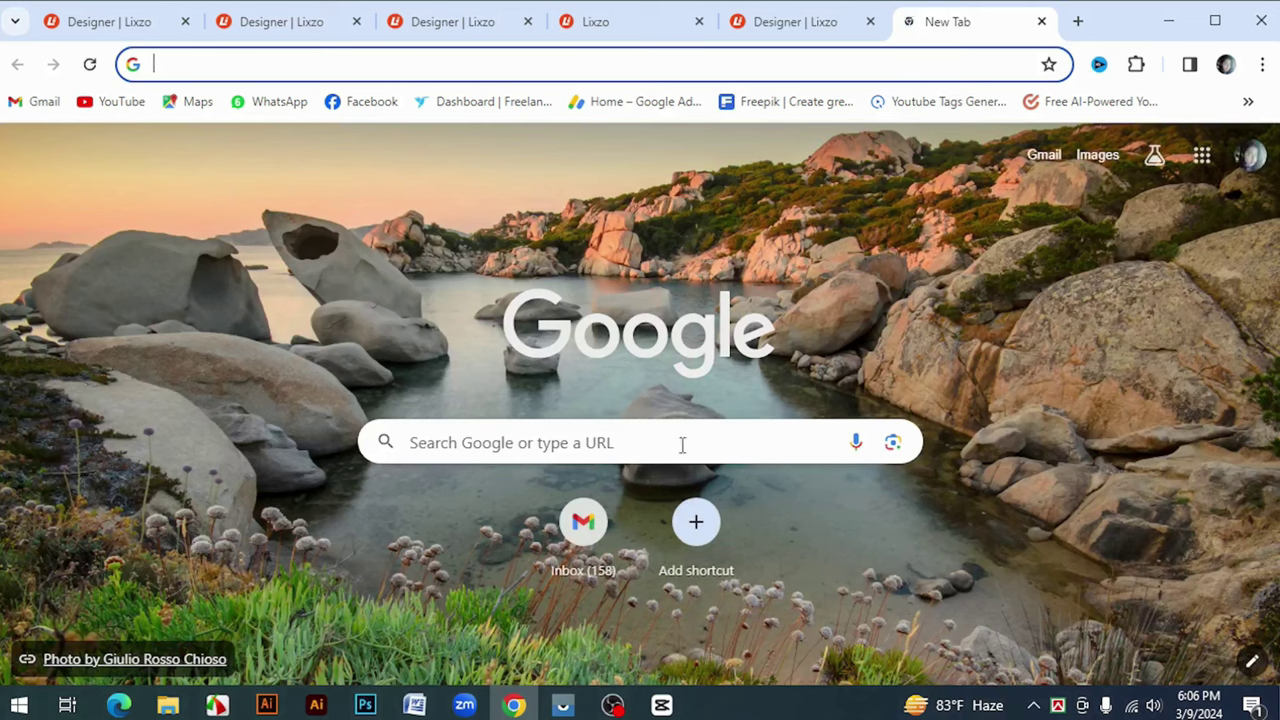
pyautogui.click(562, 445)
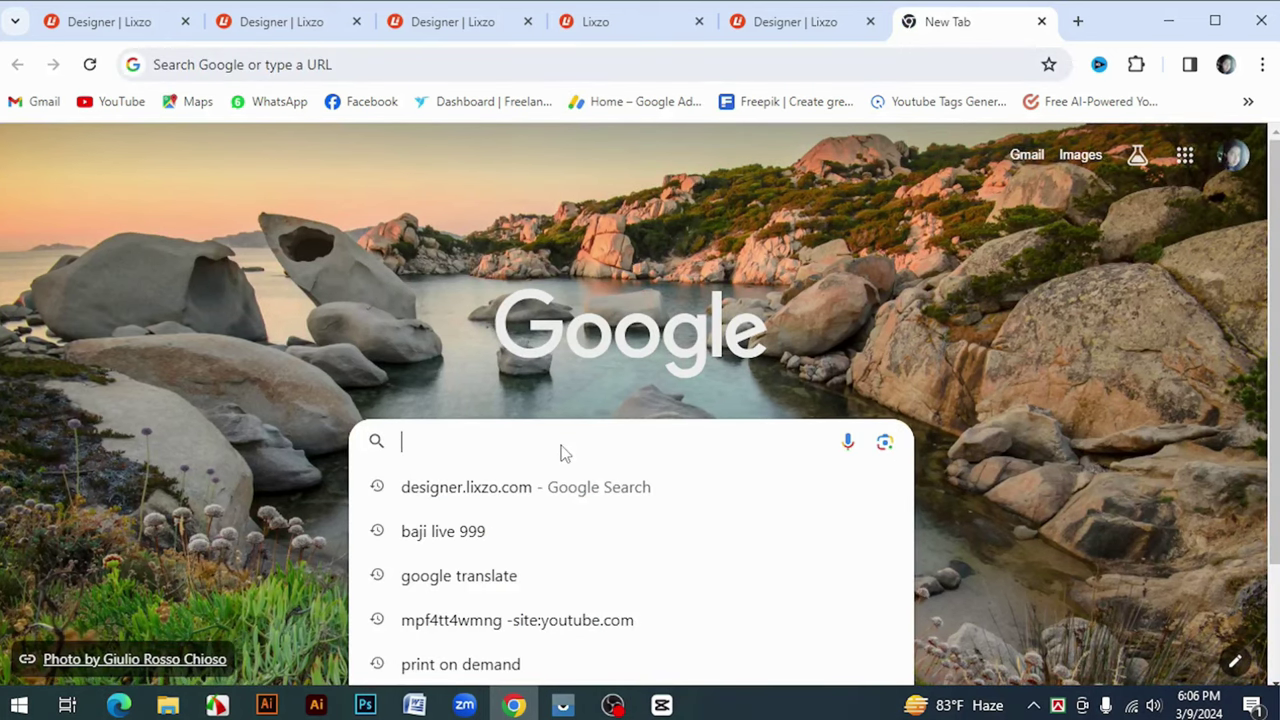
pyautogui.write('lix')
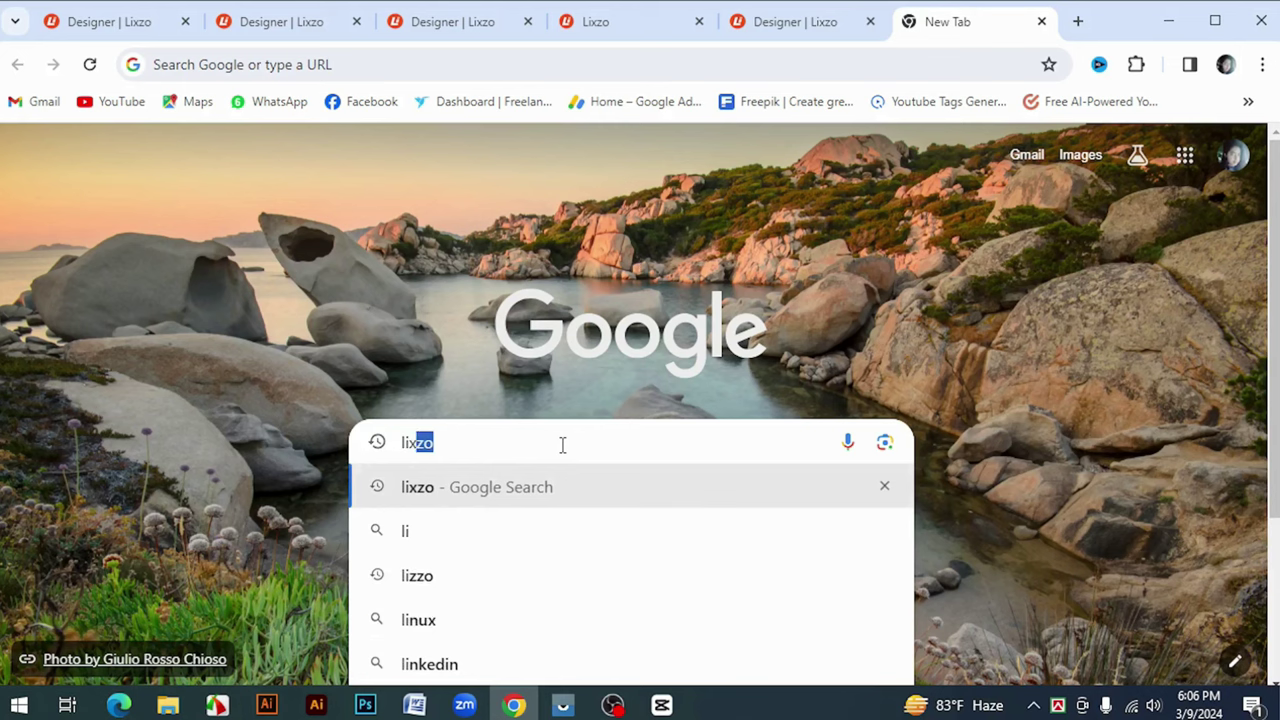
pyautogui.write('zo')
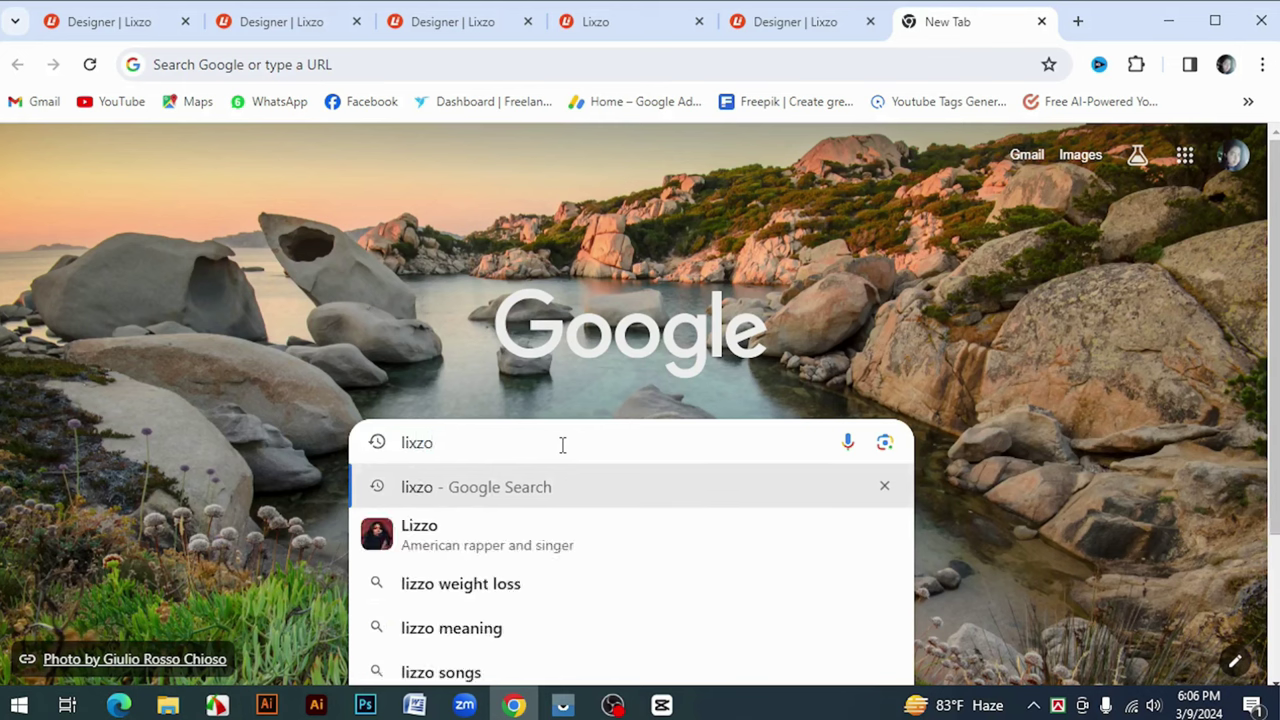
pyautogui.write('.com')
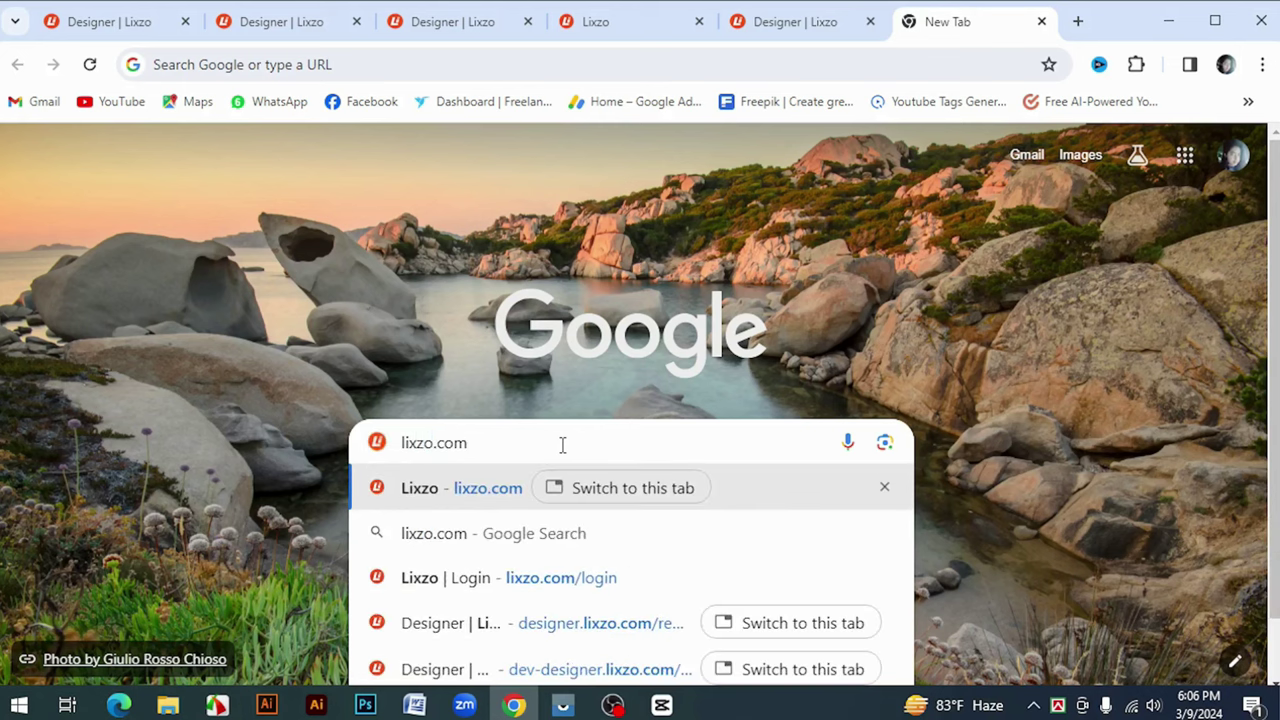
pyautogui.press('Return')
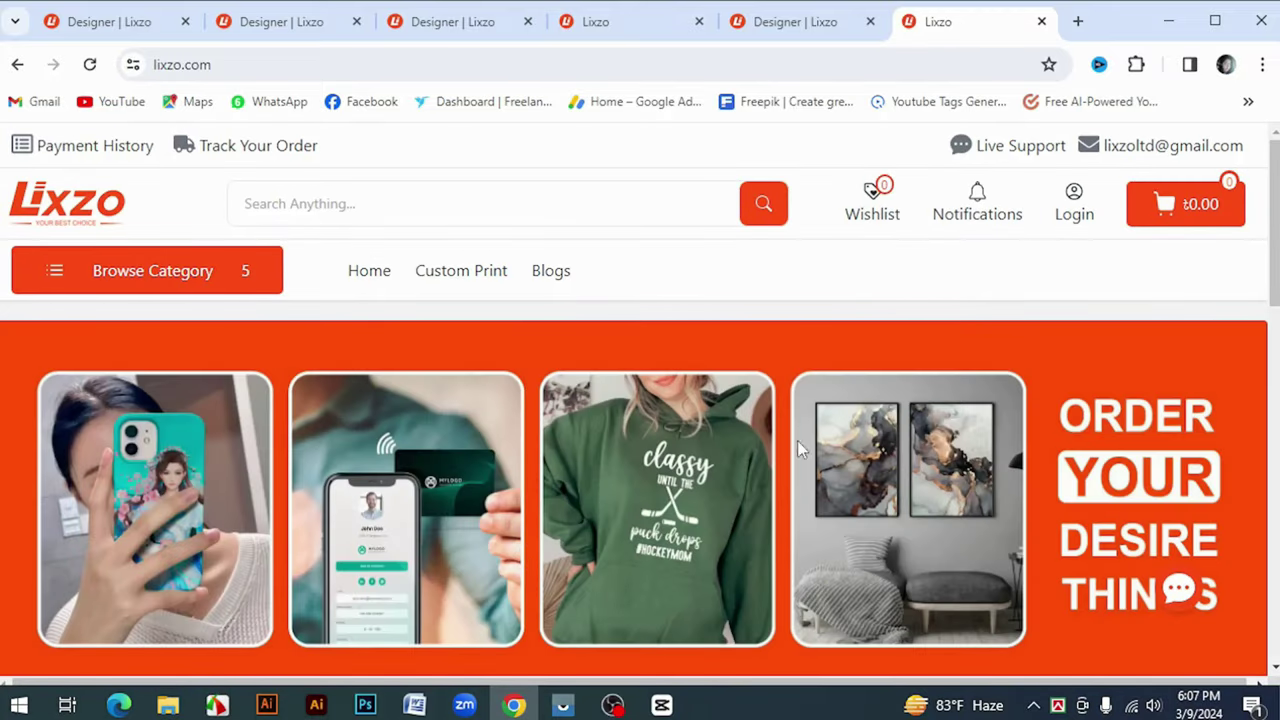
# Follow the footer's 'Became a Designer' link, then the login page's Register link.
pyautogui.scroll(-5, 741, 412)
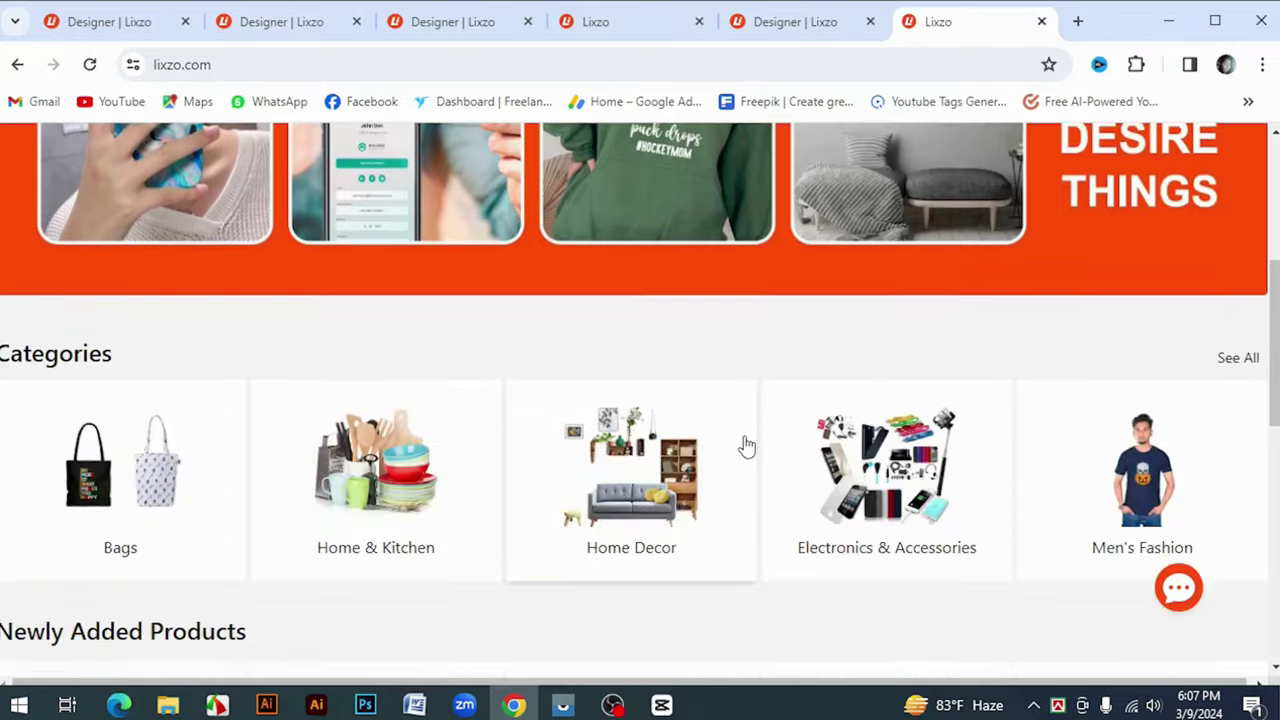
pyautogui.scroll(5, 741, 433)
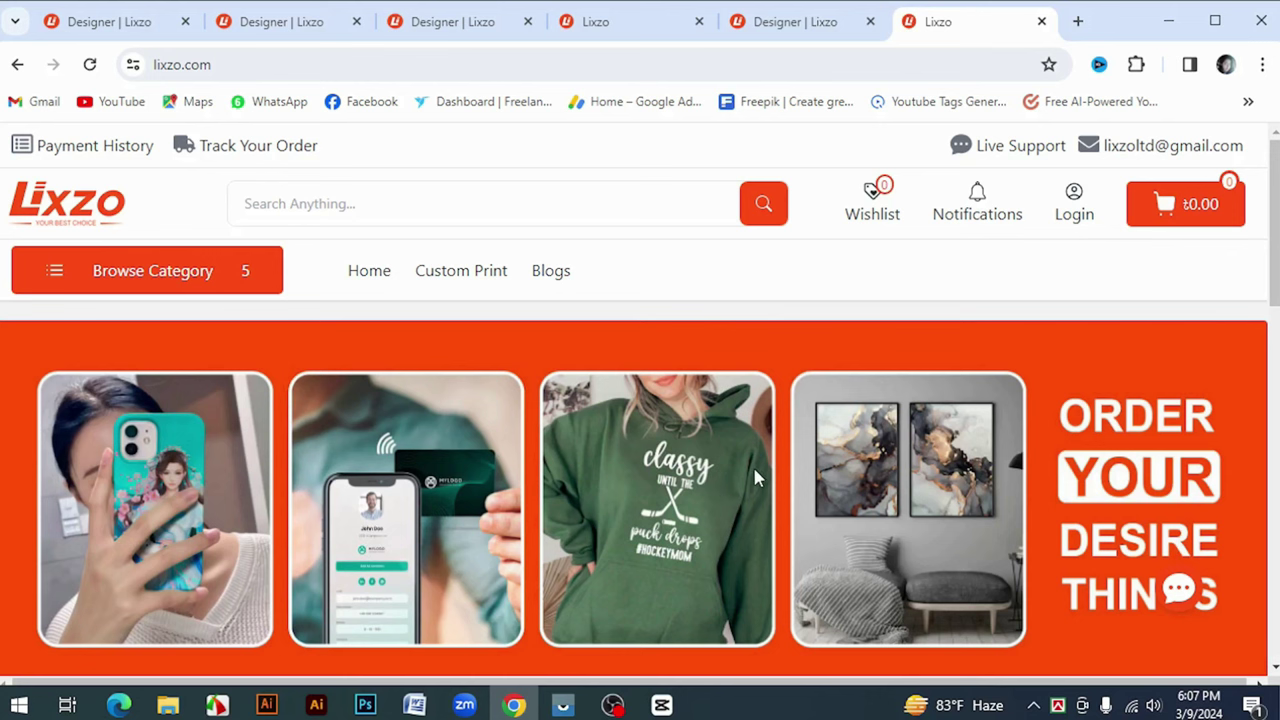
pyautogui.scroll(-8, 771, 517)
pyautogui.scroll(-4, 778, 521)
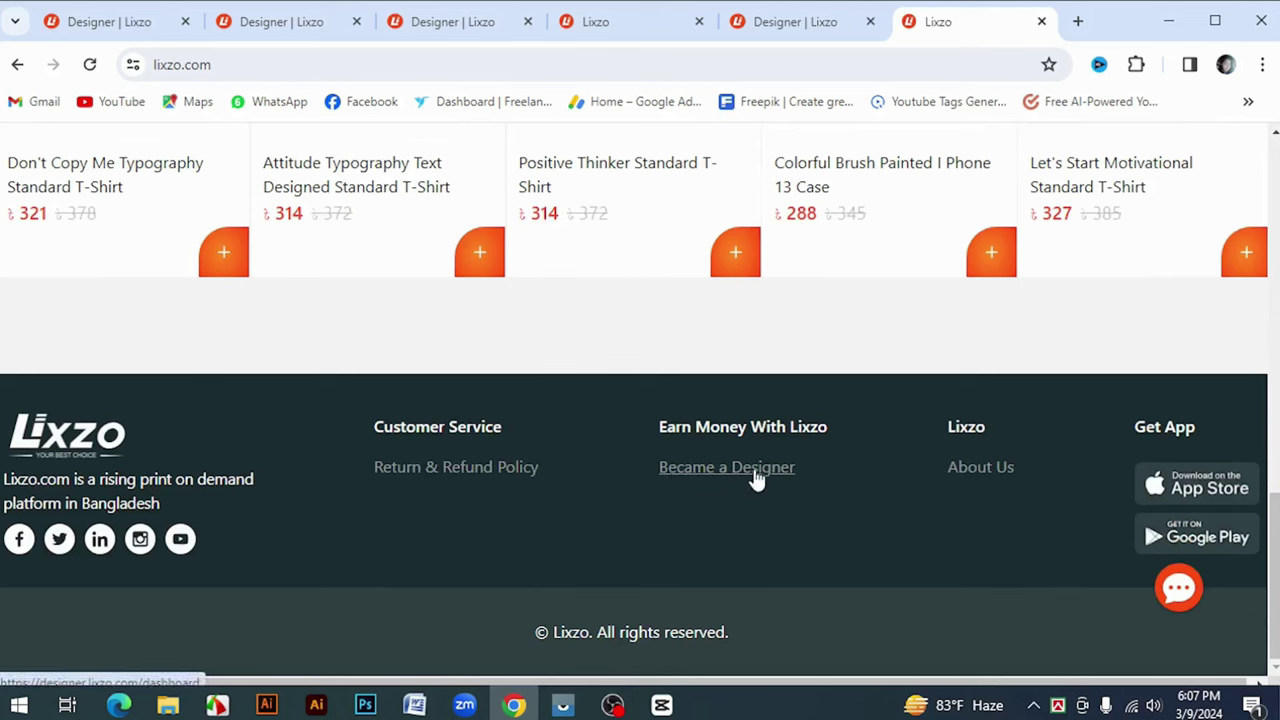
pyautogui.click(709, 477)
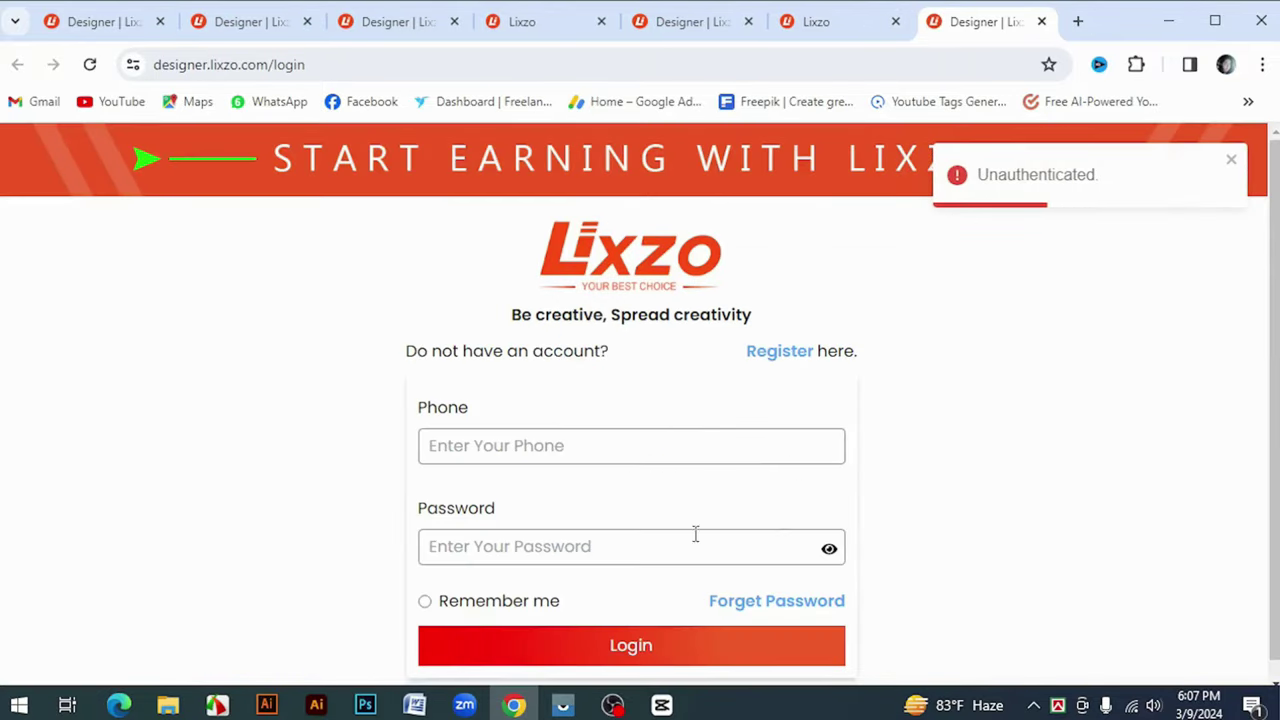
pyautogui.scroll(-1, 750, 495)
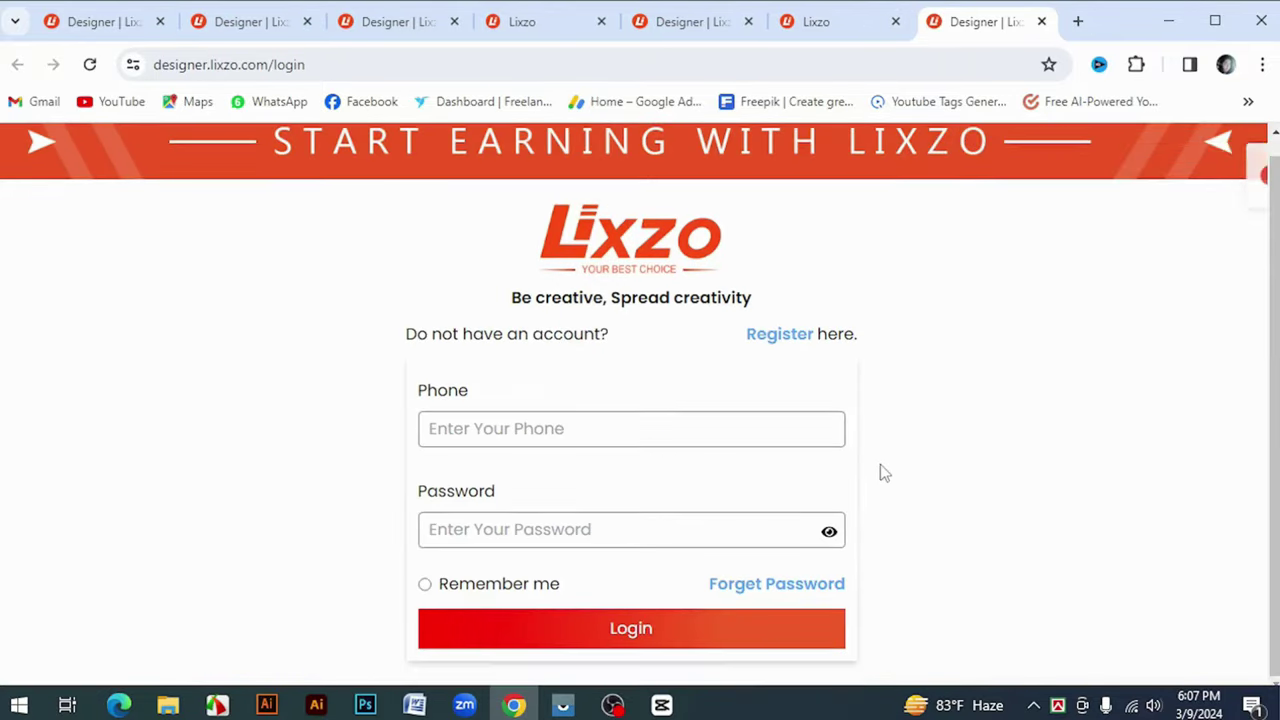
pyautogui.click(770, 342)
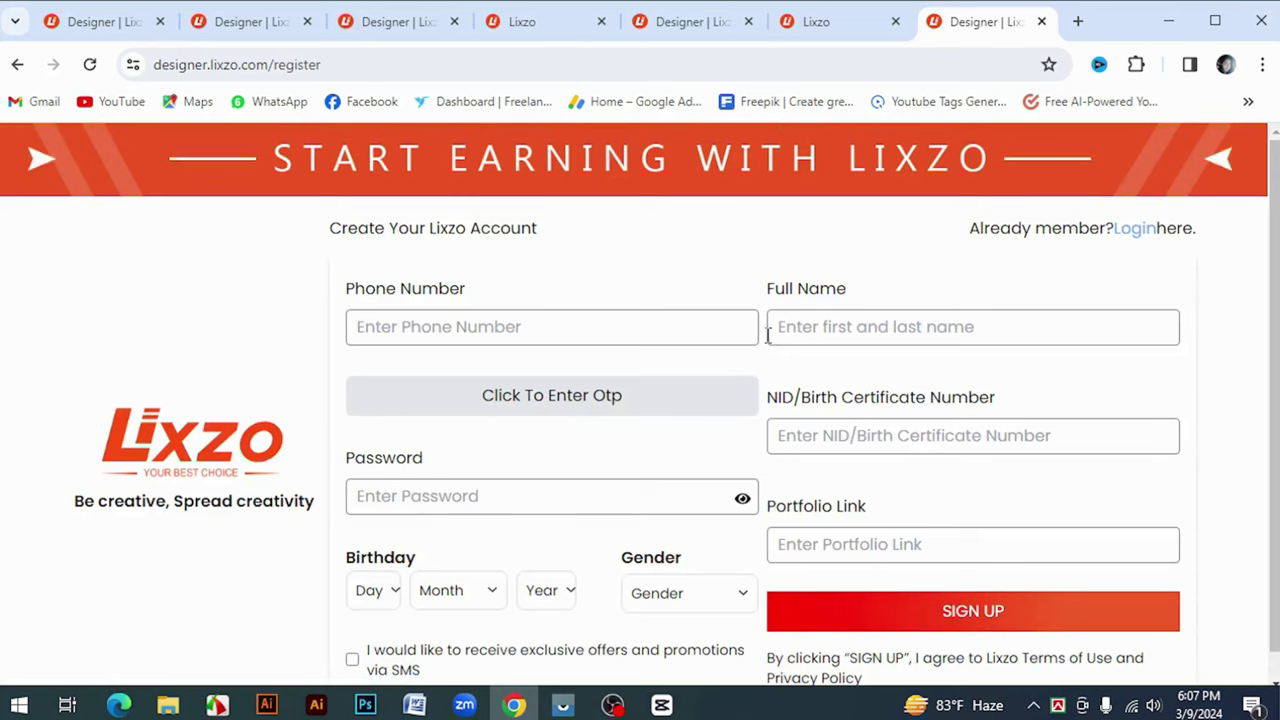
pyautogui.scroll(-1, 672, 386)
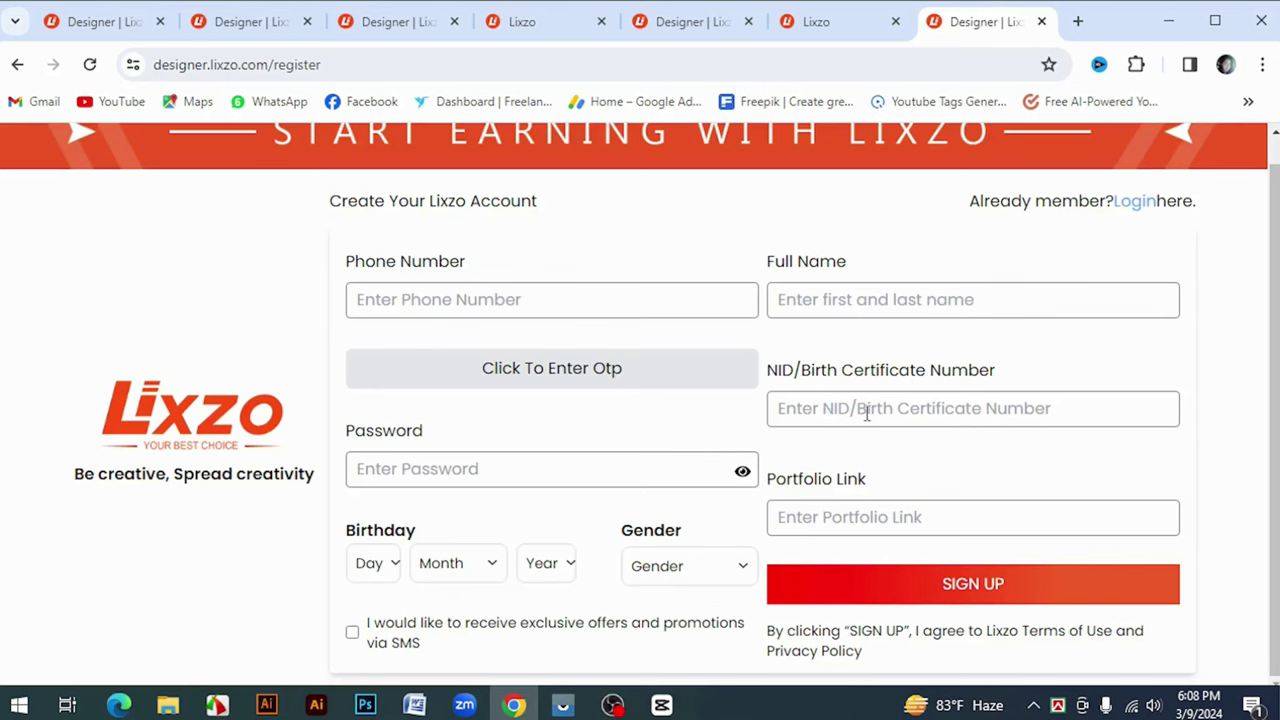
pyautogui.click(862, 410)
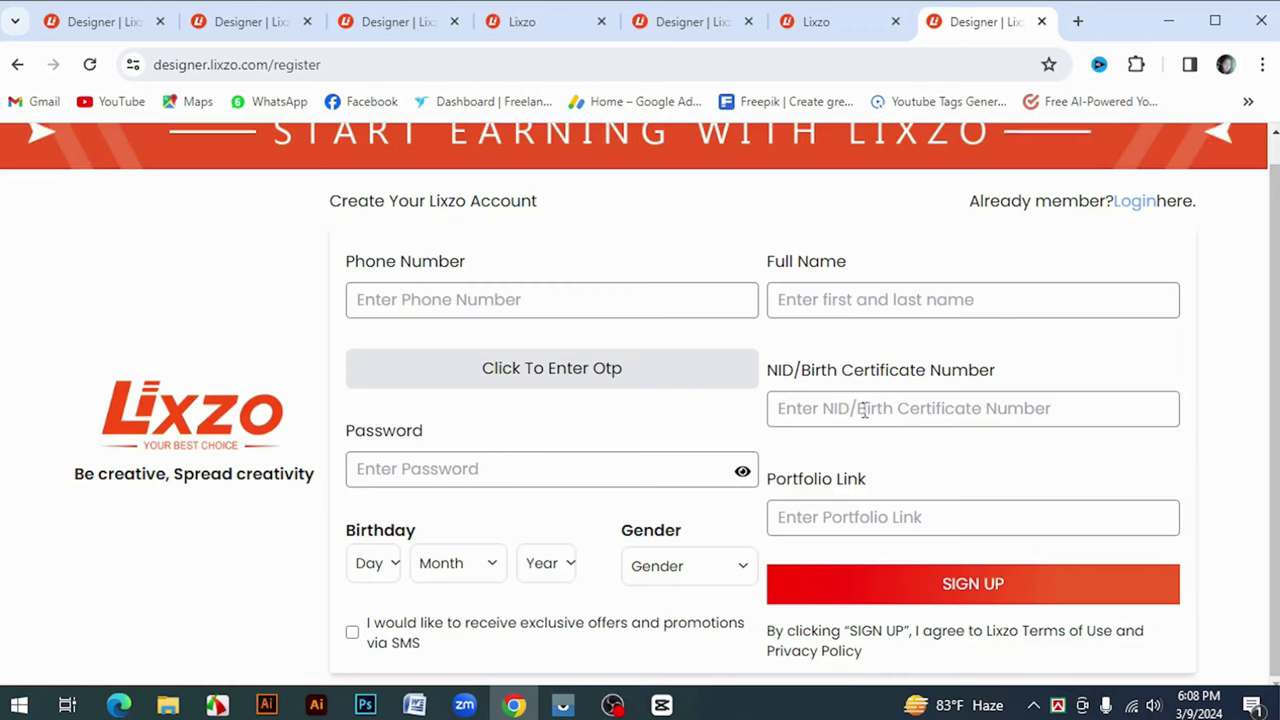
pyautogui.scroll(1, 846, 413)
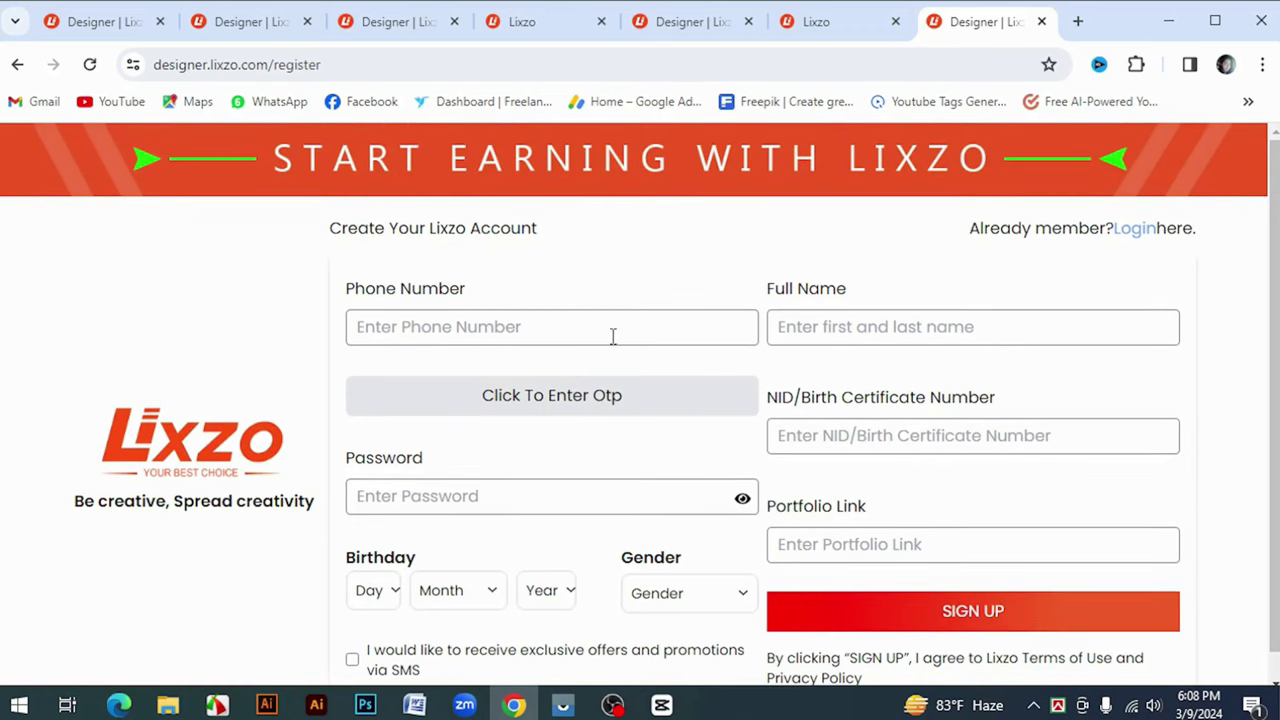
pyautogui.scroll(-1, 645, 487)
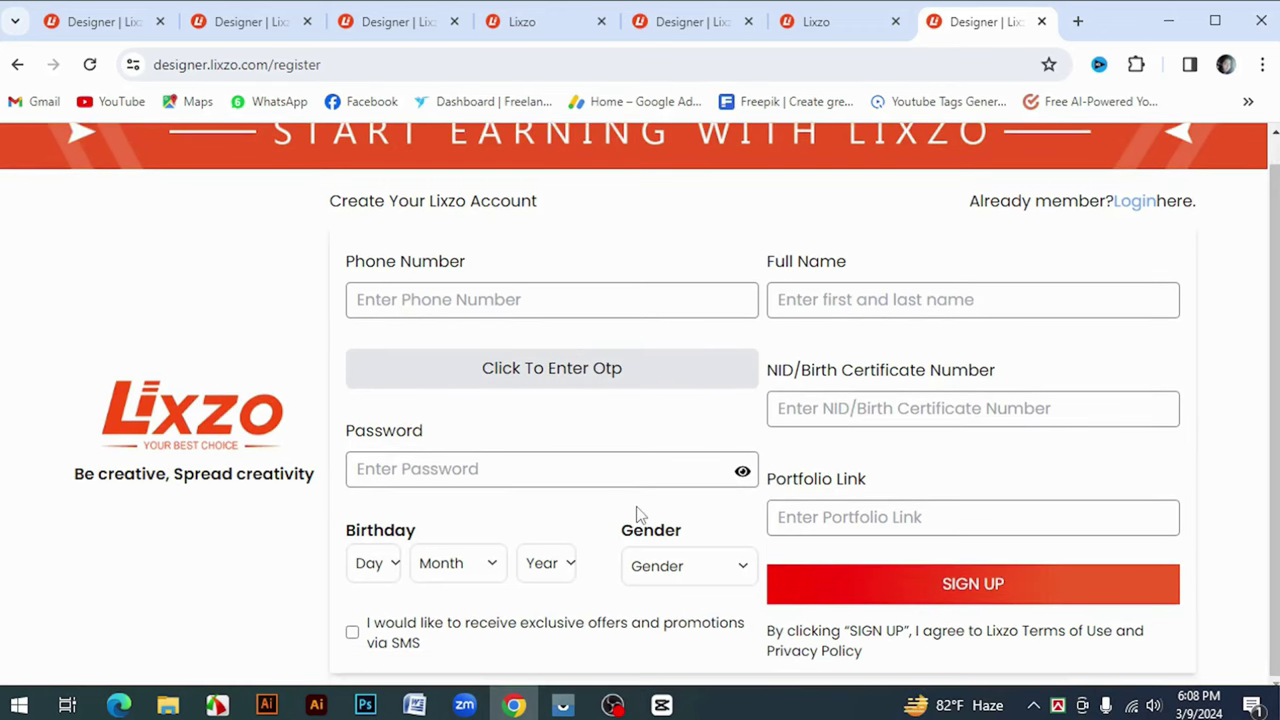
pyautogui.scroll(1, 623, 529)
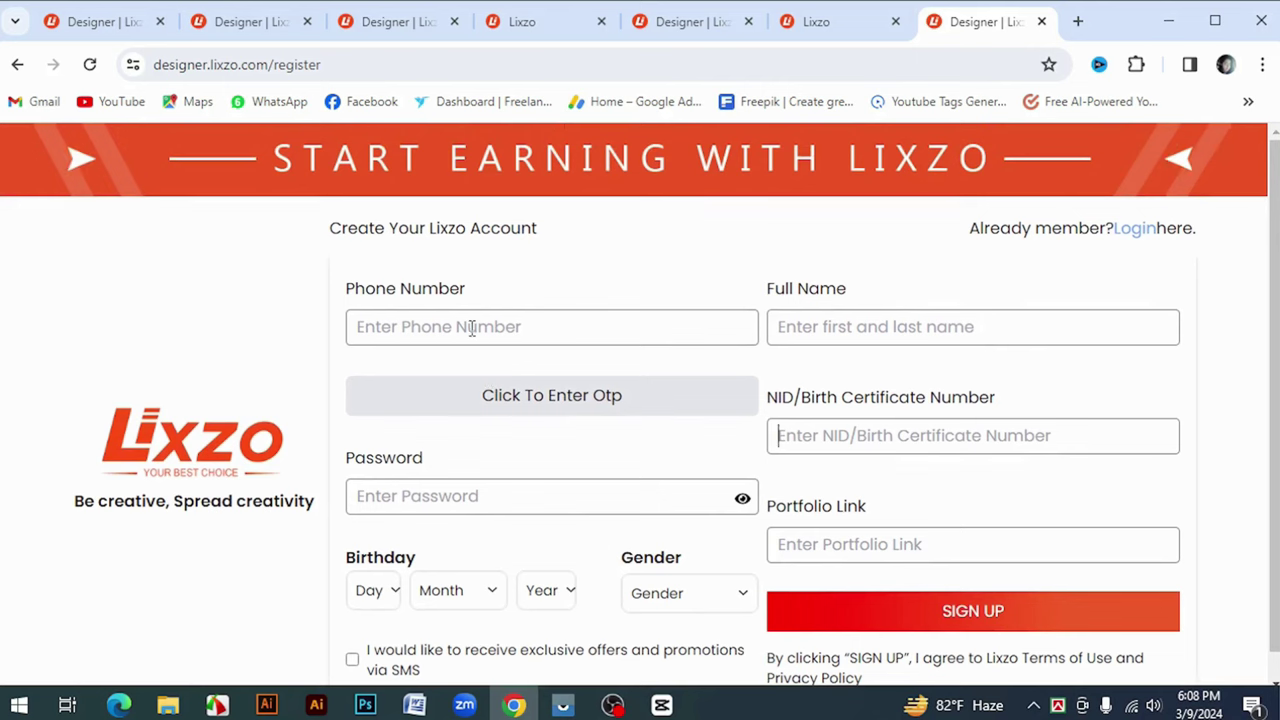
pyautogui.click(471, 328)
# Paste the phone number, request an OTP and enter the received code until 'Otp Matched' appears.
pyautogui.hotkey('ctrl', 'v')
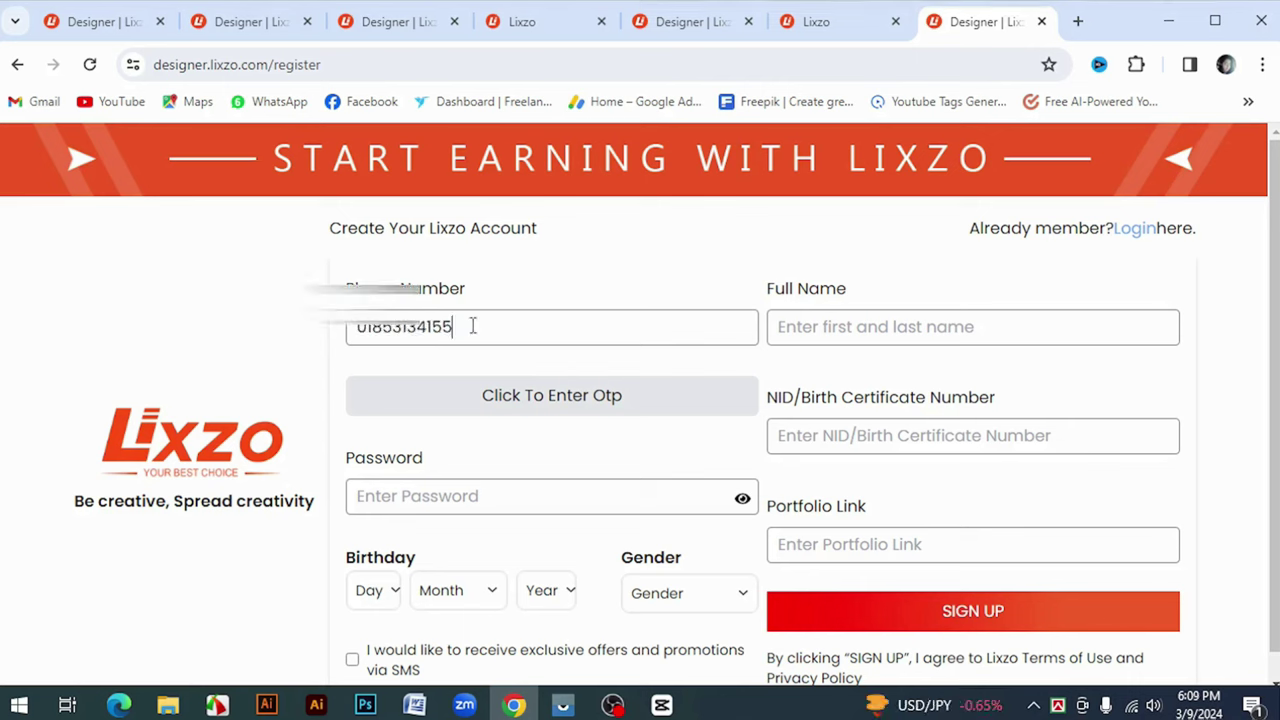
pyautogui.moveTo(473, 326); pyautogui.dragTo(330, 334)
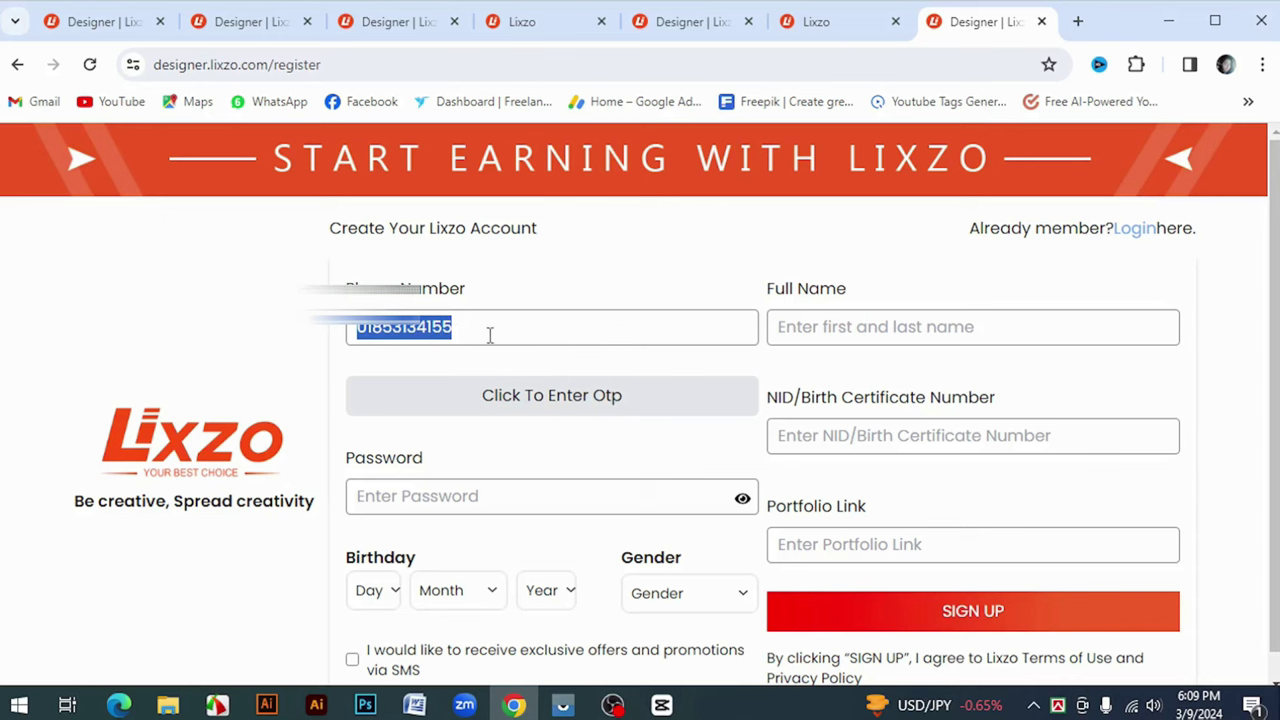
pyautogui.click(571, 401)
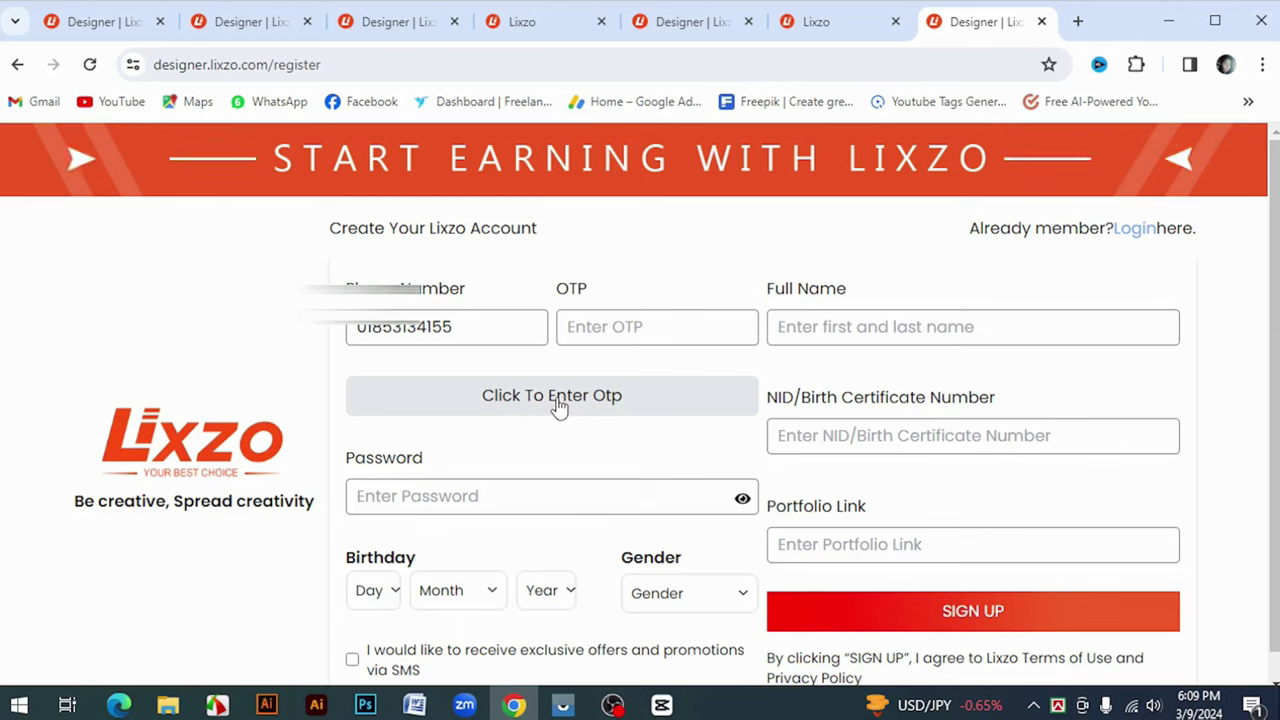
pyautogui.click(612, 327)
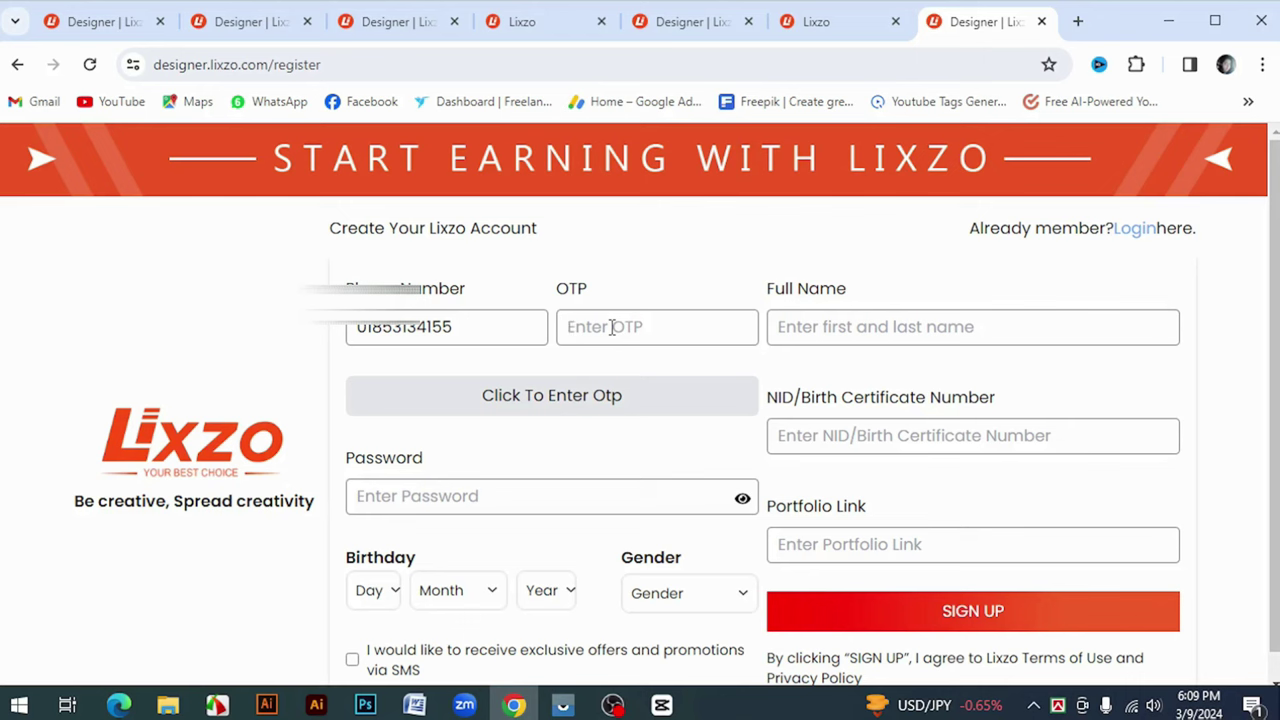
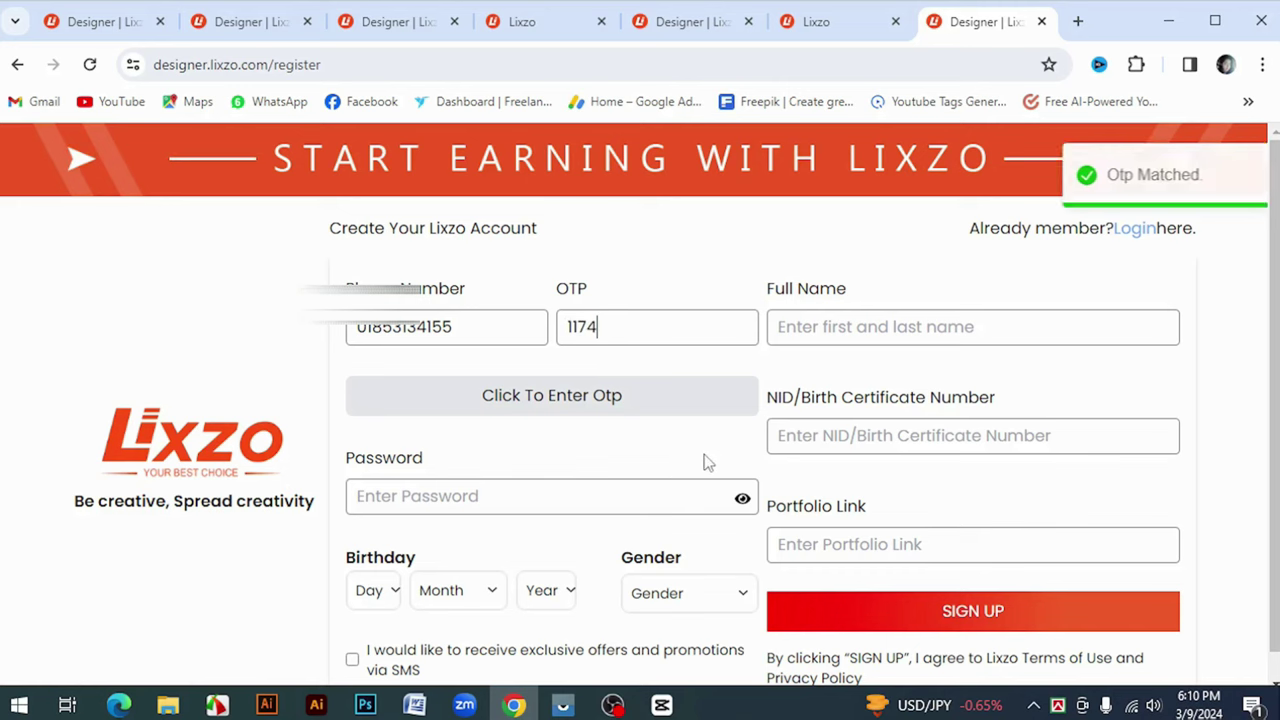
pyautogui.scroll(-1, 674, 462)
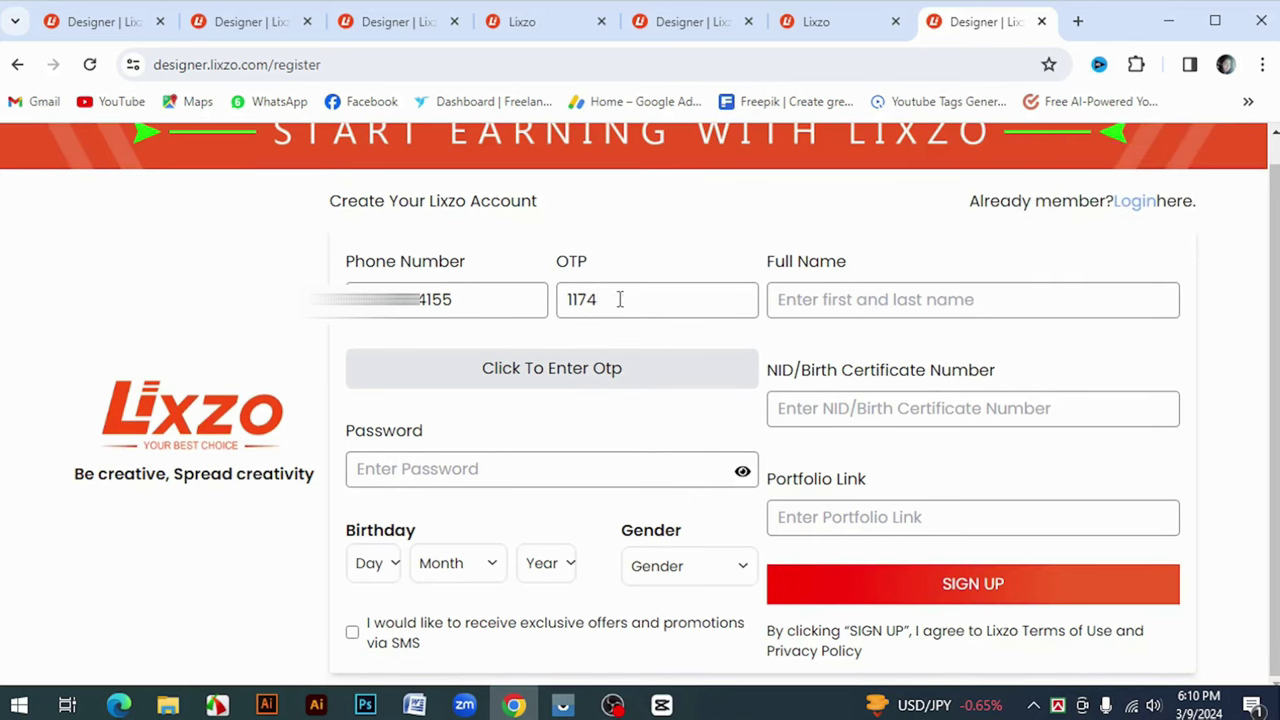
pyautogui.moveTo(620, 299); pyautogui.dragTo(557, 310)
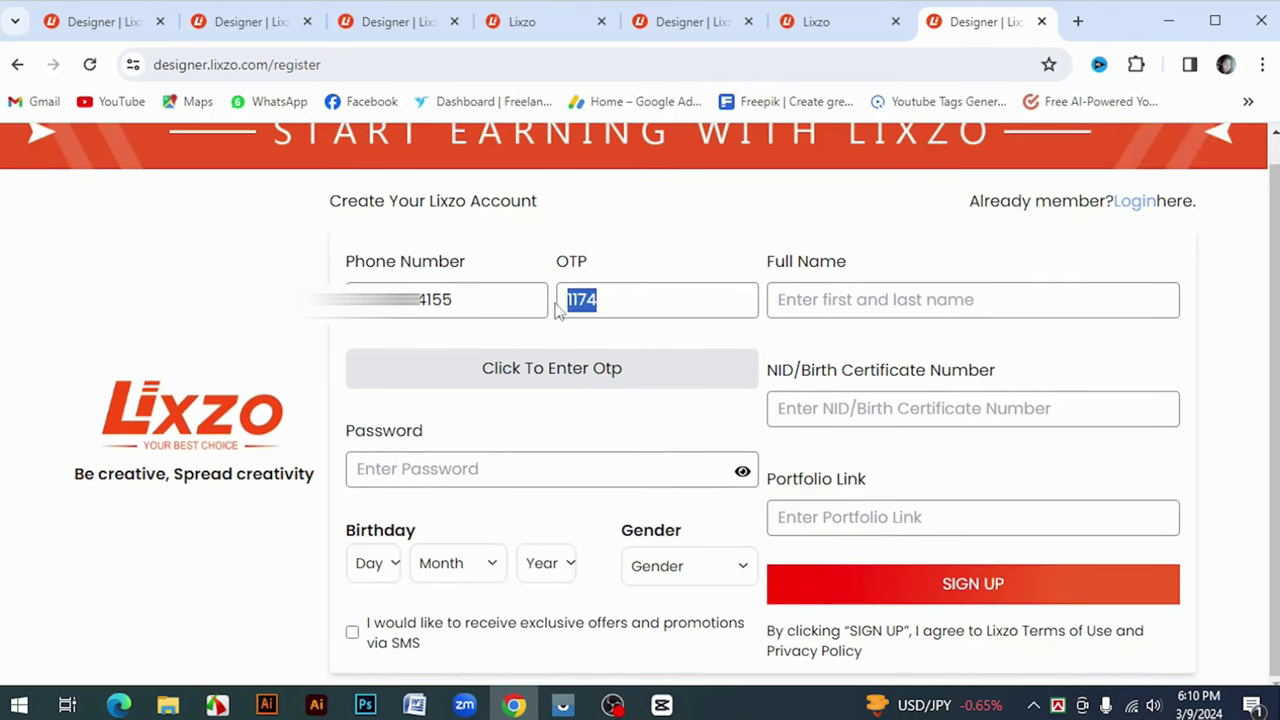
# Type the account password into the masked Password field.
pyautogui.click(418, 462)
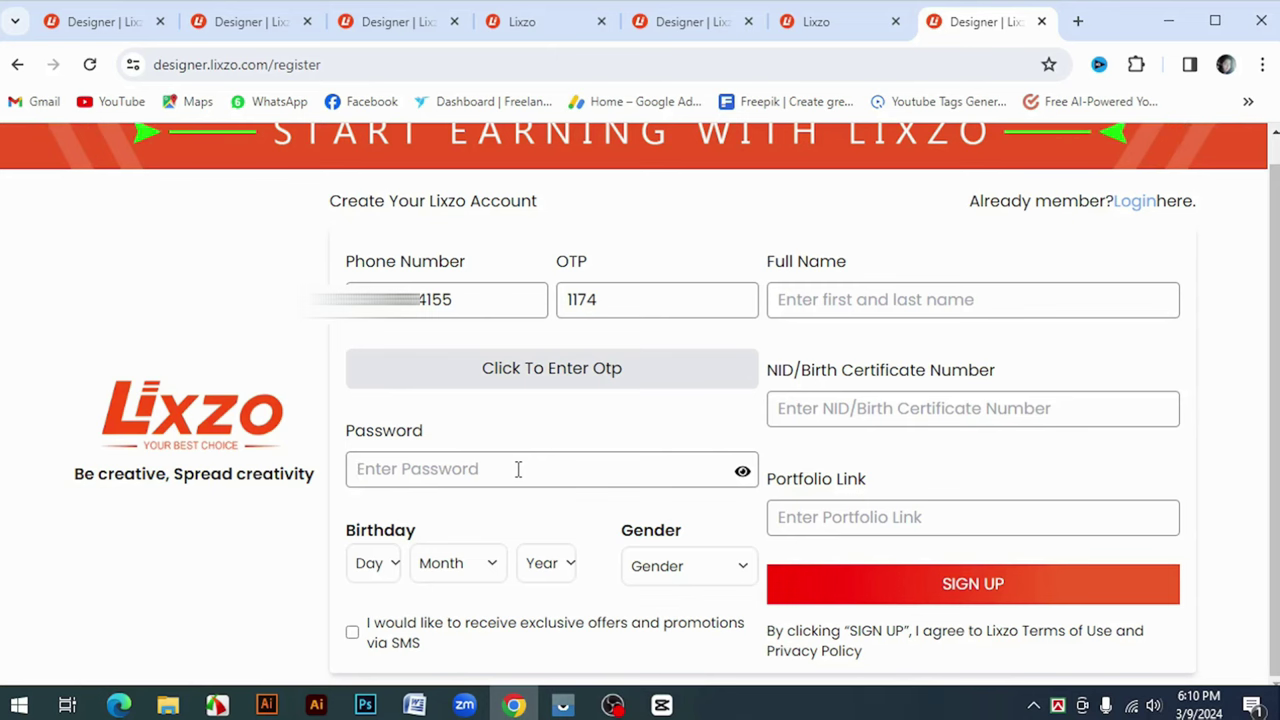
pyautogui.write('aa')
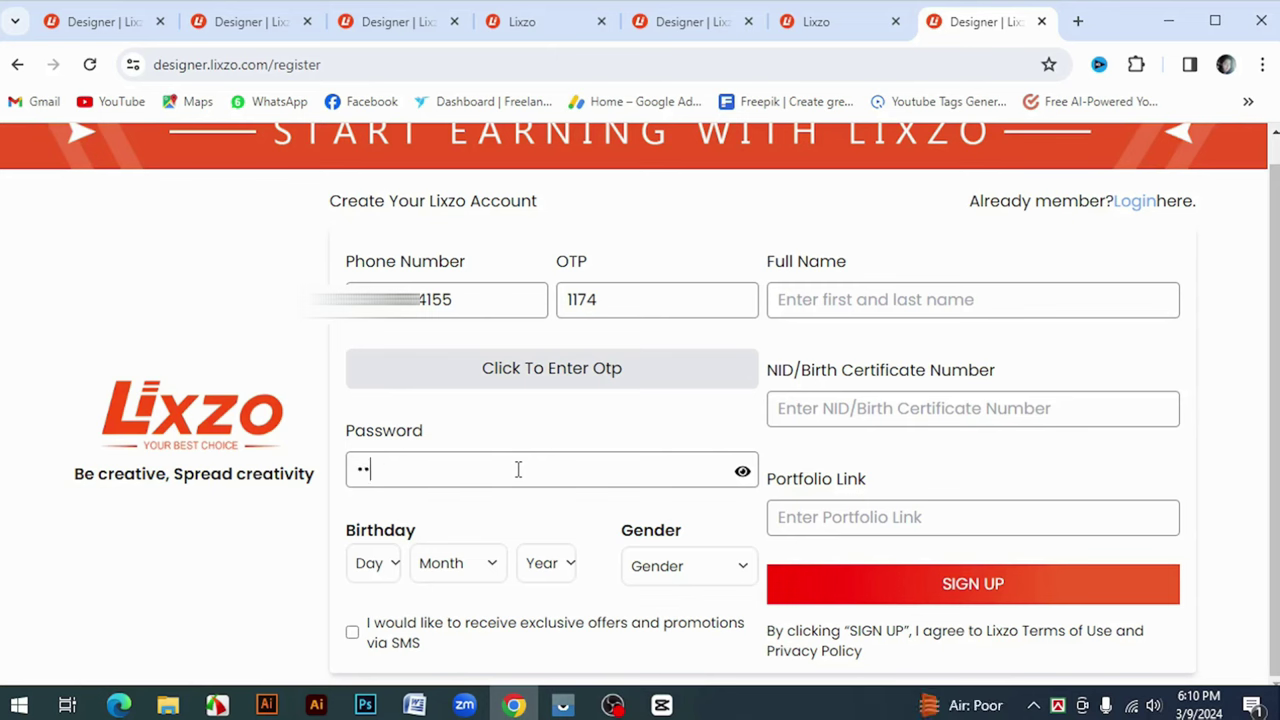
pyautogui.write('aaaaaaaaa')
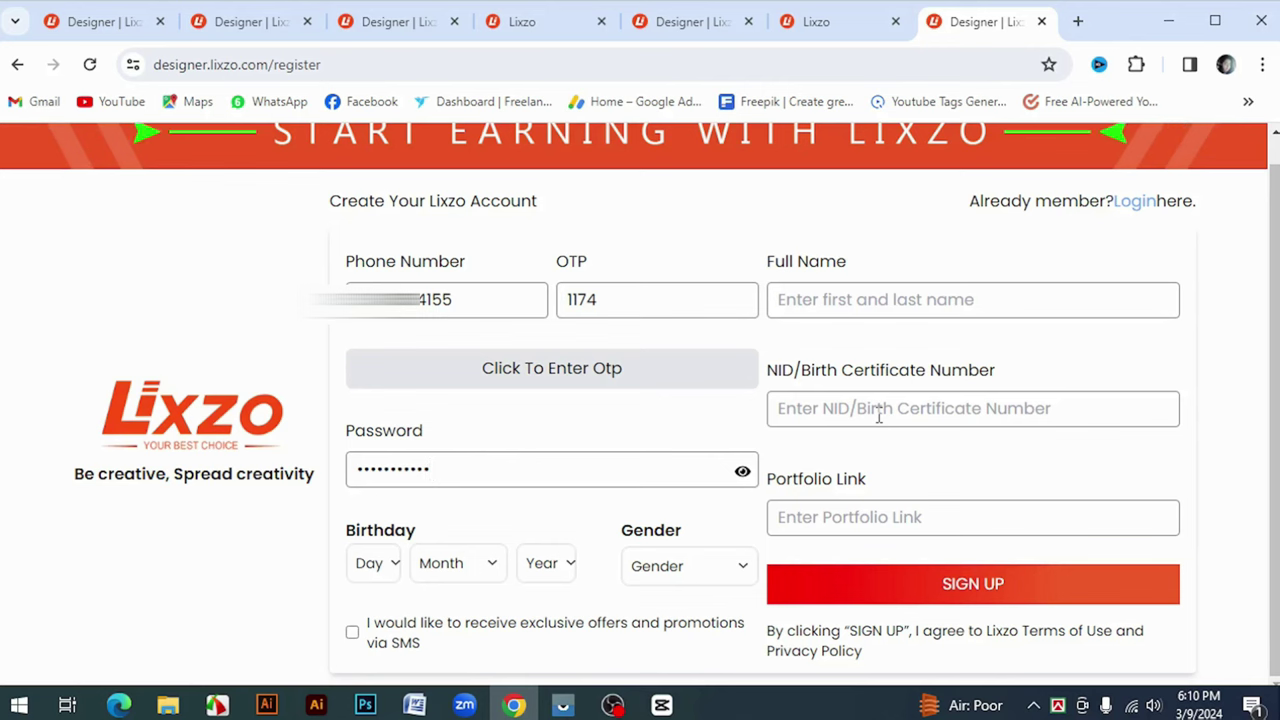
# Set the birthday's day to 9 and month to May.
pyautogui.click(395, 568)
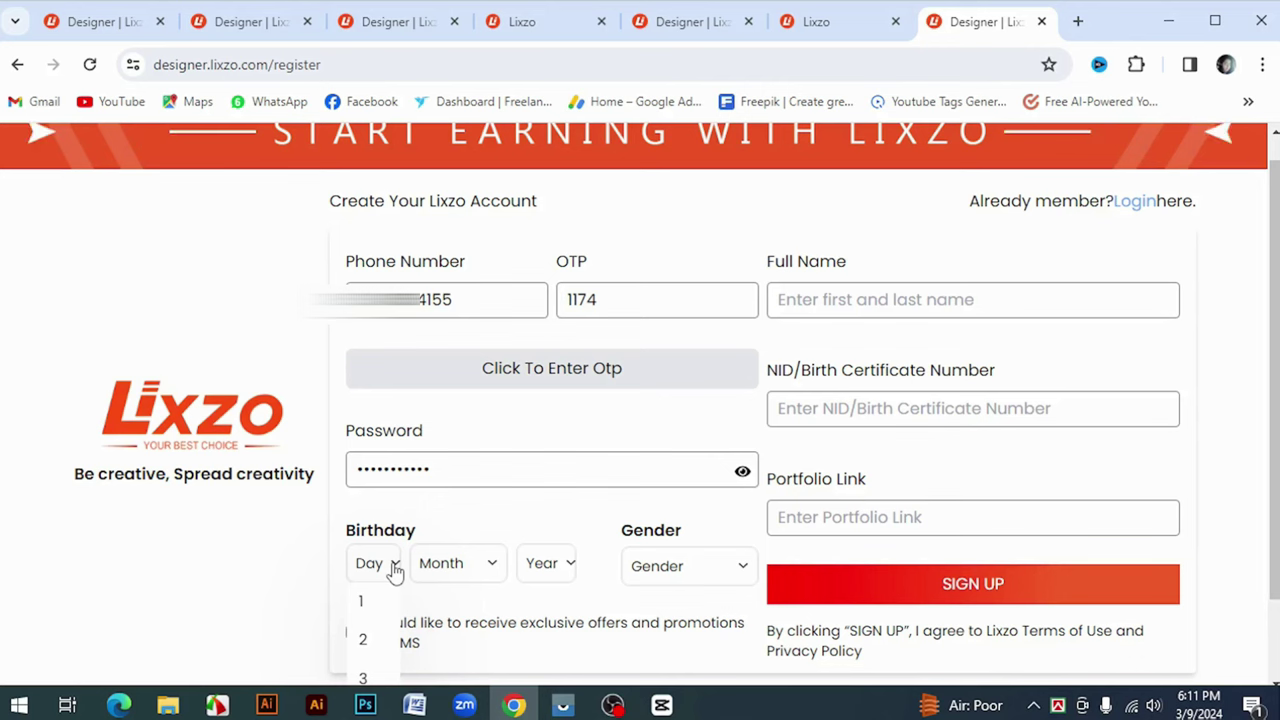
pyautogui.scroll(-3, 362, 657)
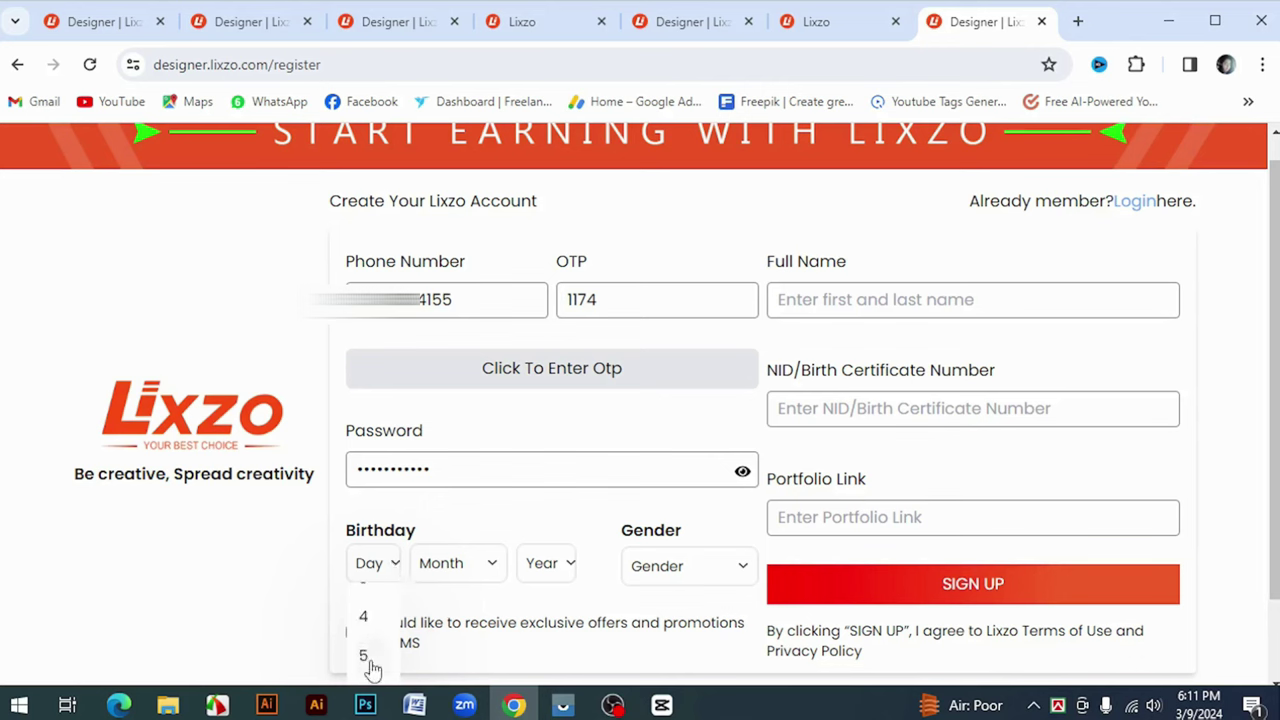
pyautogui.scroll(-2, 366, 655)
pyautogui.click(366, 610)
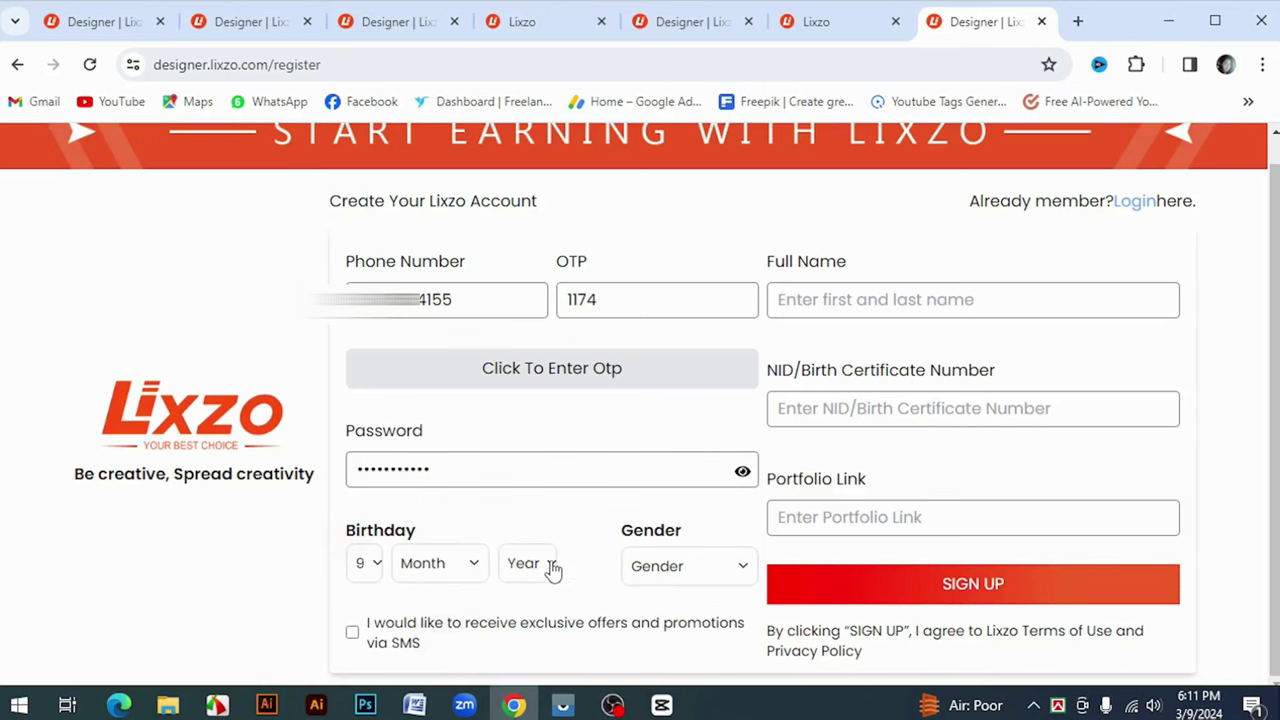
pyautogui.click(475, 565)
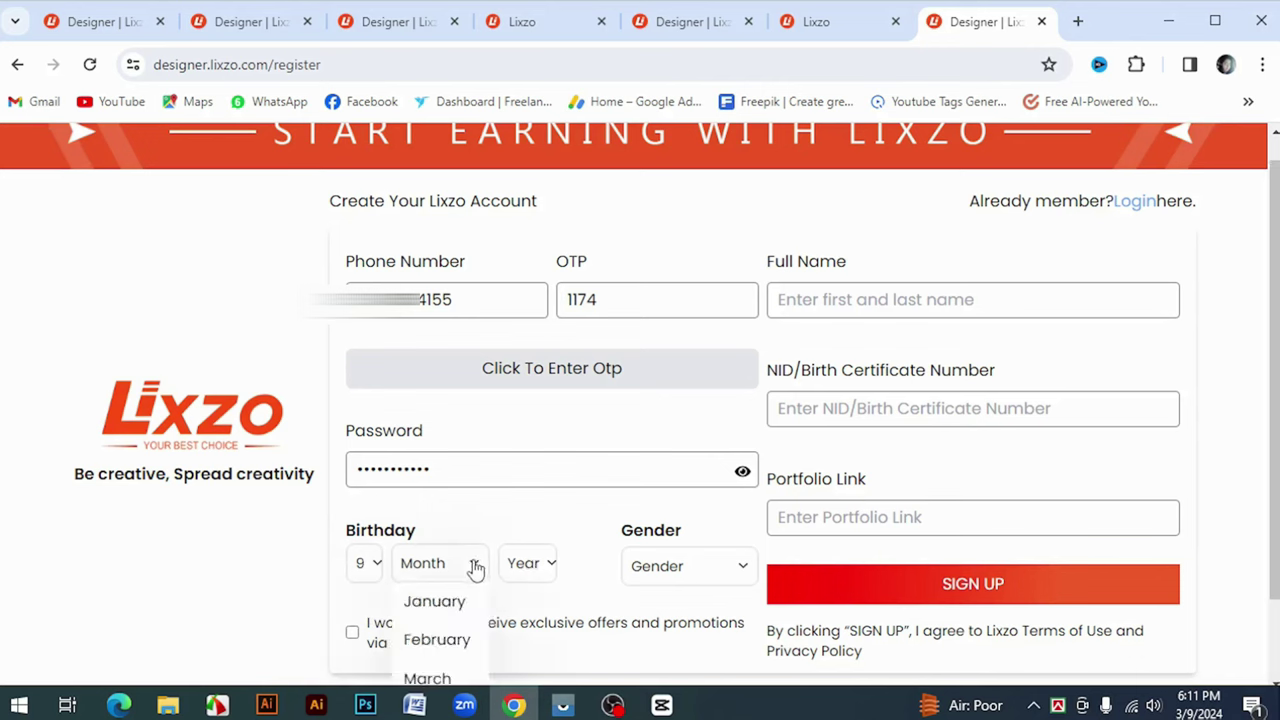
pyautogui.scroll(-1, 462, 635)
pyautogui.scroll(-2, 462, 635)
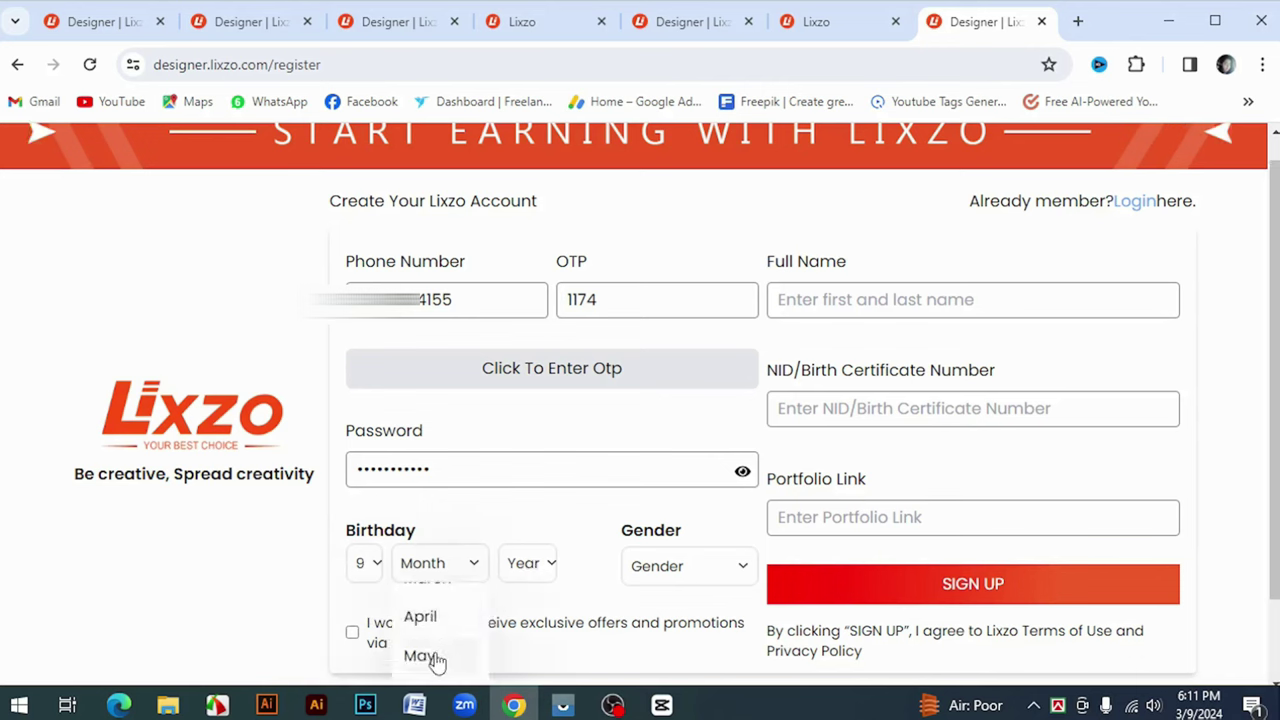
pyautogui.click(433, 656)
# Choose birth year 1995 and set the gender to Male.
pyautogui.click(545, 570)
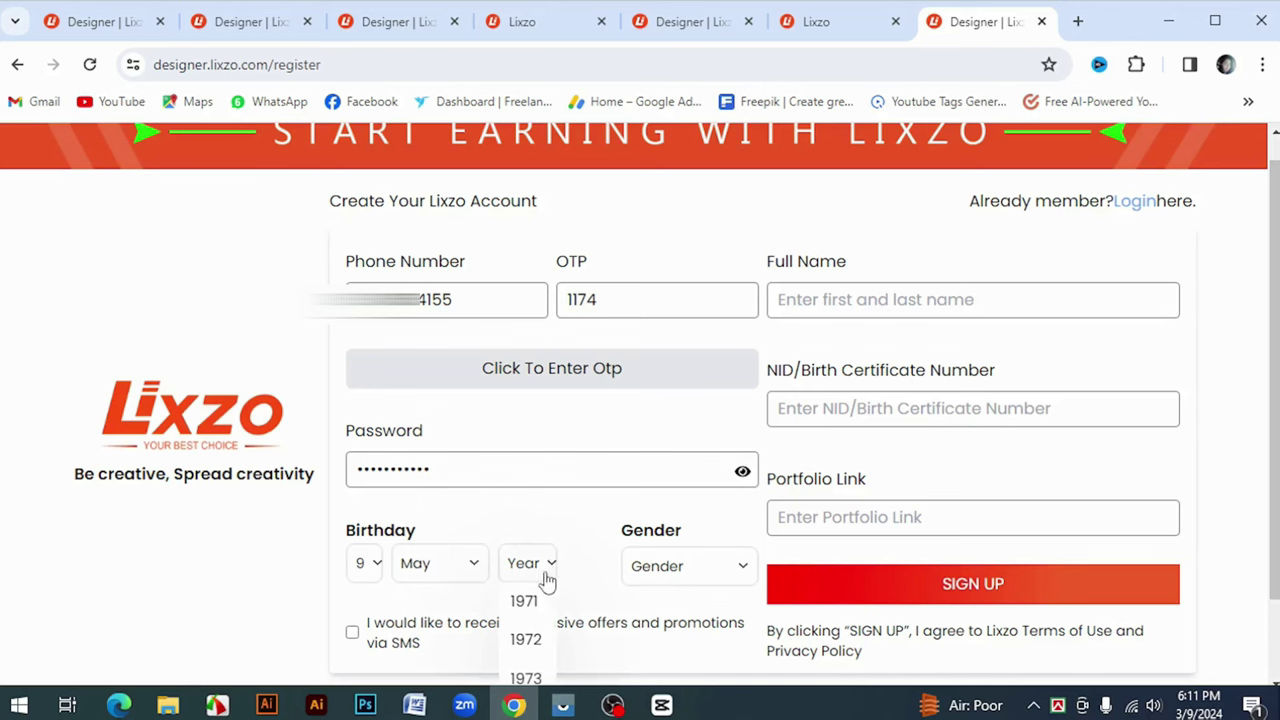
pyautogui.scroll(-2, 540, 646)
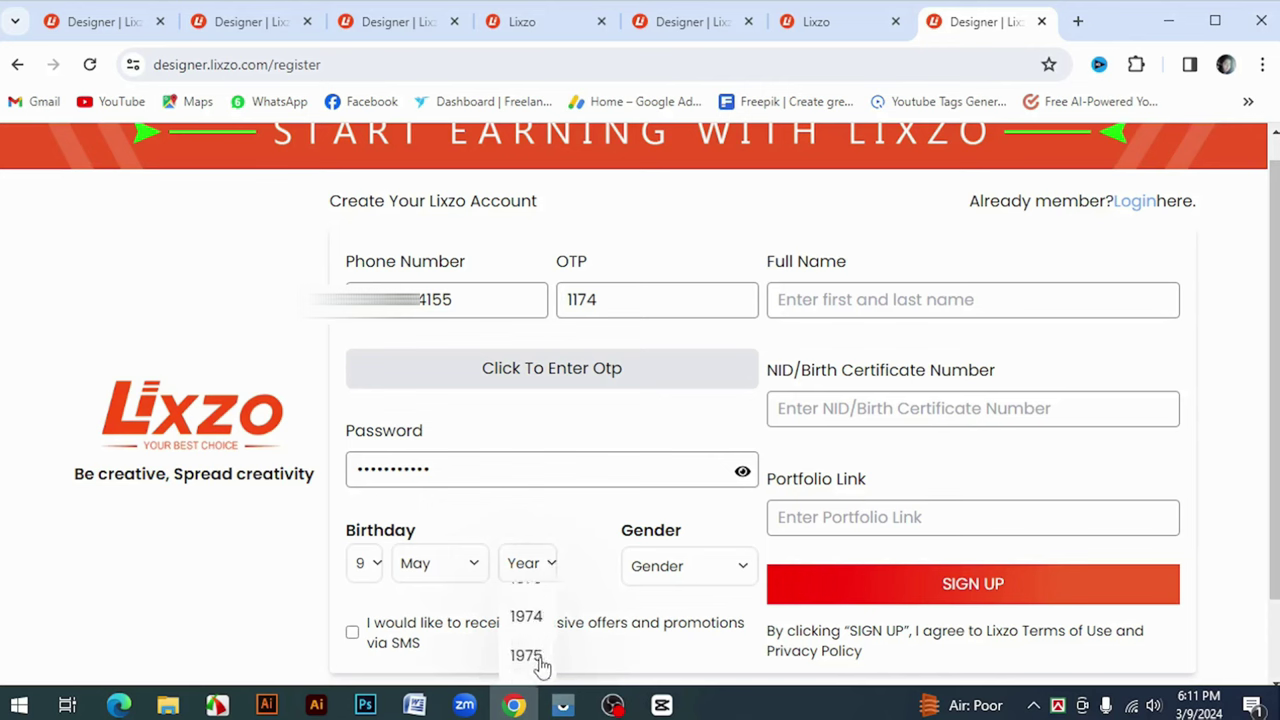
pyautogui.scroll(-1, 537, 656)
pyautogui.scroll(-8, 537, 656)
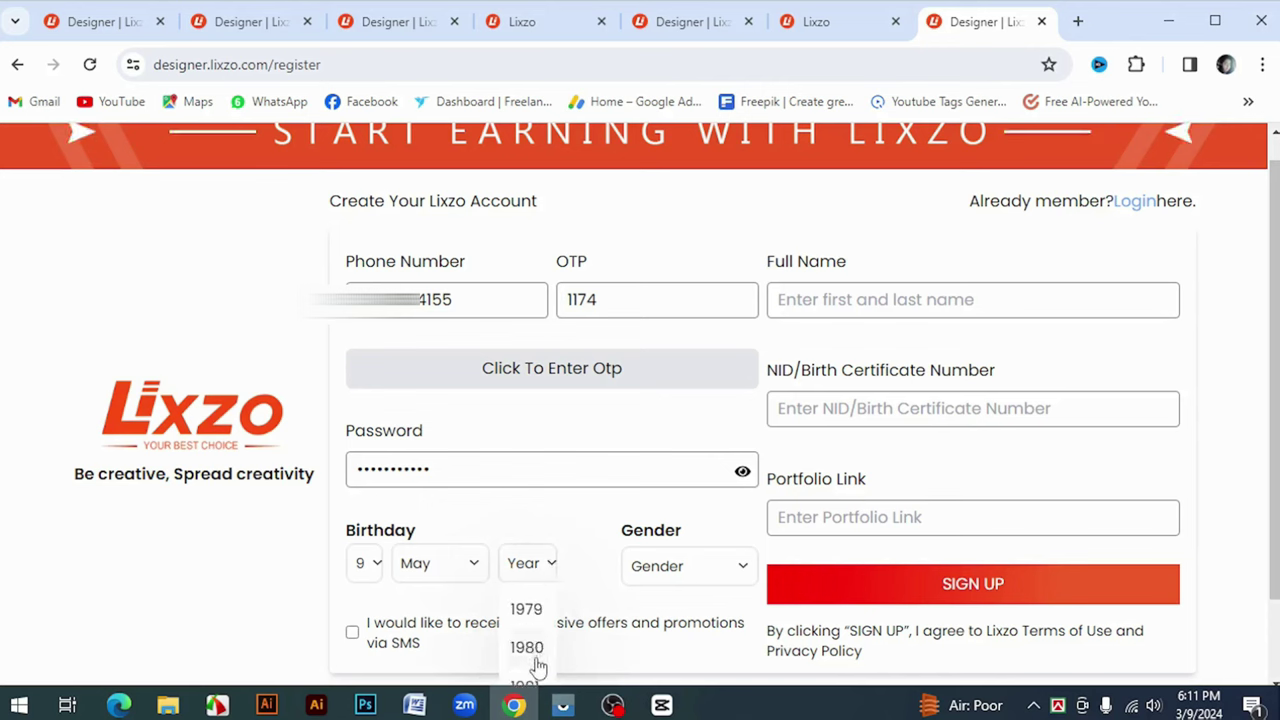
pyautogui.scroll(-7, 540, 668)
pyautogui.scroll(-5, 540, 668)
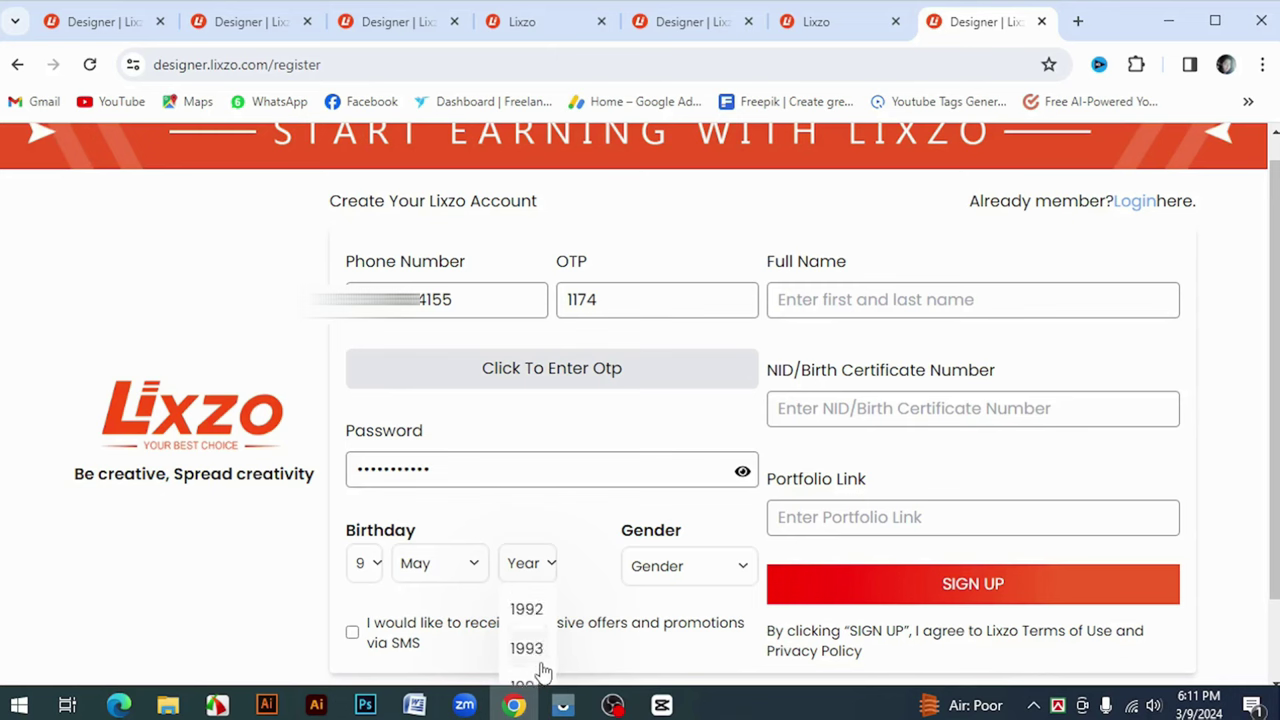
pyautogui.click(527, 624)
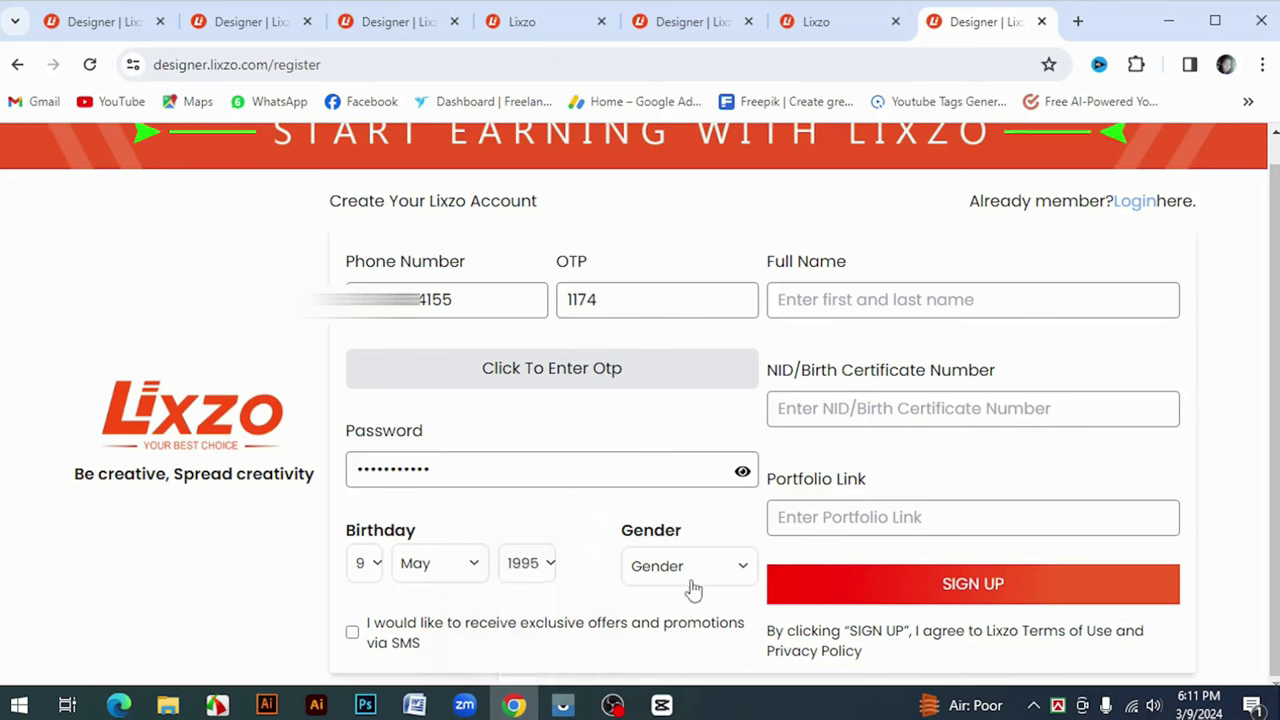
pyautogui.click(743, 570)
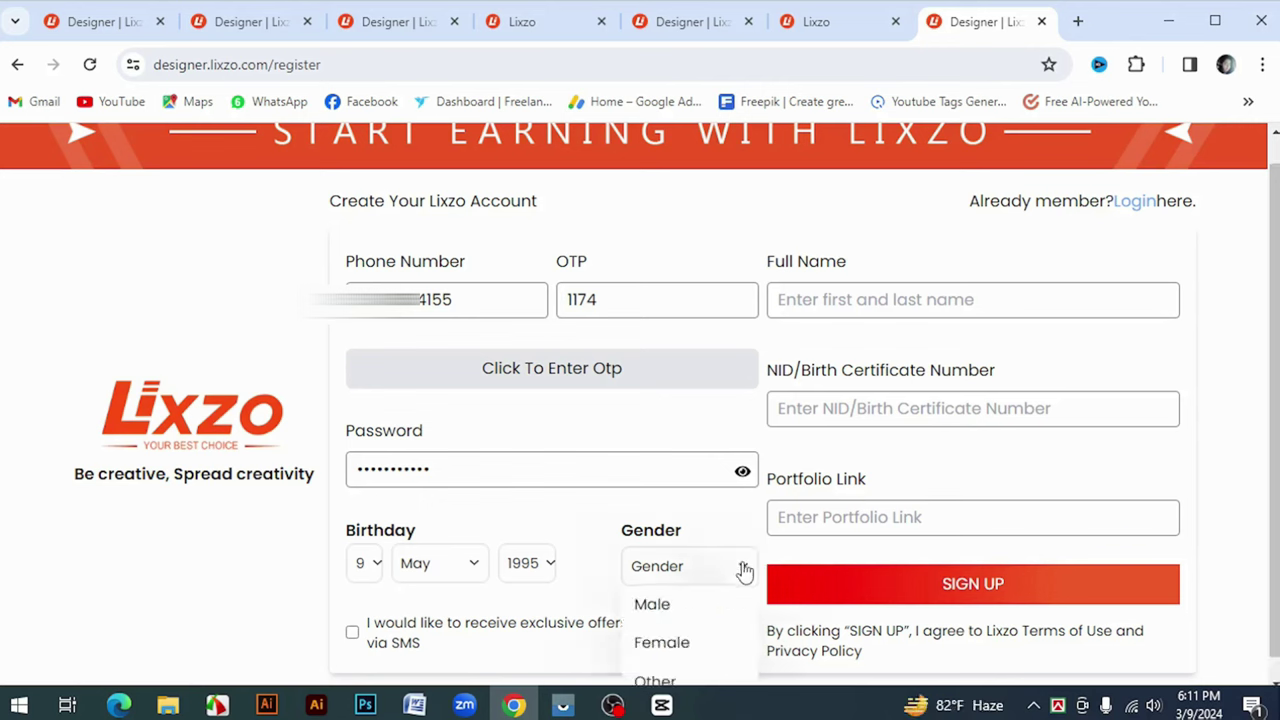
pyautogui.click(677, 612)
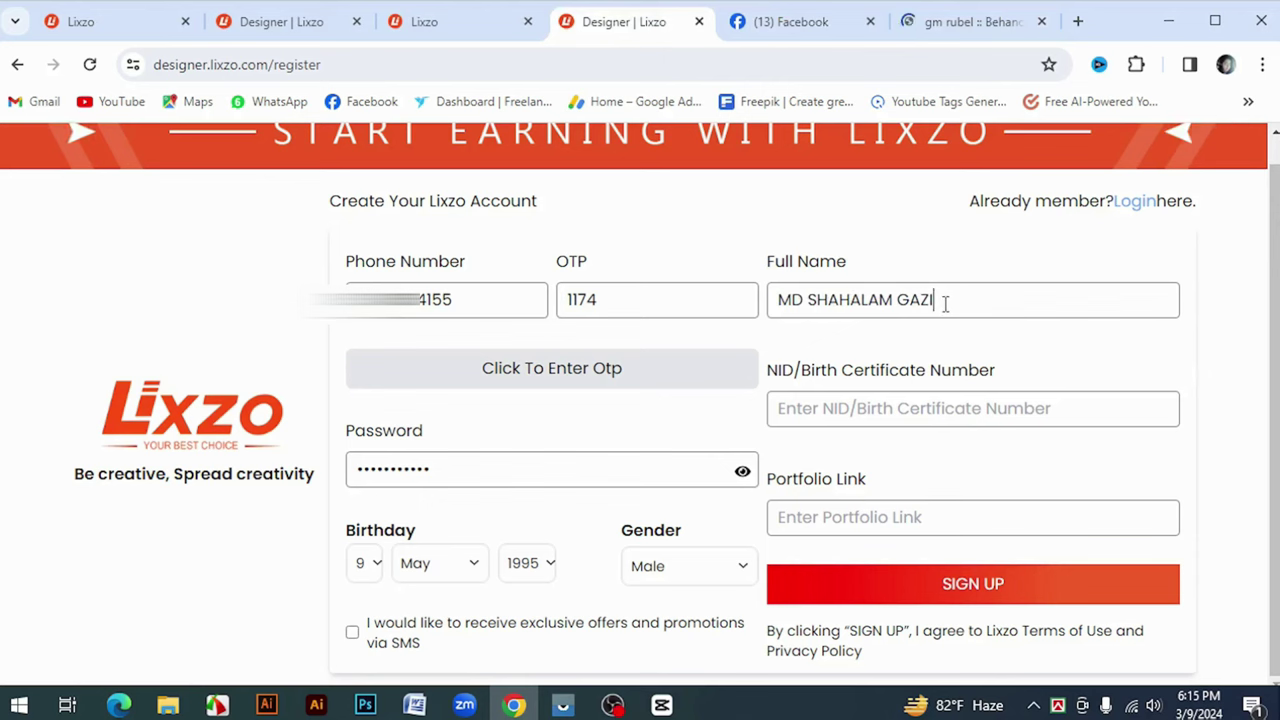
# Check the full name and paste the NID/birth certificate number.
pyautogui.moveTo(945, 304); pyautogui.dragTo(760, 300)
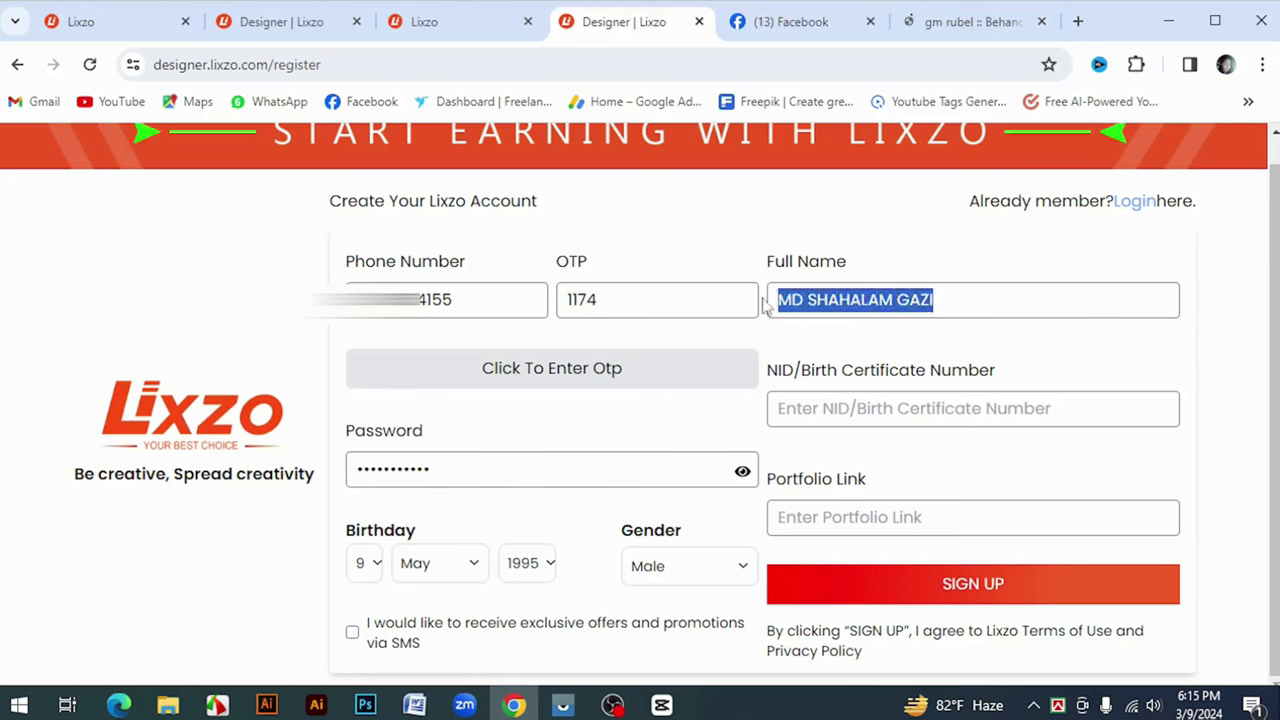
pyautogui.click(847, 411)
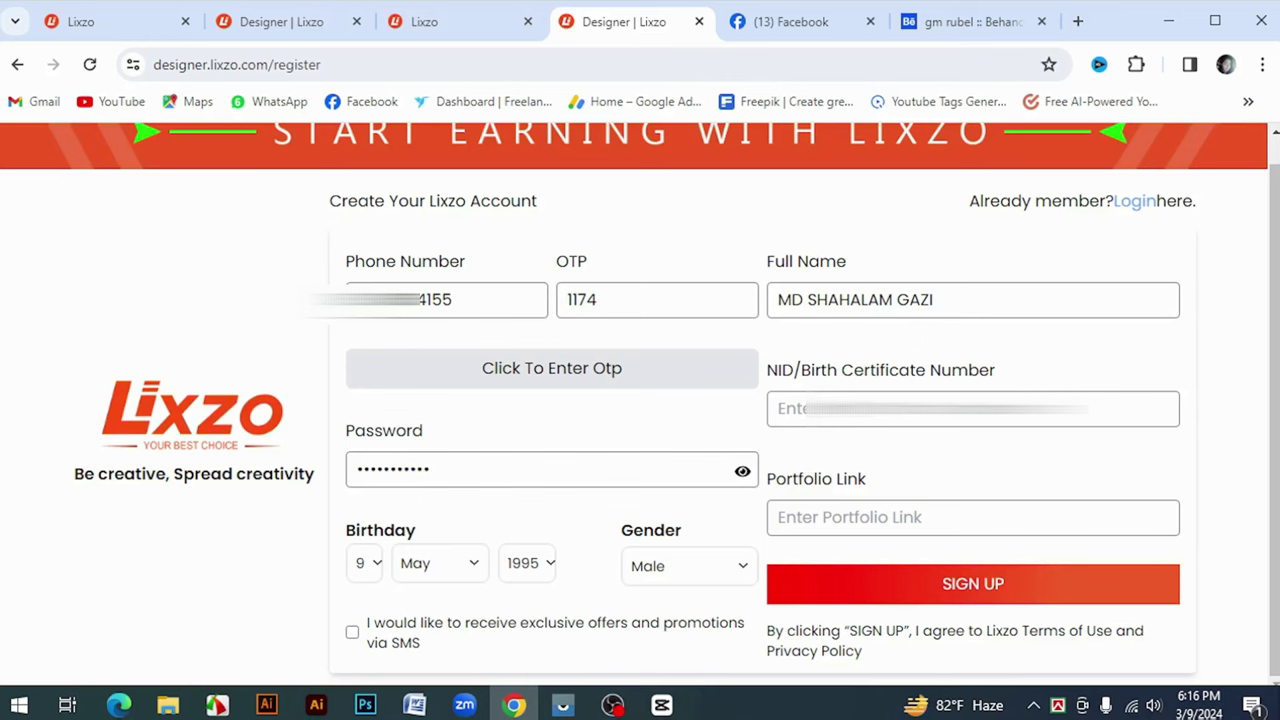
pyautogui.hotkey('ctrl', 'v')
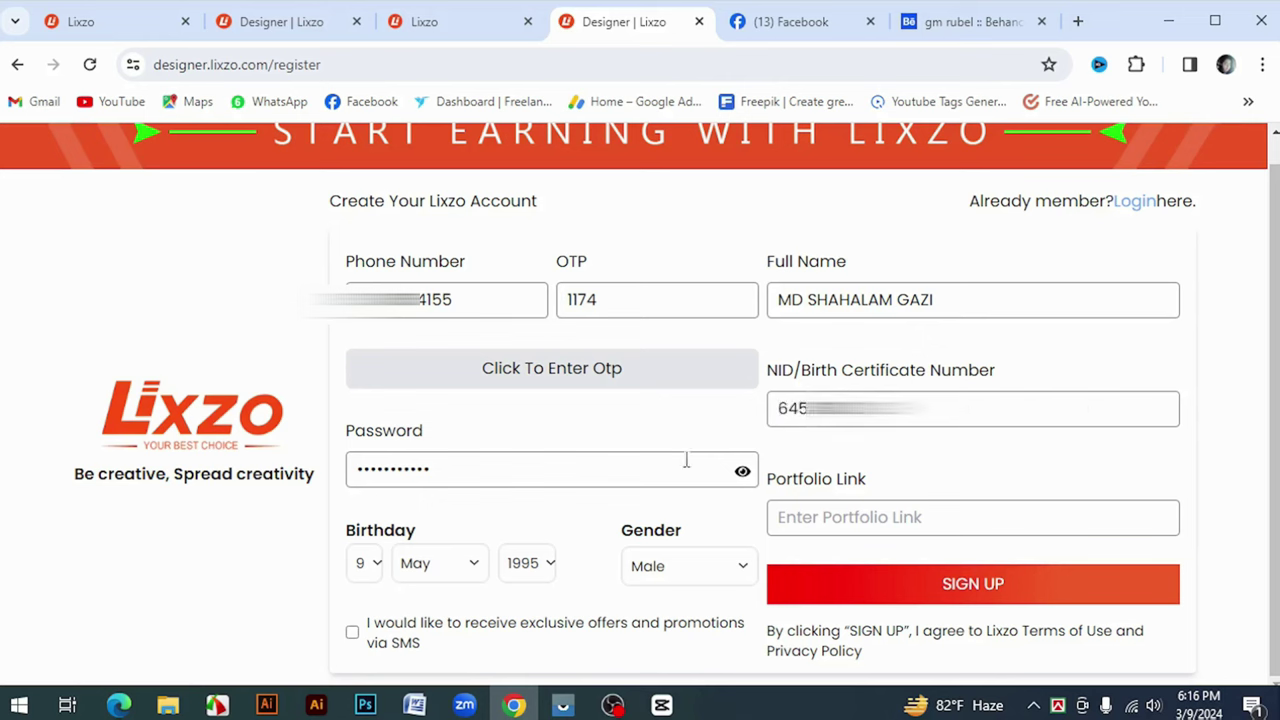
pyautogui.moveTo(922, 410); pyautogui.dragTo(772, 410)
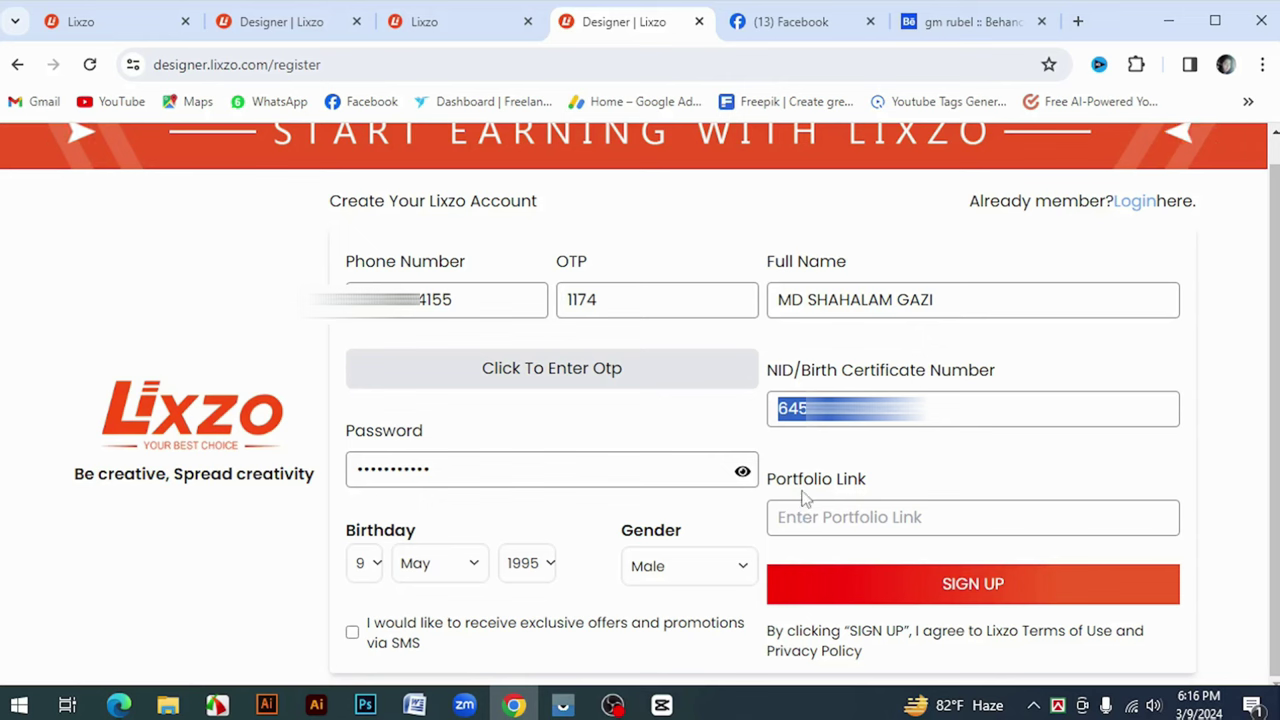
pyautogui.click(852, 519)
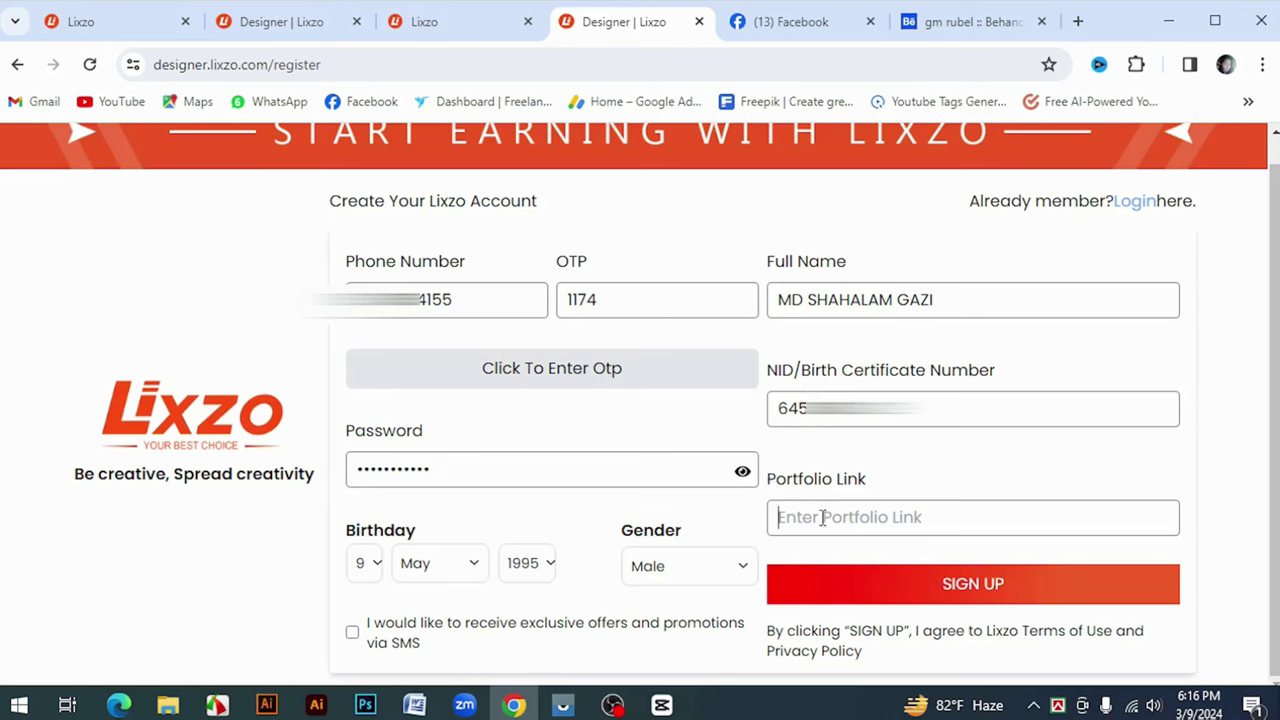
# Select the Behance profile's full web address, then return to the Lixzo registration form.
pyautogui.click(994, 22)
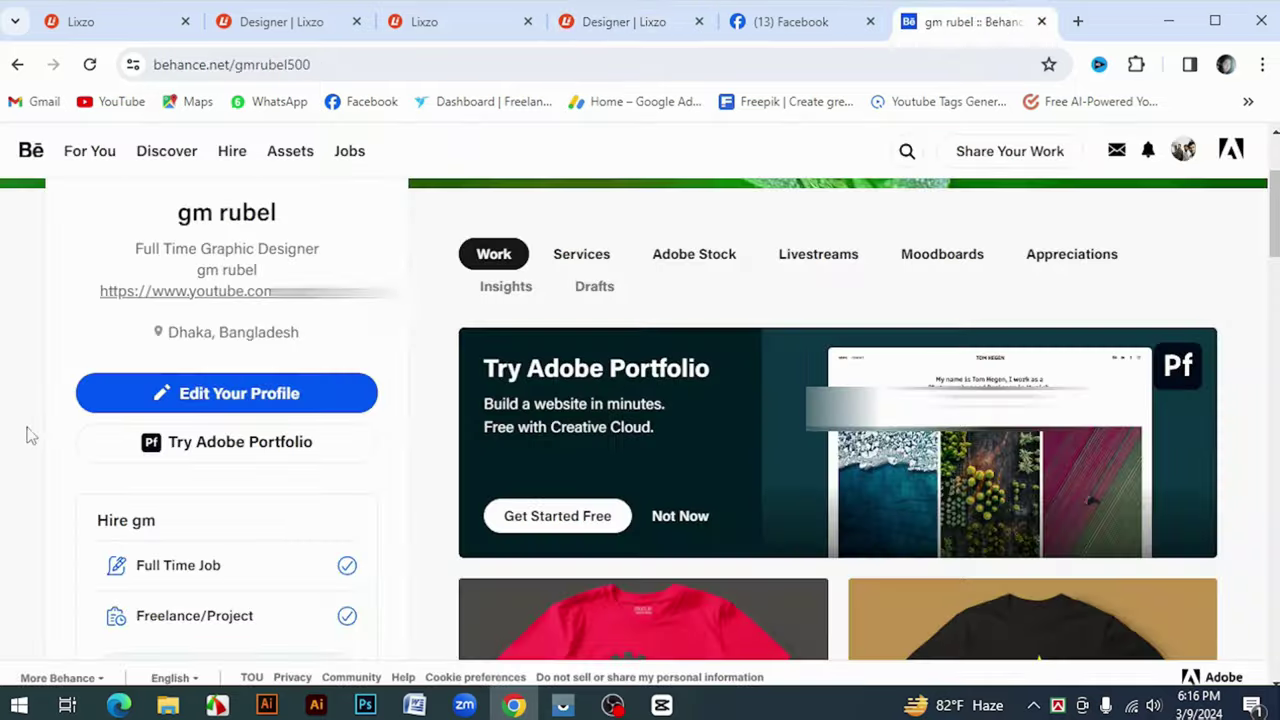
pyautogui.scroll(1, 250, 290)
pyautogui.scroll(-1, 343, 330)
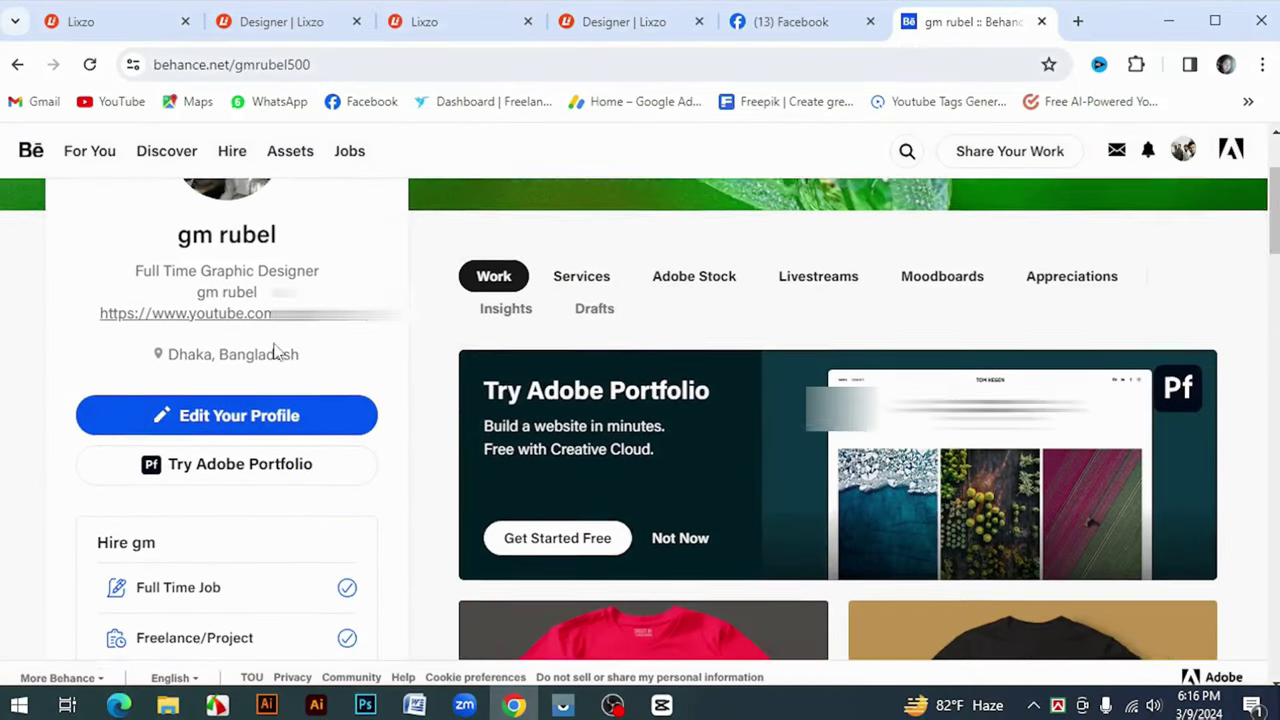
pyautogui.click(544, 61)
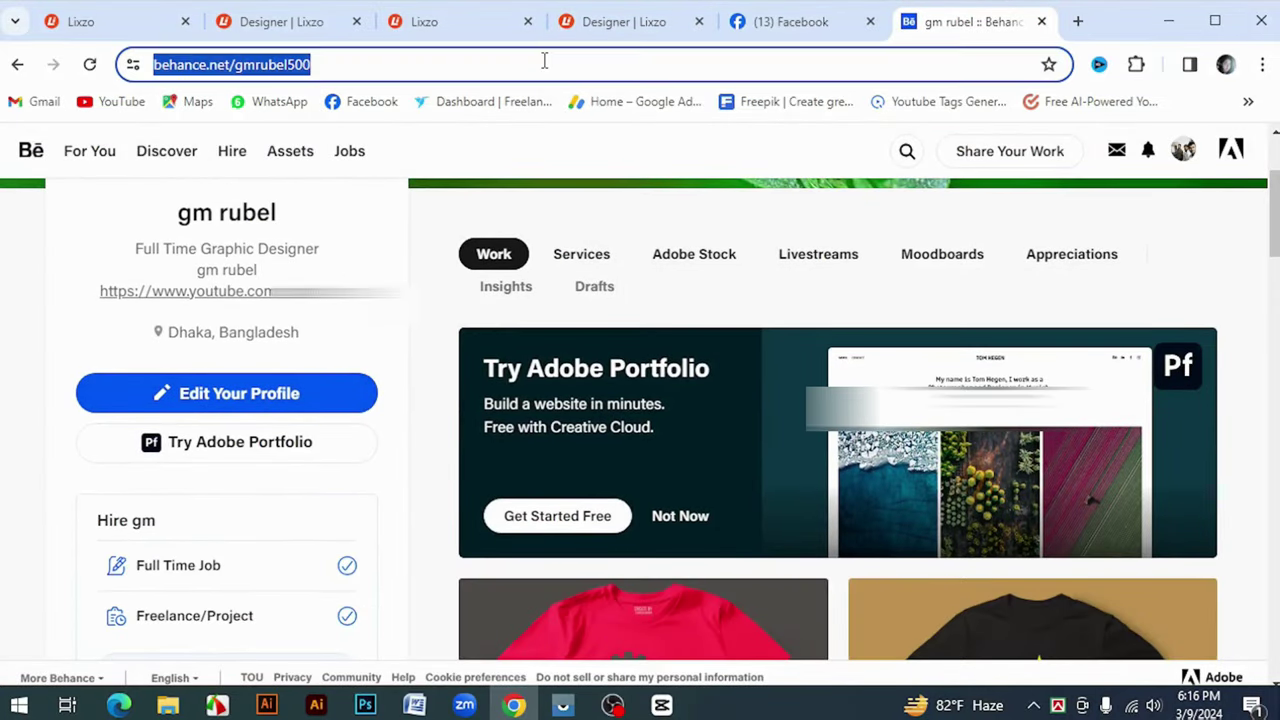
pyautogui.doubleClick(546, 61)
pyautogui.hotkey('ctrl', 'c')
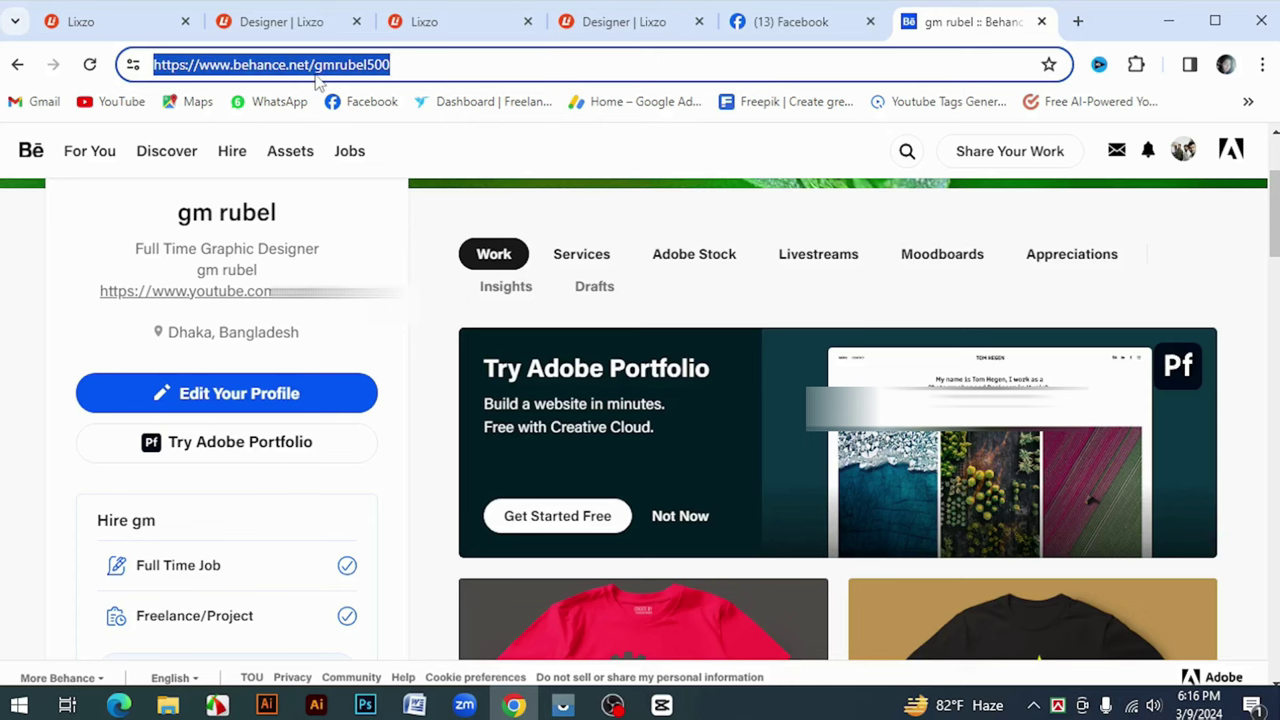
pyautogui.click(823, 30)
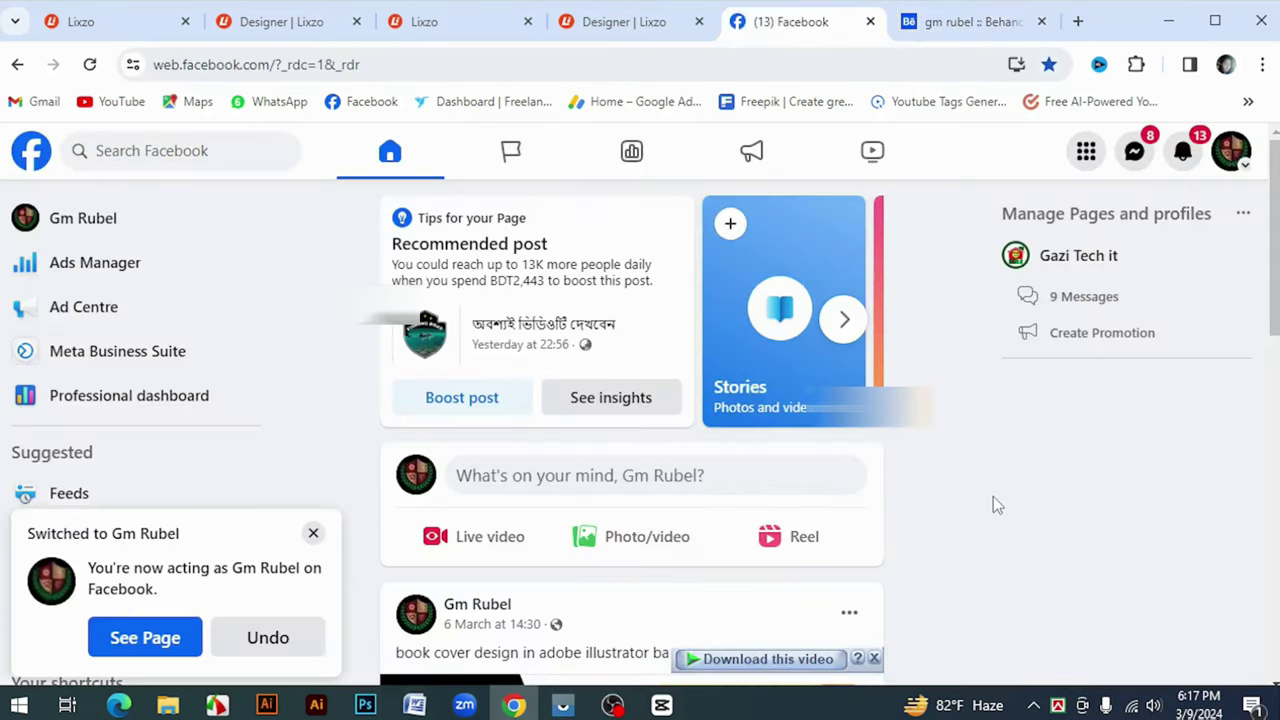
pyautogui.scroll(-2, 853, 515)
pyautogui.scroll(-6, 853, 515)
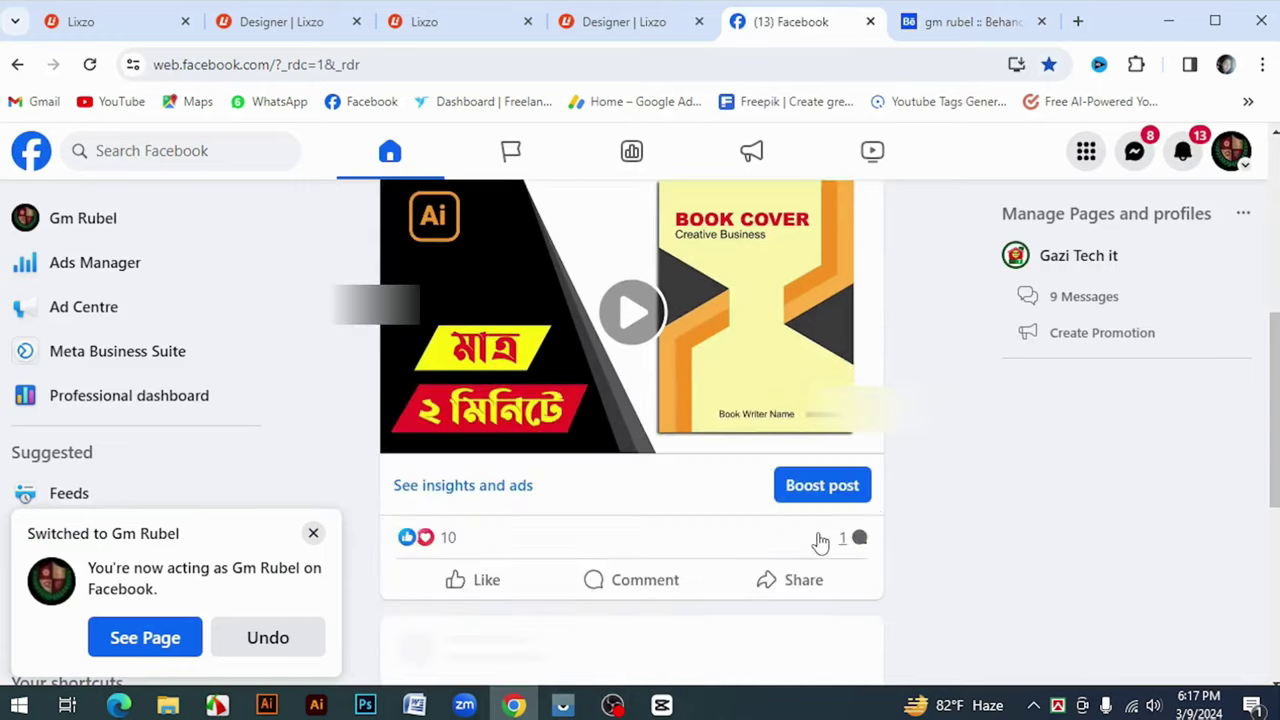
pyautogui.scroll(8, 893, 553)
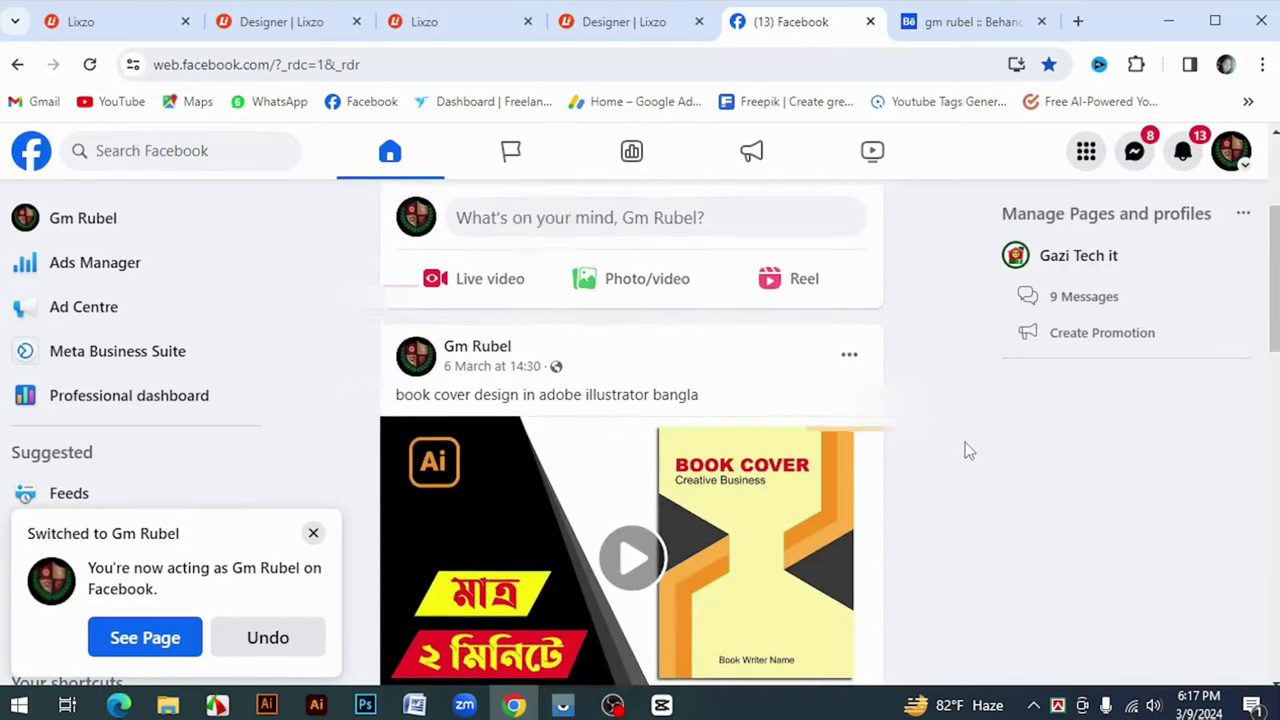
pyautogui.click(636, 22)
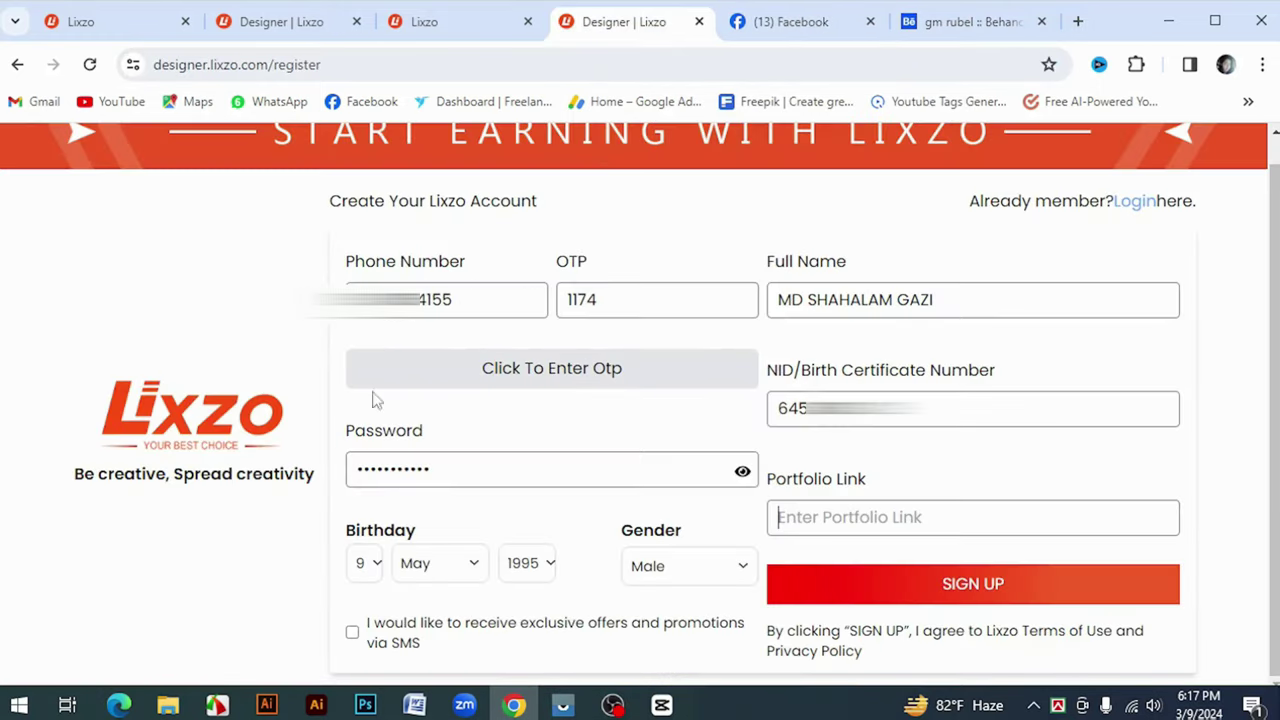
# Paste the Behance URL as Portfolio Link, tick SMS offers, and submit with SIGN UP.
pyautogui.click(801, 518)
pyautogui.hotkey('ctrl', 'v')
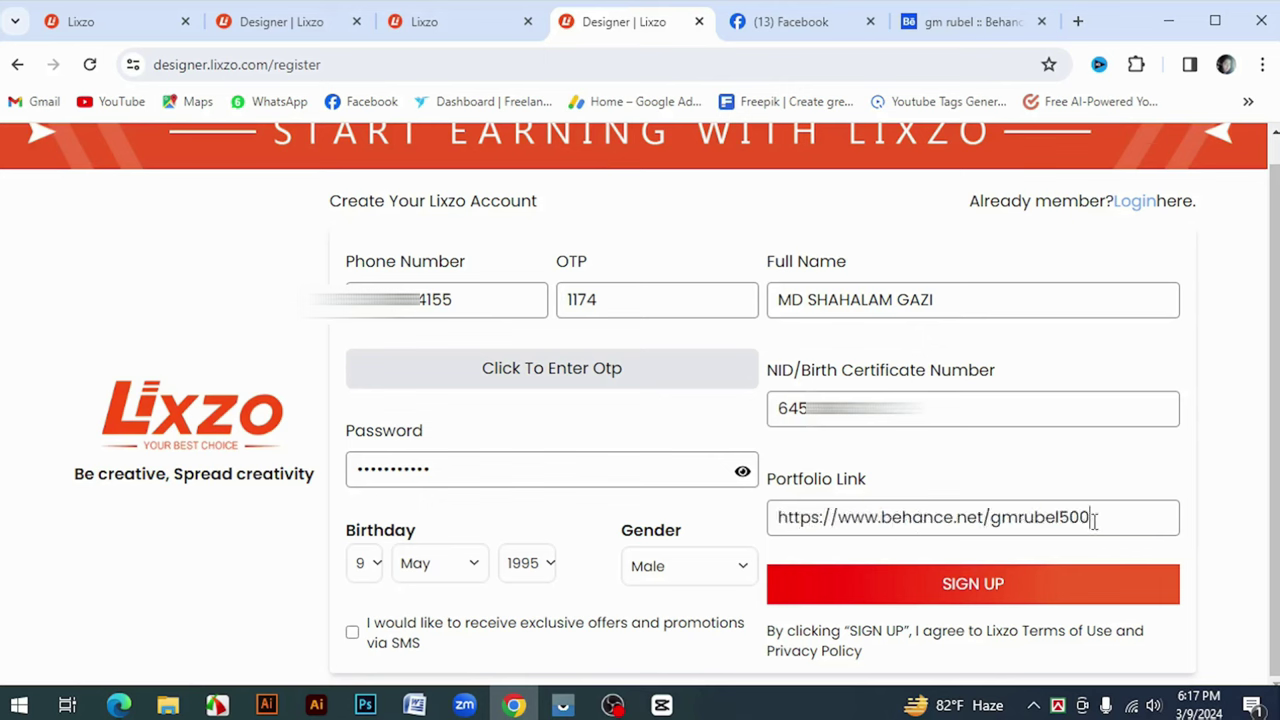
pyautogui.click(353, 636)
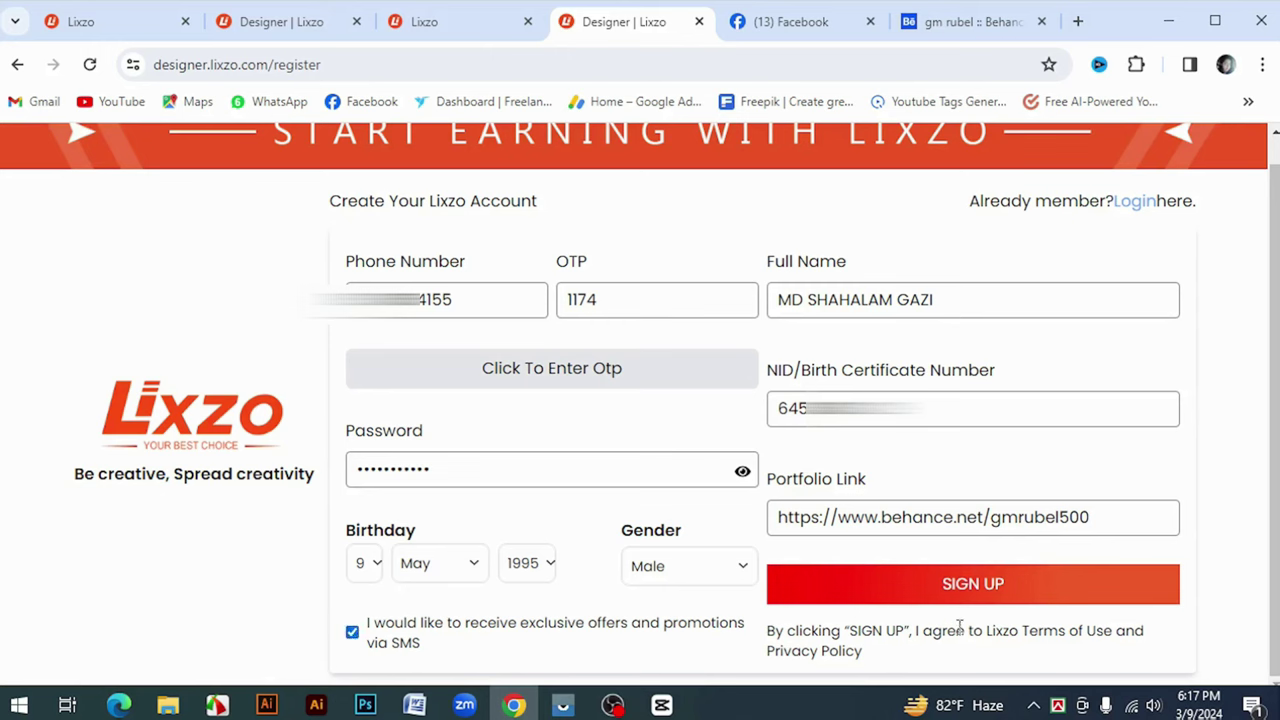
pyautogui.click(985, 588)
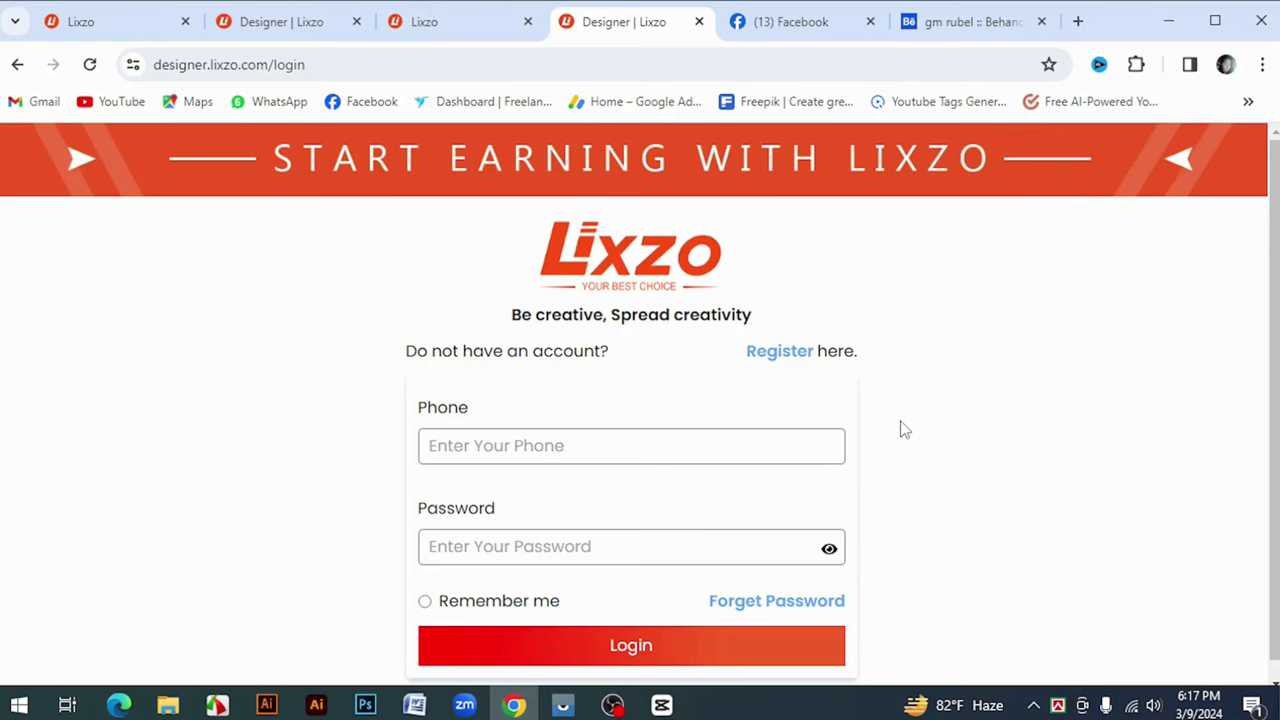
# Log in with the phone number and password, ticking the stay-logged-in option.
pyautogui.scroll(-1, 880, 432)
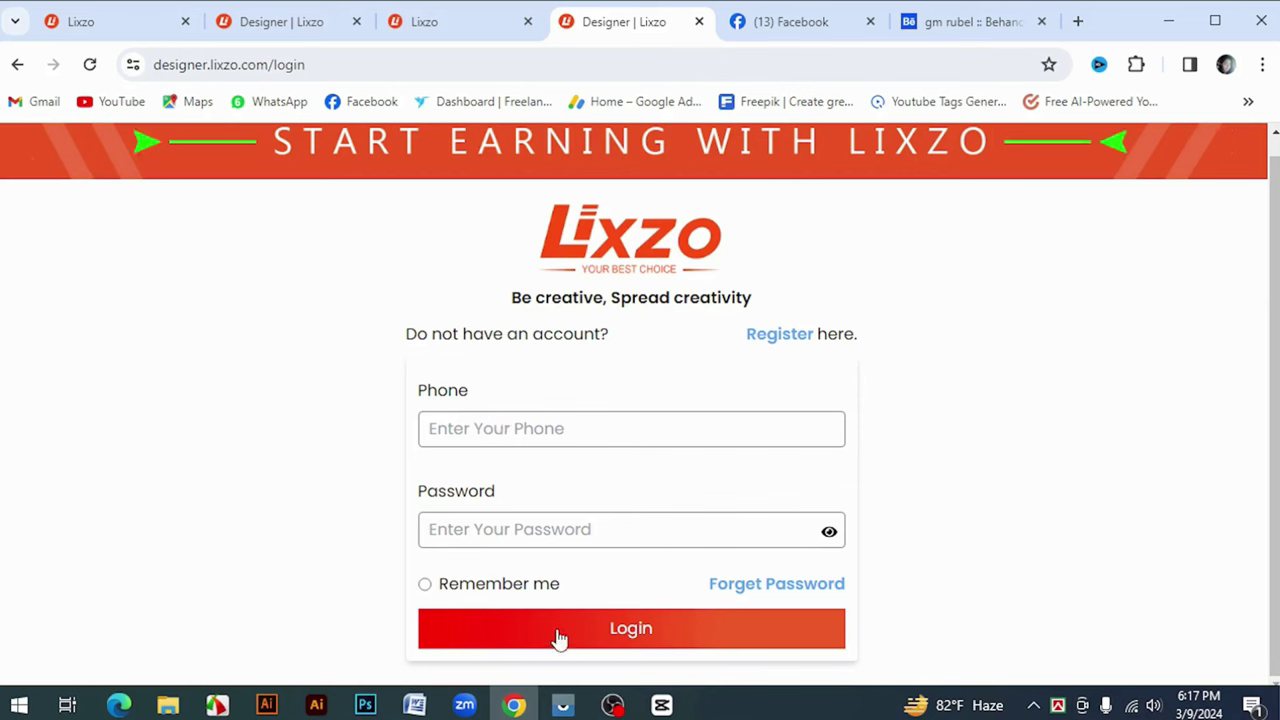
pyautogui.click(560, 428)
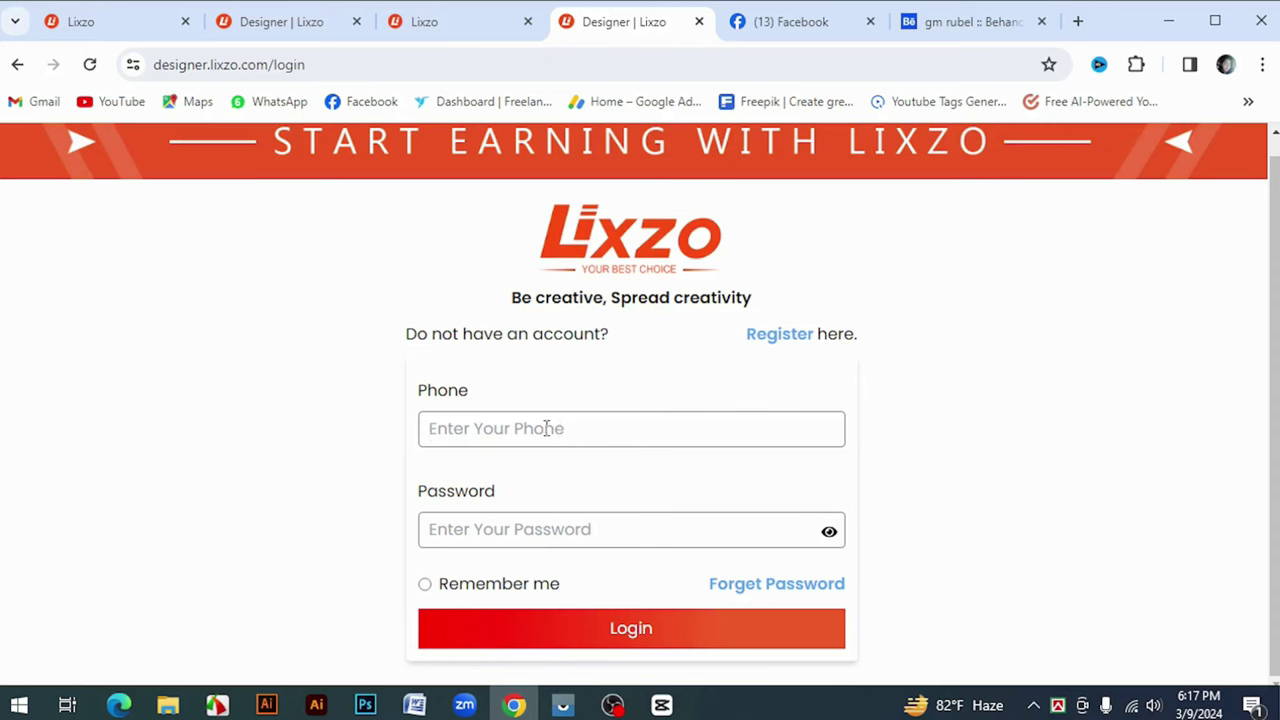
pyautogui.write('0185')
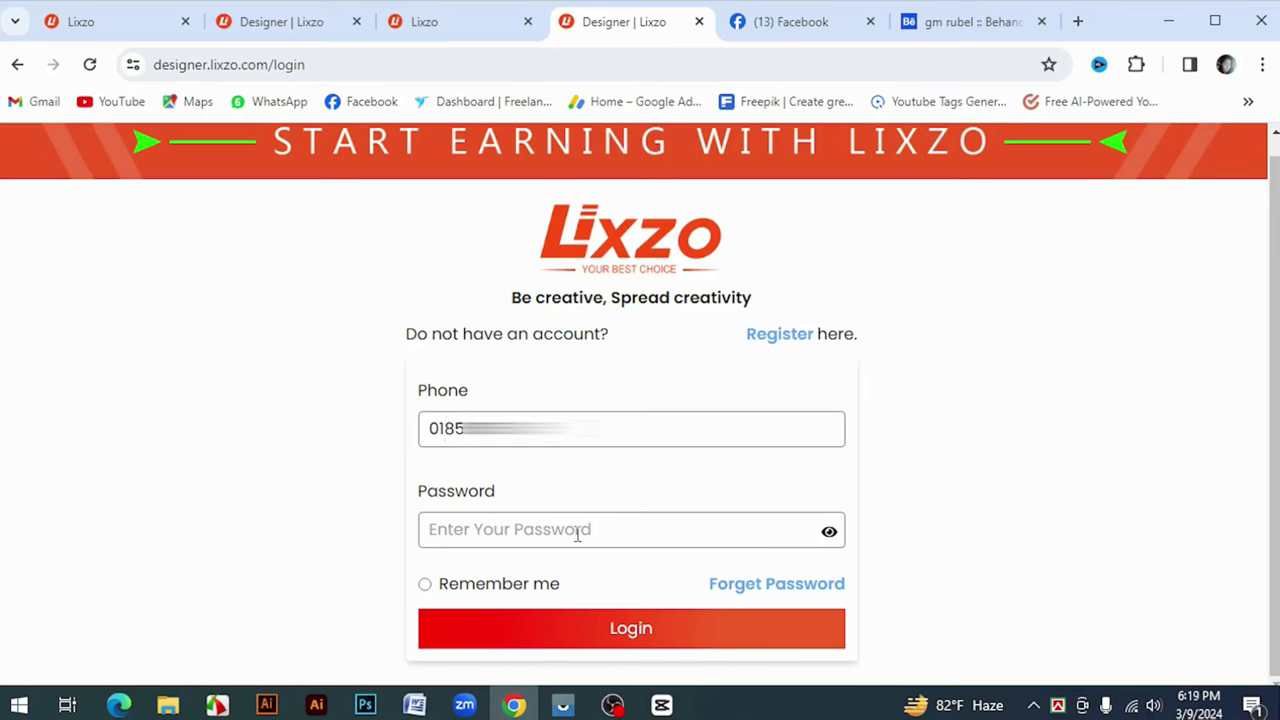
pyautogui.press('Tab')
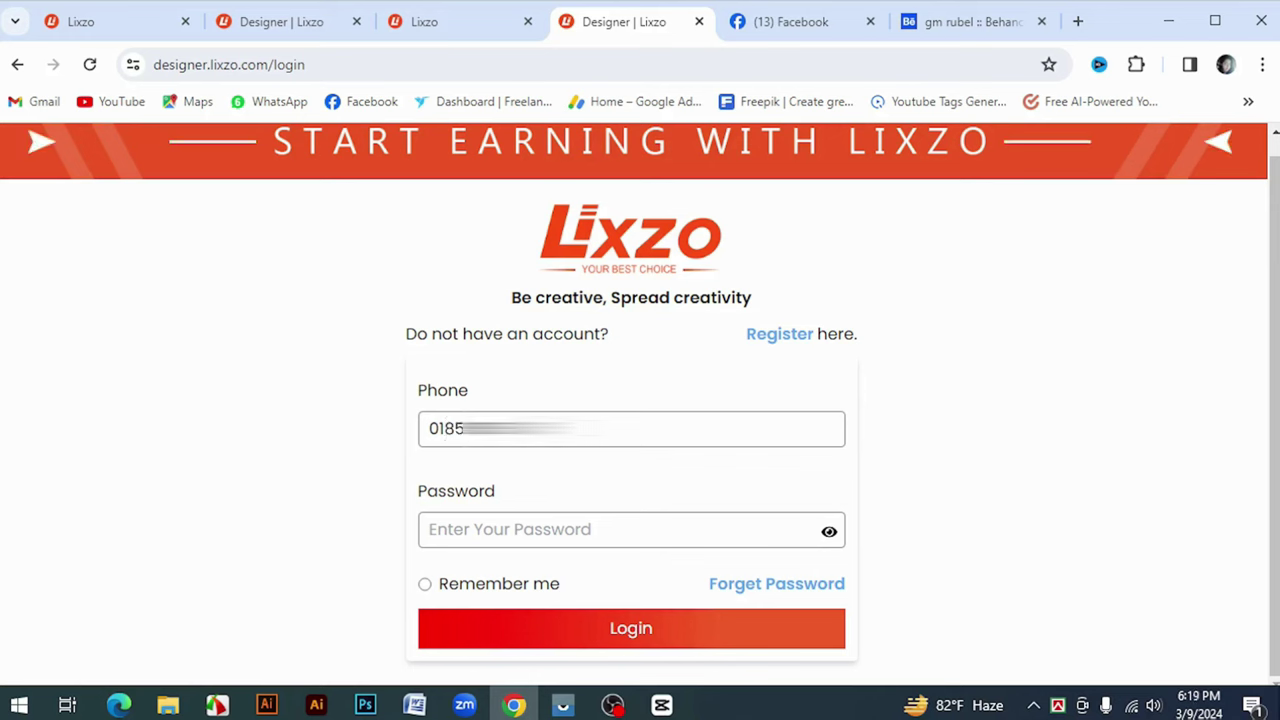
pyautogui.hotkey('shift', 'Tab')
pyautogui.press('Tab')
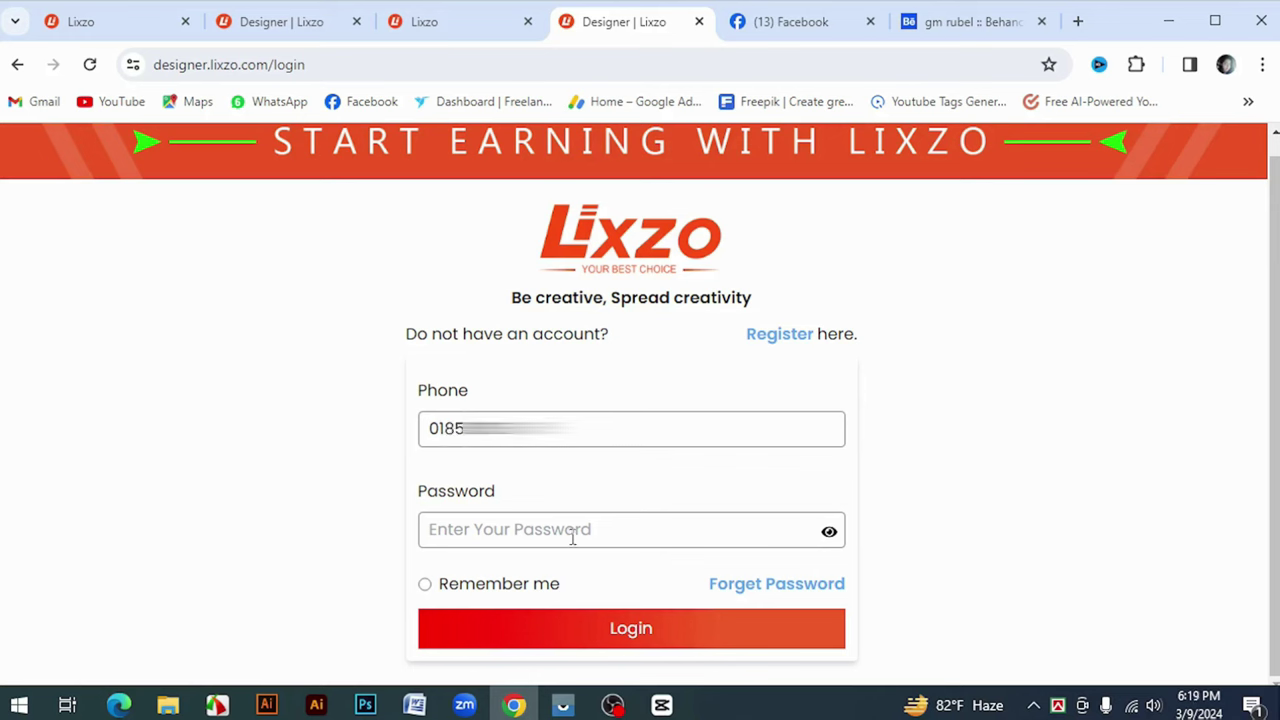
pyautogui.write('•')
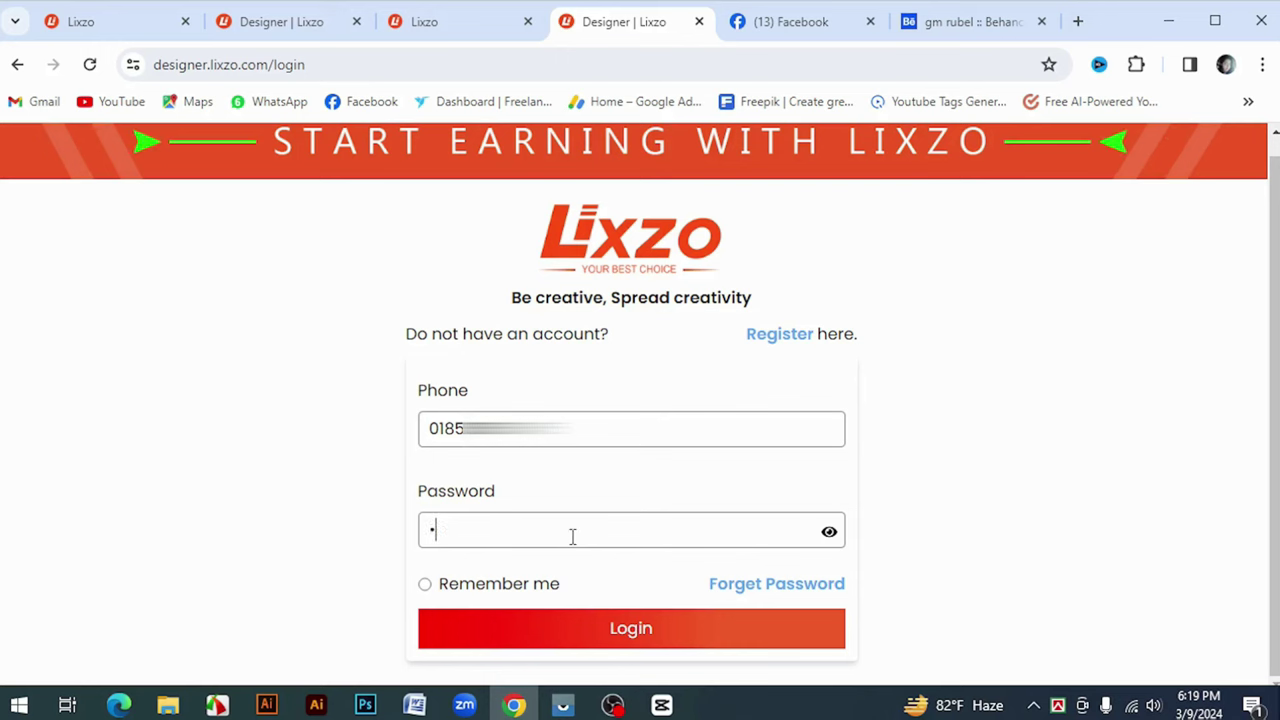
pyautogui.write('••••••')
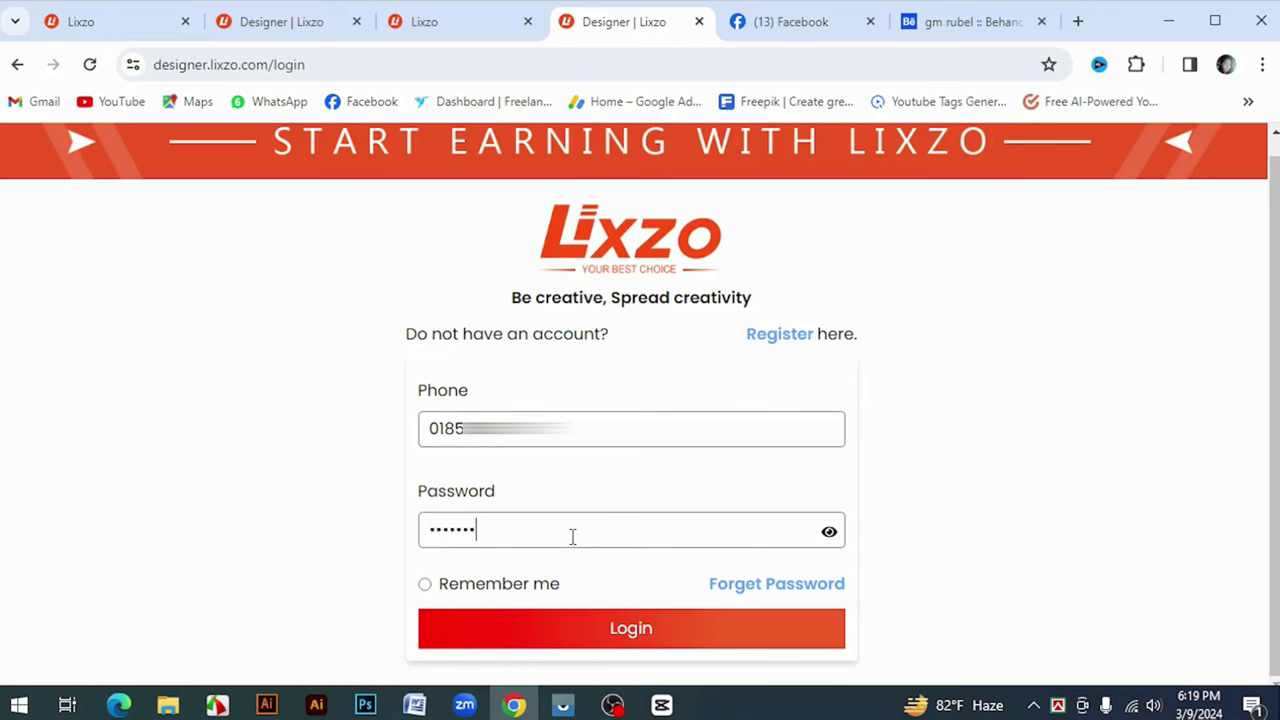
pyautogui.write('••')
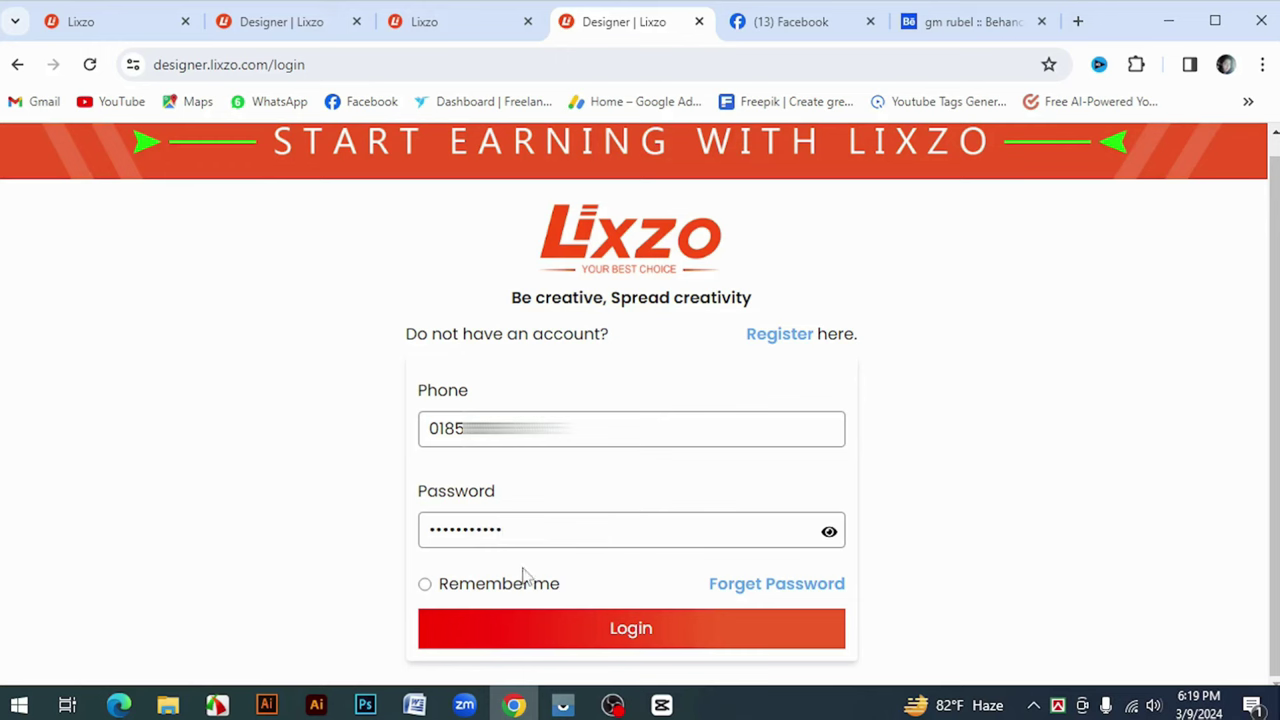
pyautogui.click(425, 586)
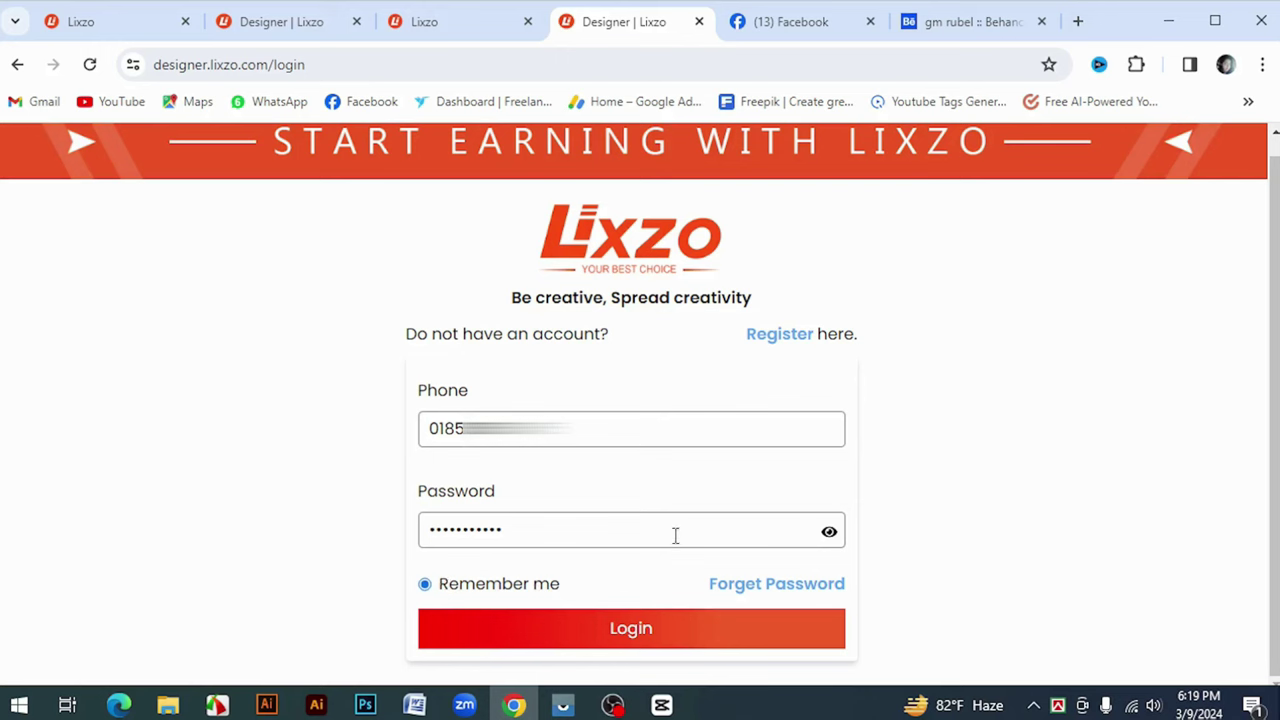
pyautogui.click(631, 629)
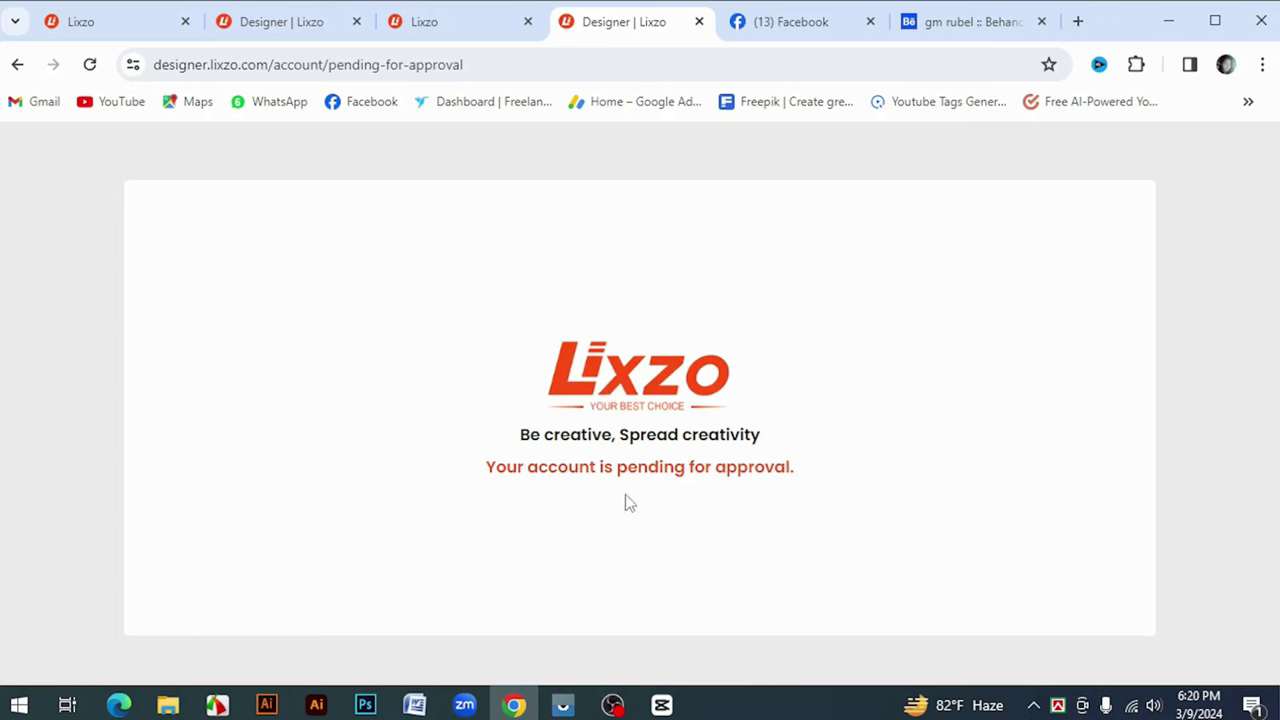
# Highlight the pending-approval message, then switch back to the Lixzo shop tab.
pyautogui.tripleClick(511, 468)
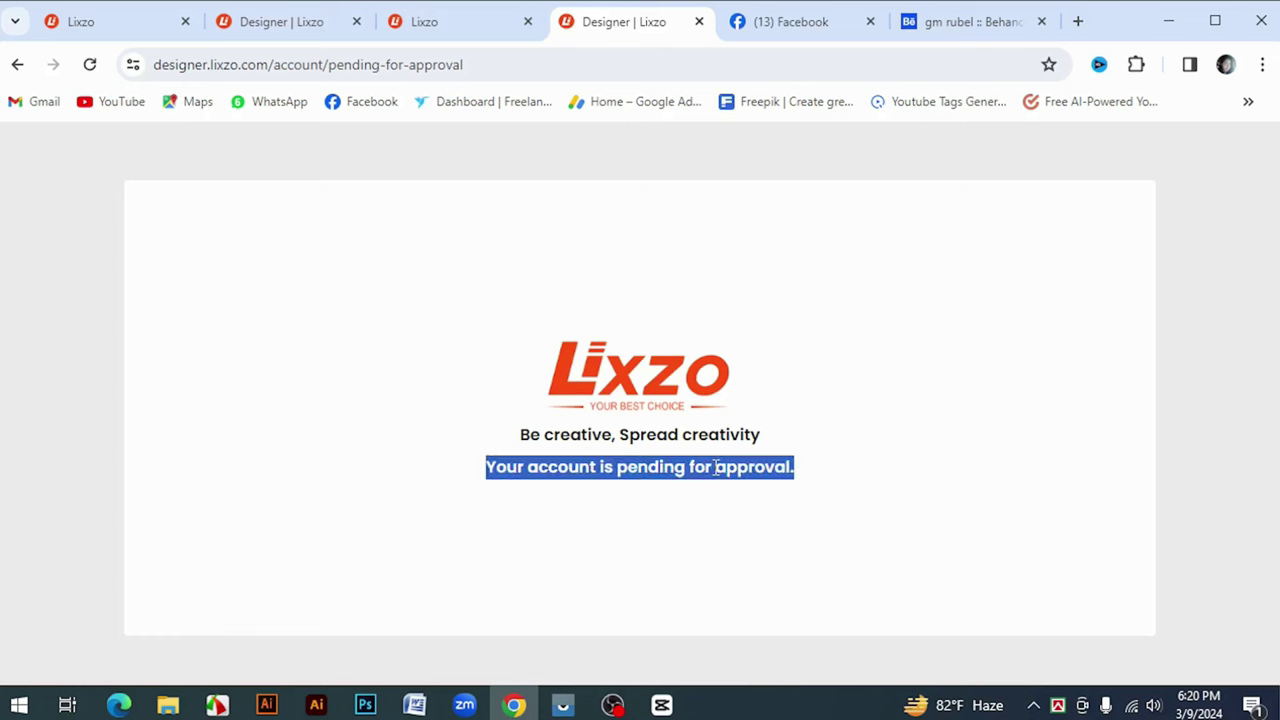
pyautogui.click(716, 468)
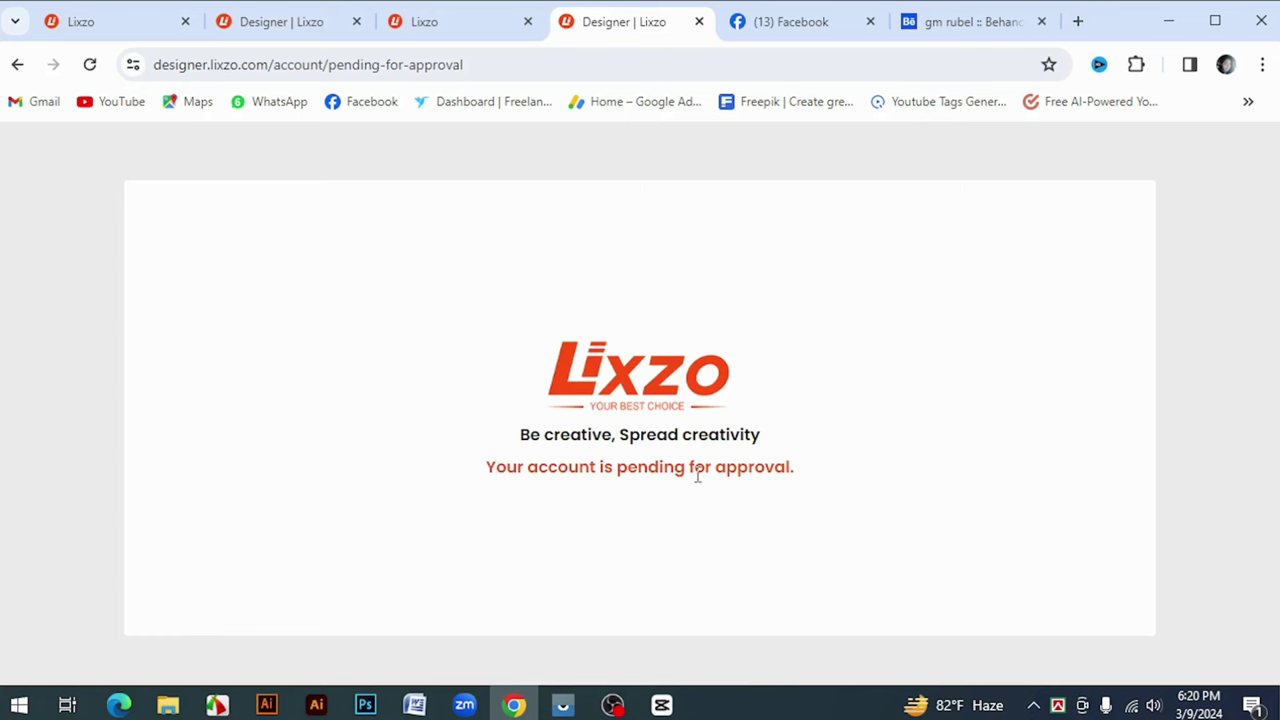
pyautogui.moveTo(716, 468); pyautogui.dragTo(797, 477)
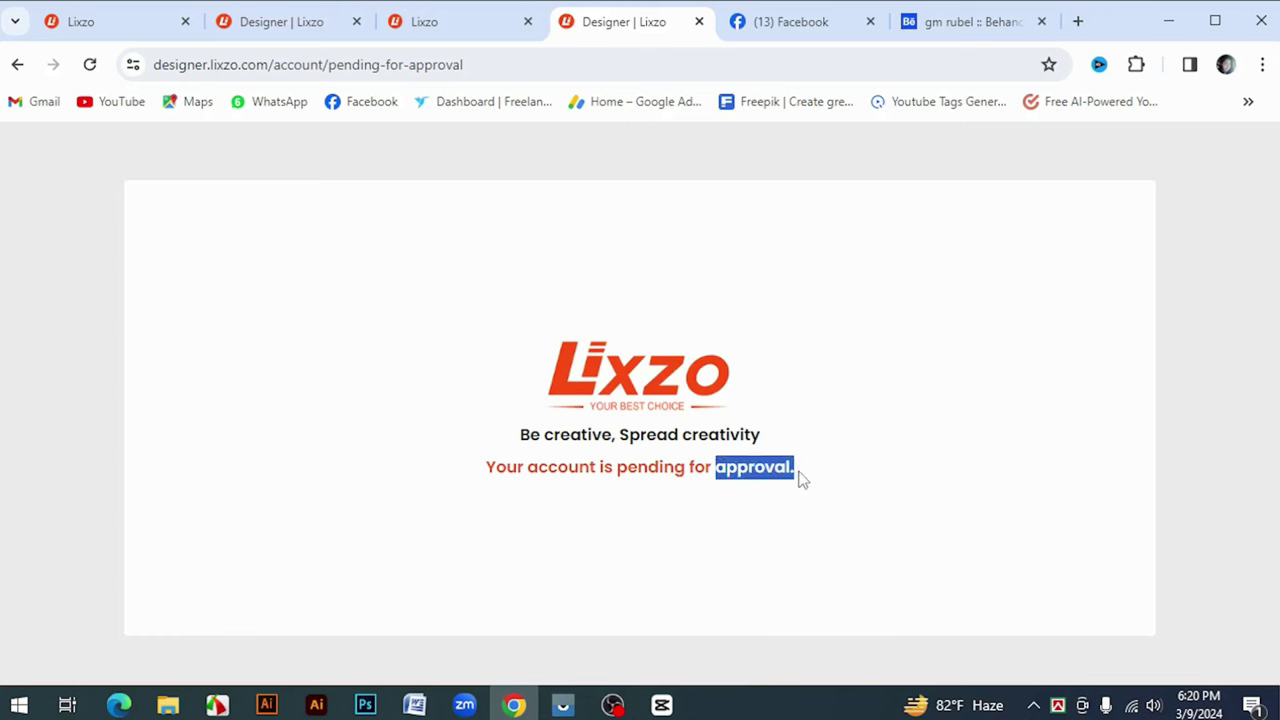
pyautogui.click(680, 408)
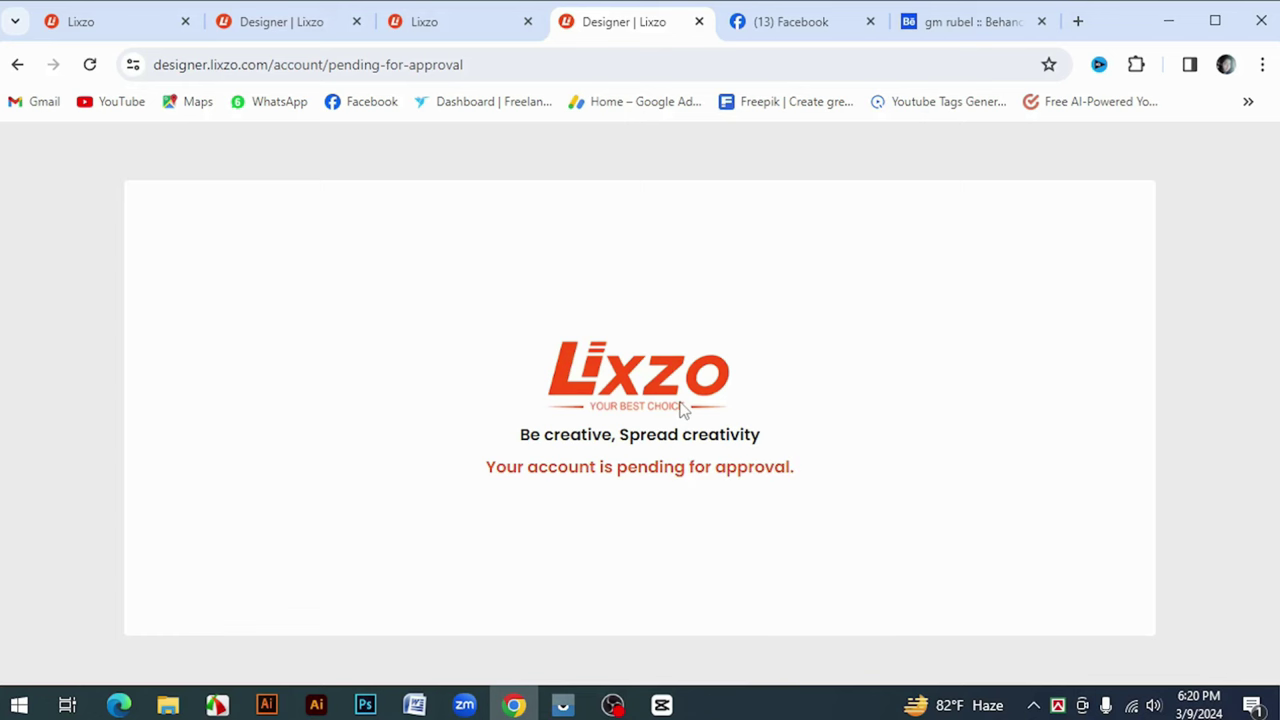
pyautogui.click(471, 30)
# On the shop's Login page, enter the mobile number after +880 and request an OTP.
pyautogui.scroll(10, 980, 486)
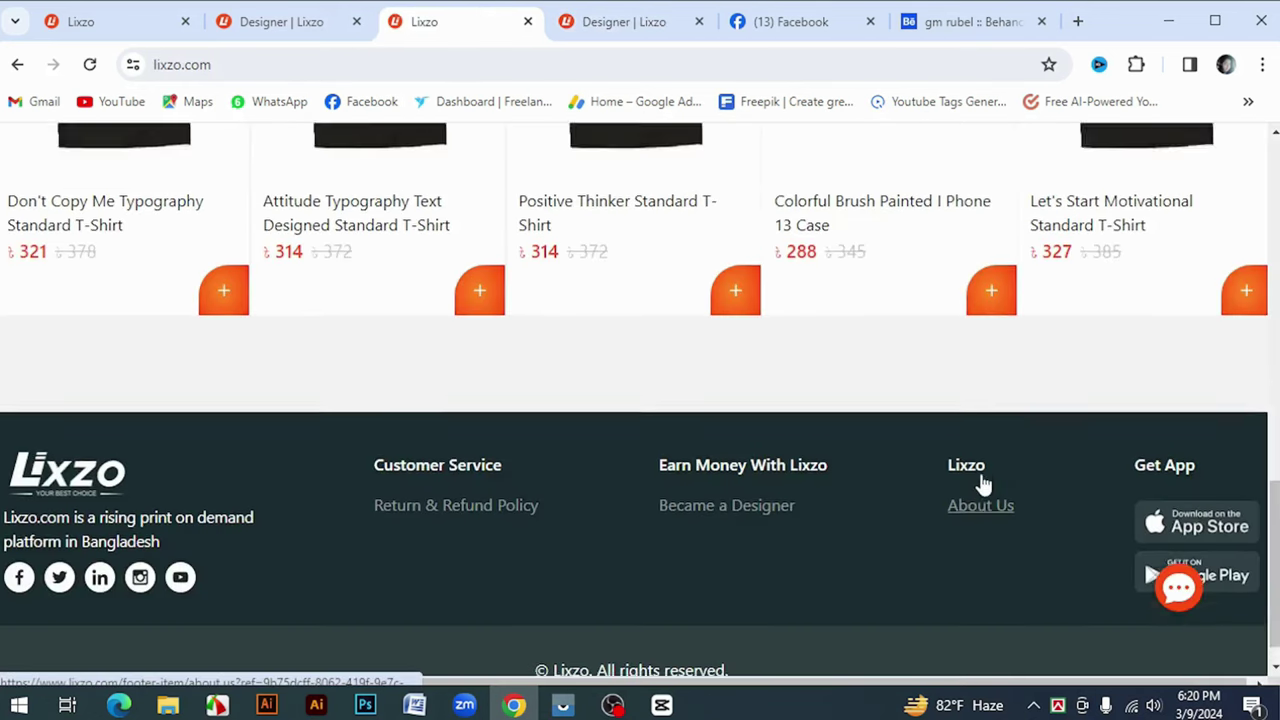
pyautogui.scroll(3, 981, 478)
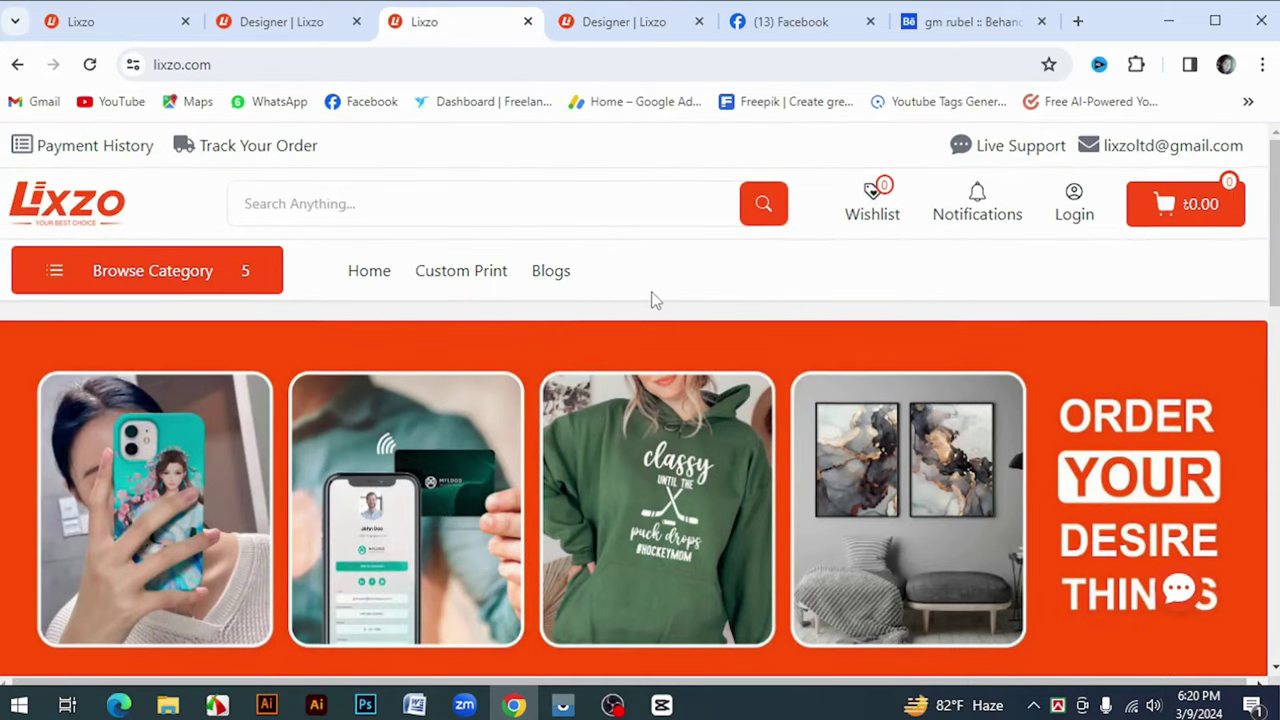
pyautogui.scroll(-1, 651, 297)
pyautogui.scroll(-2, 800, 500)
pyautogui.scroll(3, 771, 551)
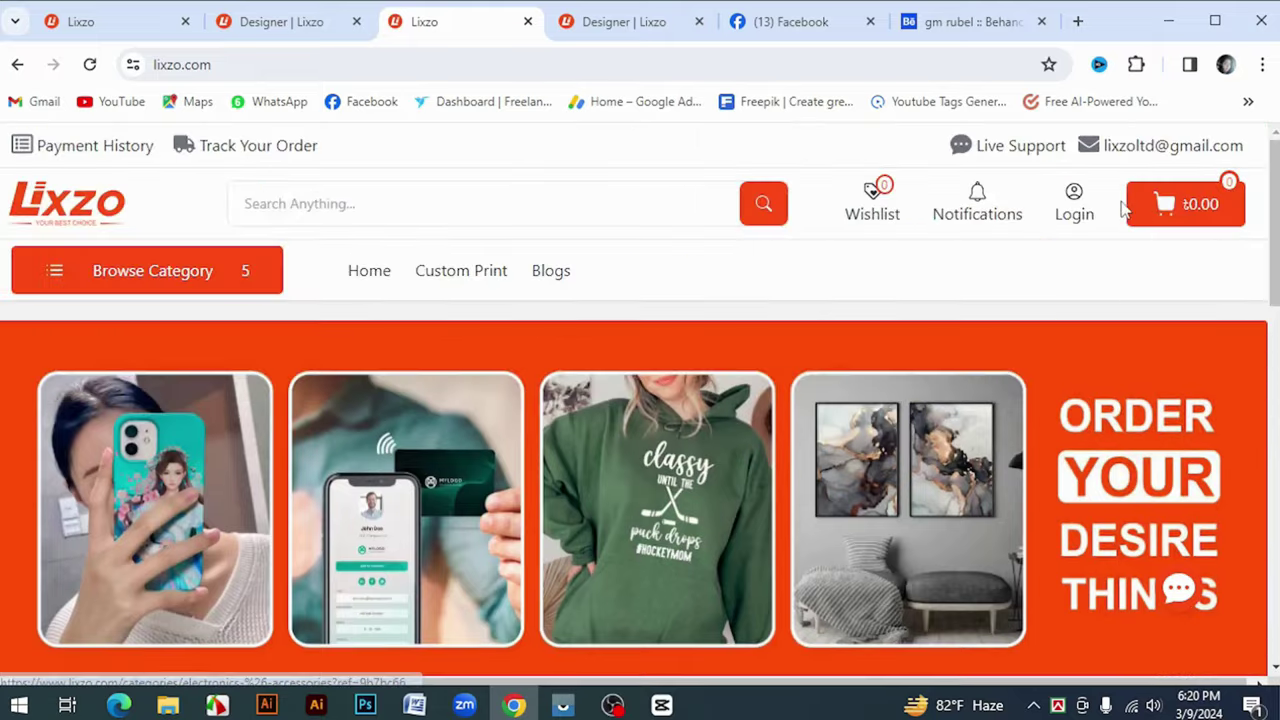
pyautogui.click(1074, 214)
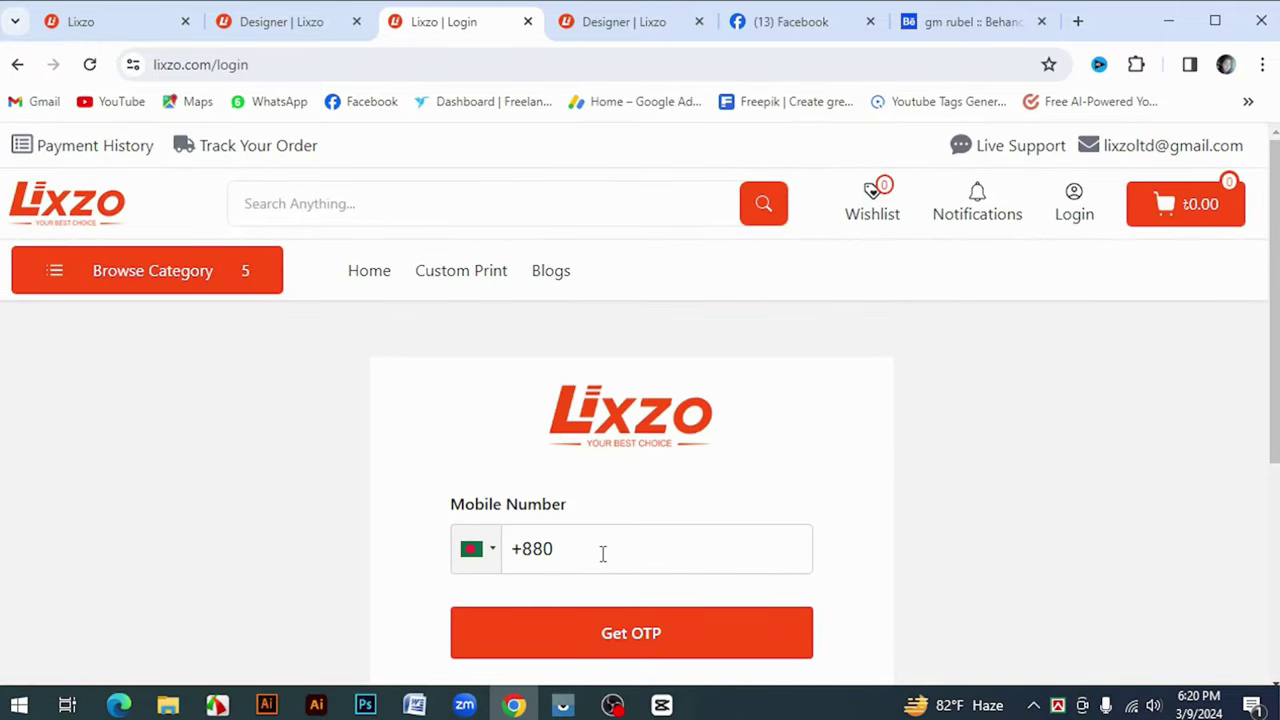
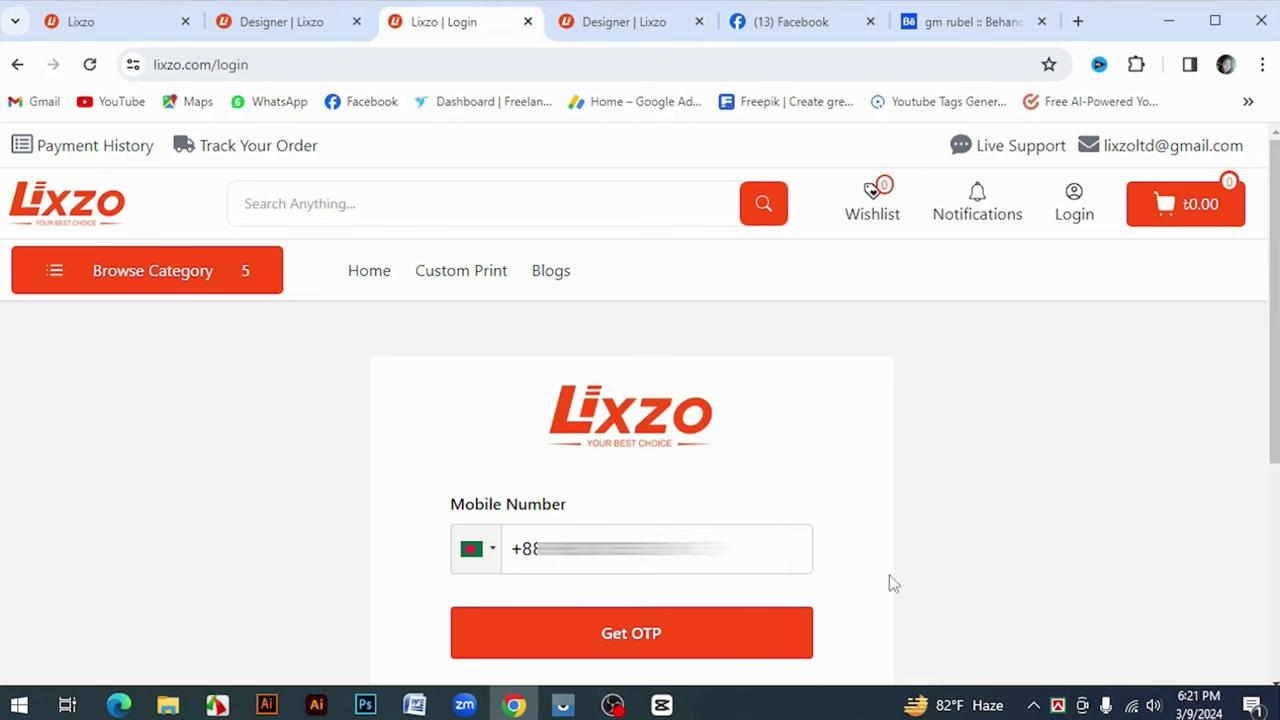
pyautogui.click(646, 644)
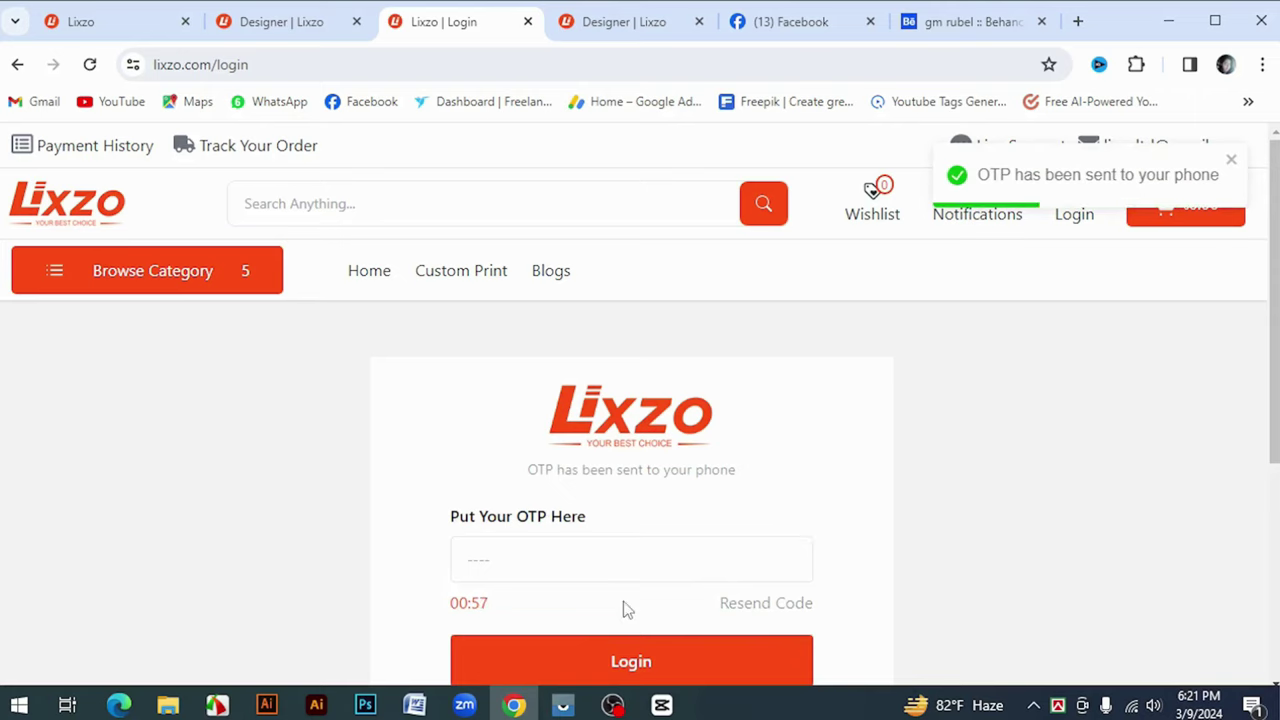
# Enter the one-time code received on the phone and log in to the Lixzo shop.
pyautogui.scroll(-1, 600, 612)
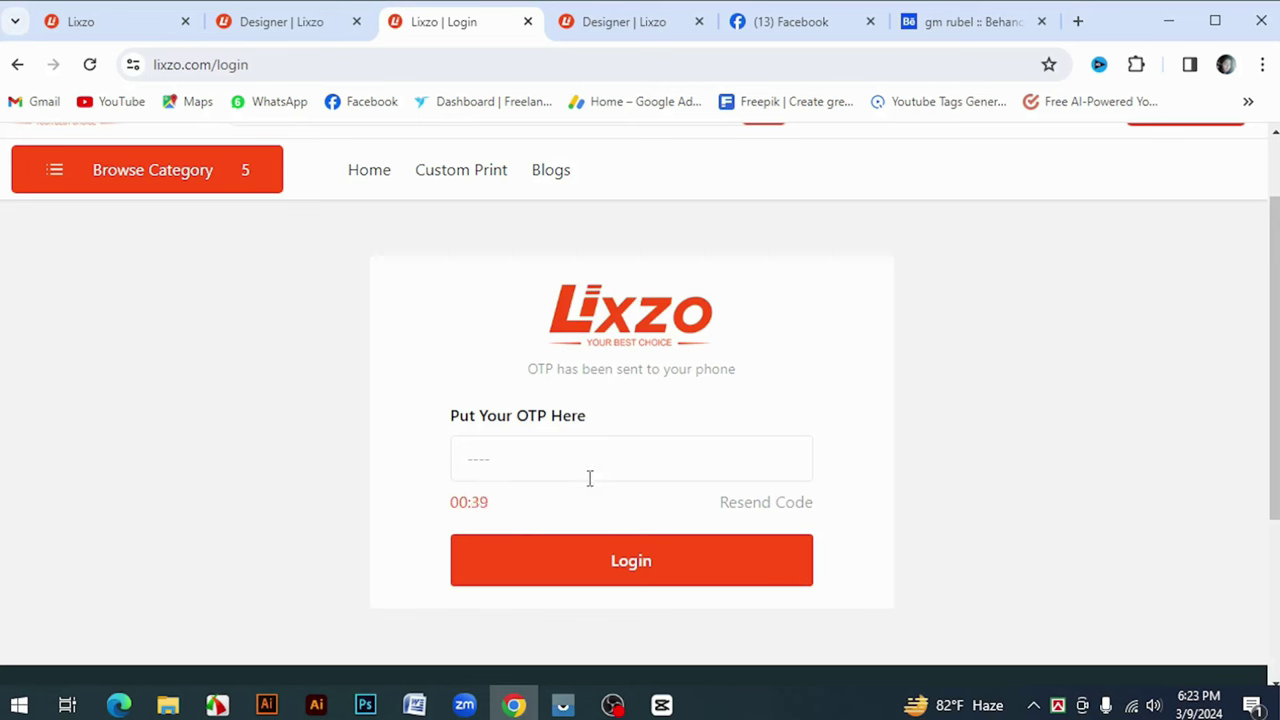
pyautogui.click(535, 457)
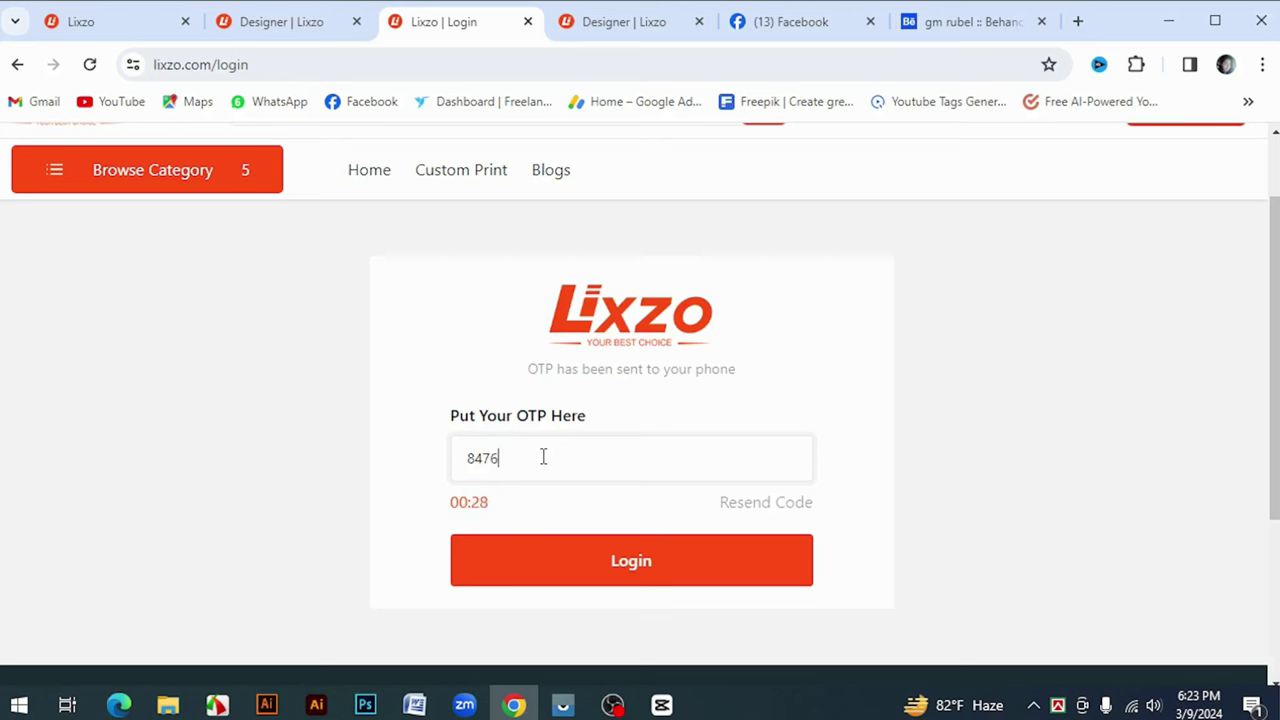
pyautogui.click(648, 566)
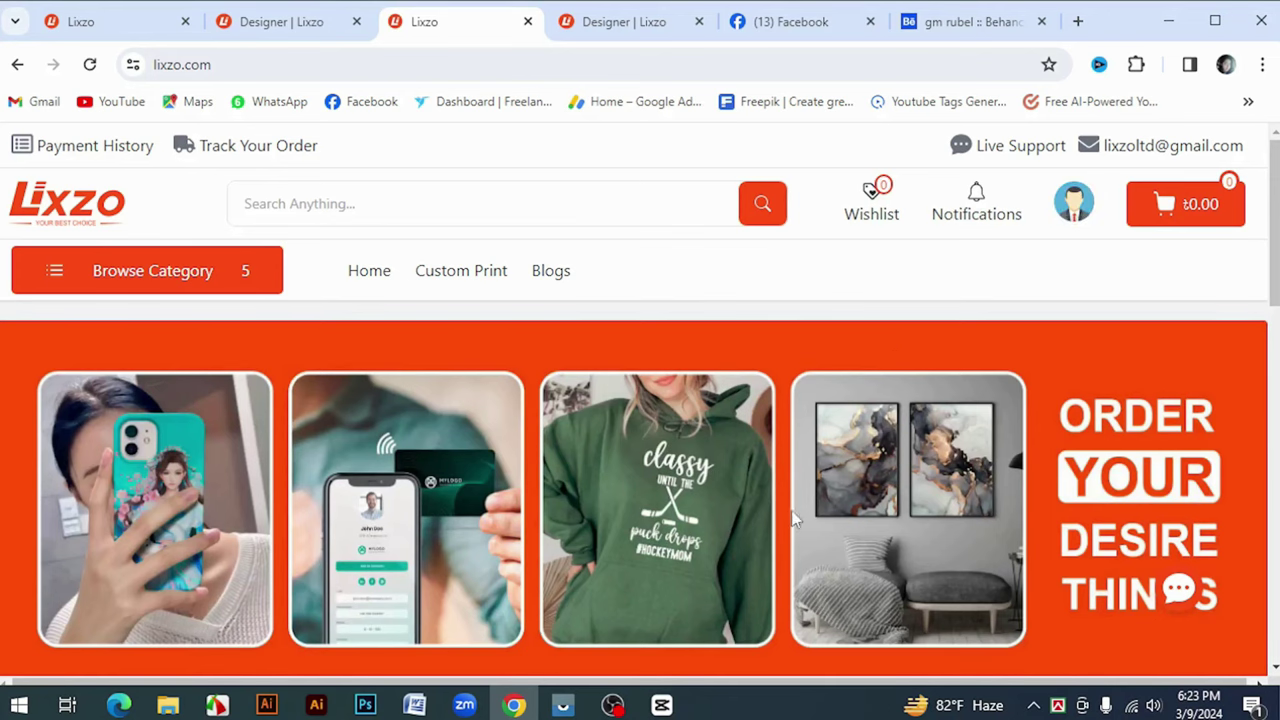
pyautogui.scroll(-2, 620, 410)
# Browse the product category list, close it, and open the account avatar dropdown.
pyautogui.scroll(-4, 637, 433)
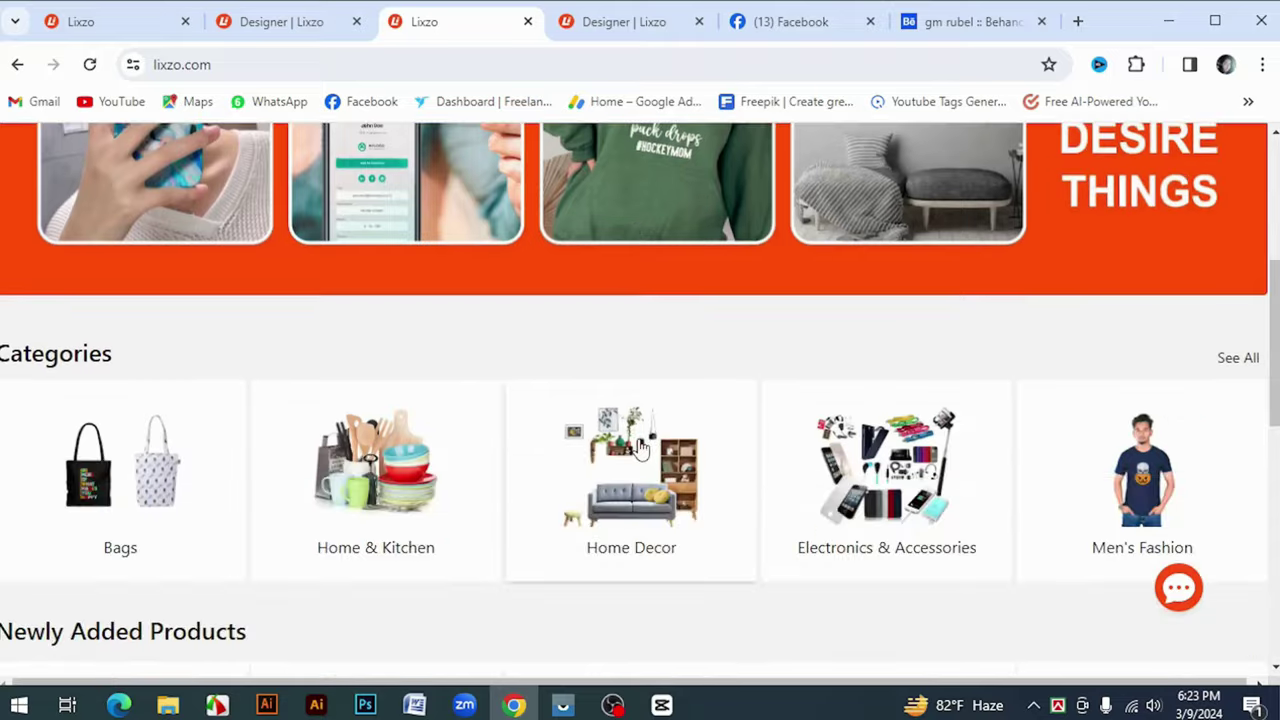
pyautogui.scroll(2, 610, 537)
pyautogui.scroll(4, 610, 537)
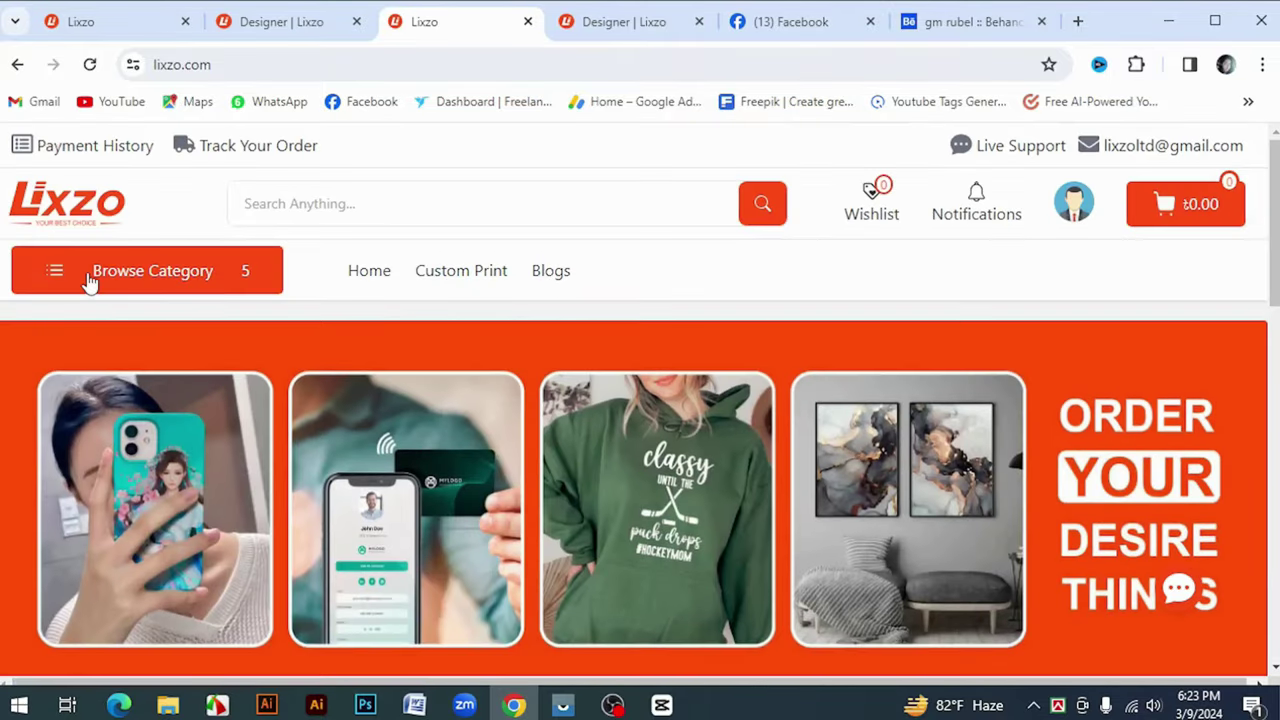
pyautogui.click(157, 280)
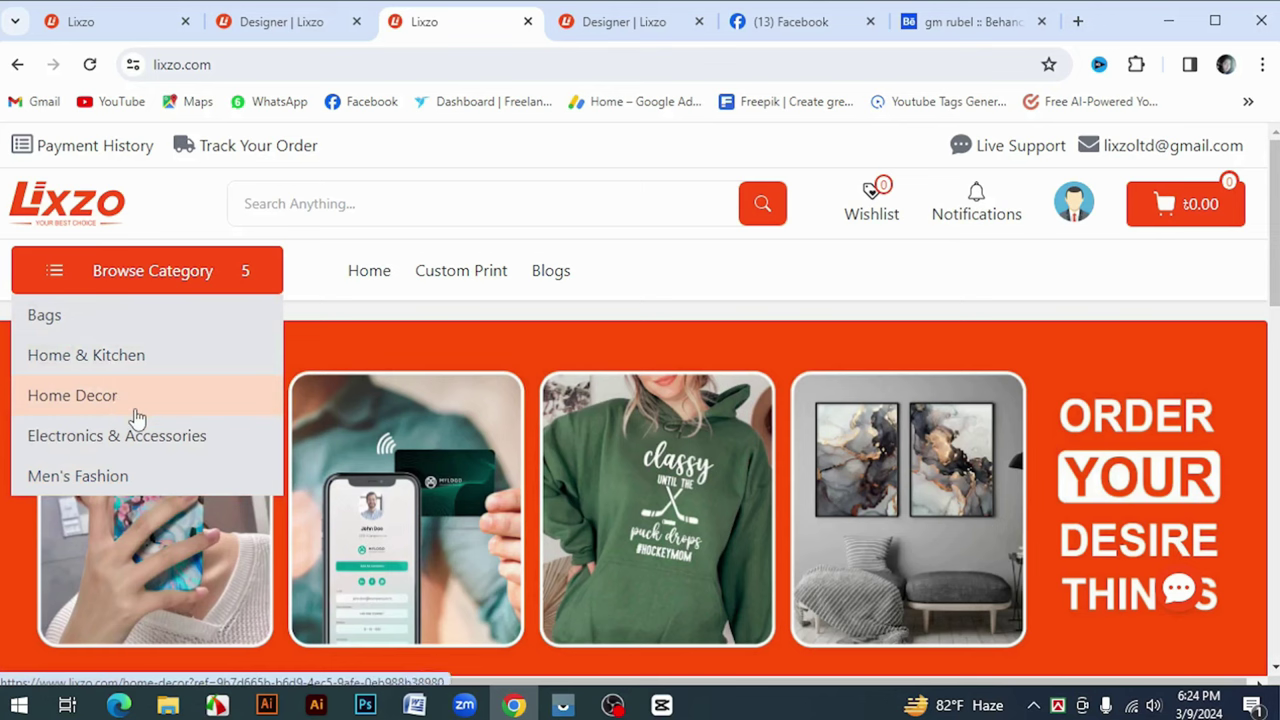
pyautogui.click(370, 281)
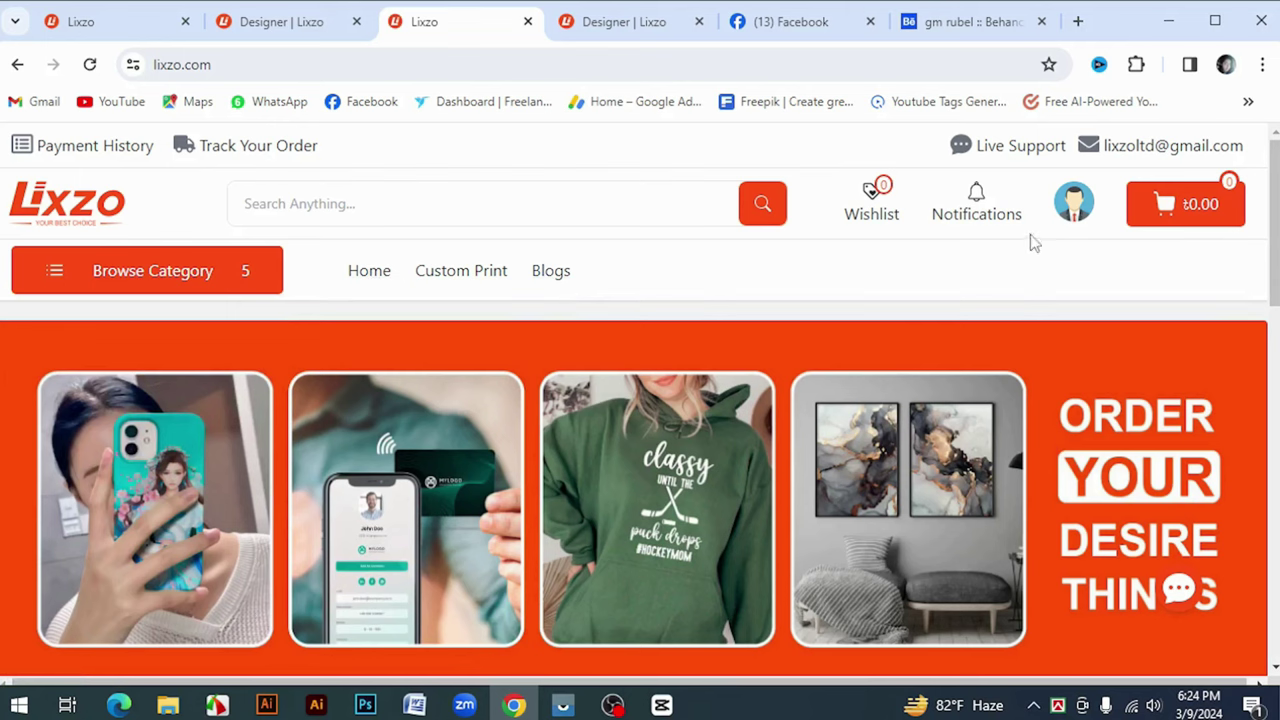
pyautogui.click(1074, 206)
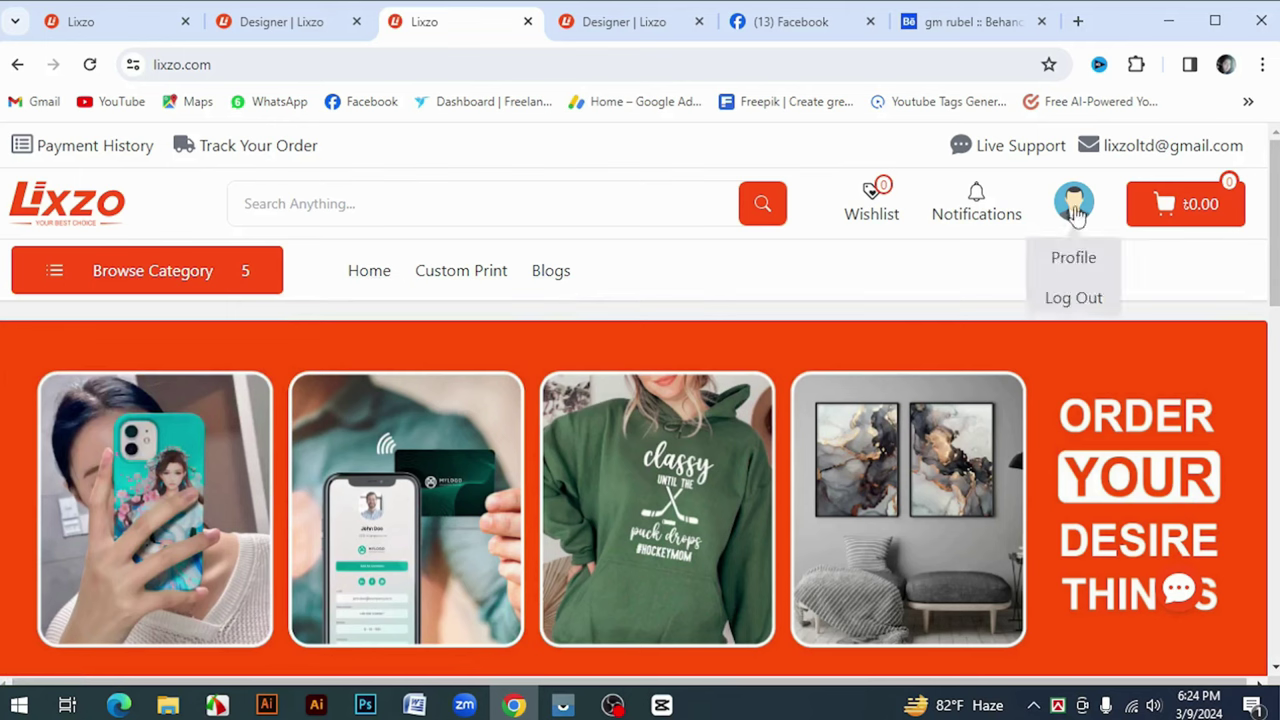
# Open the account Profile page and cancel choosing a profile picture file.
pyautogui.click(1072, 262)
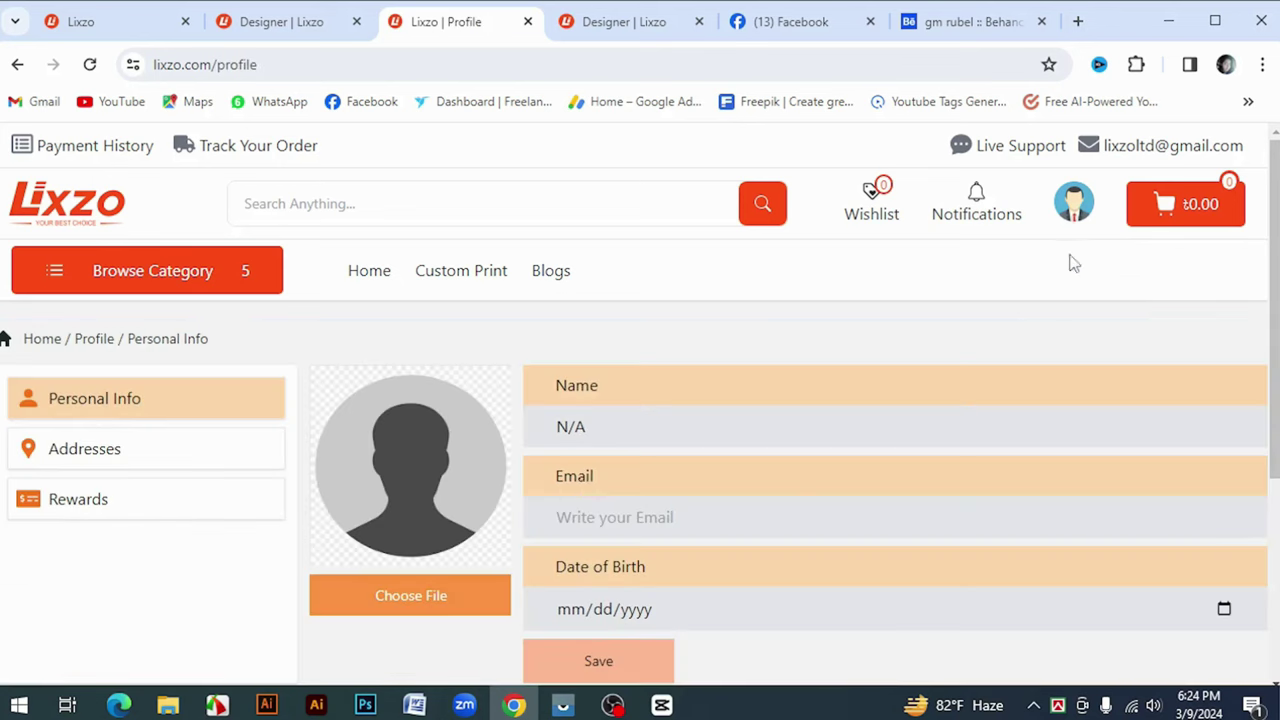
pyautogui.scroll(-1, 552, 470)
pyautogui.scroll(-1, 552, 470)
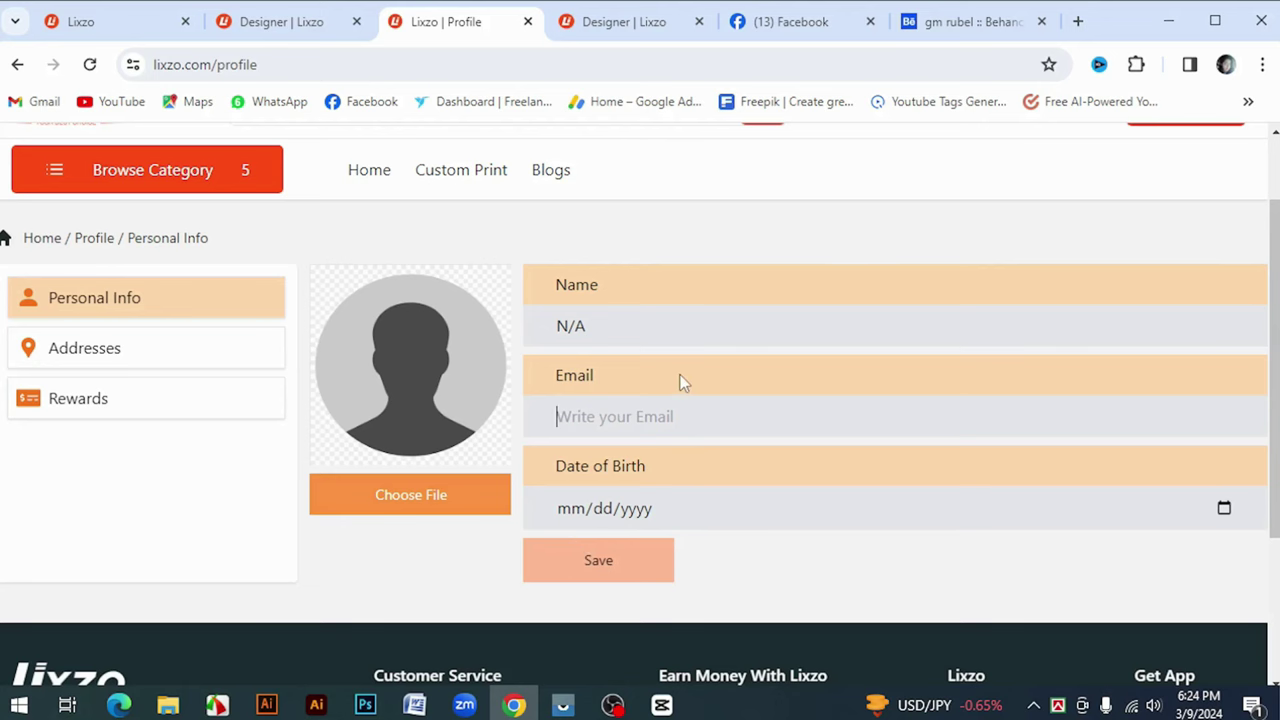
pyautogui.click(400, 500)
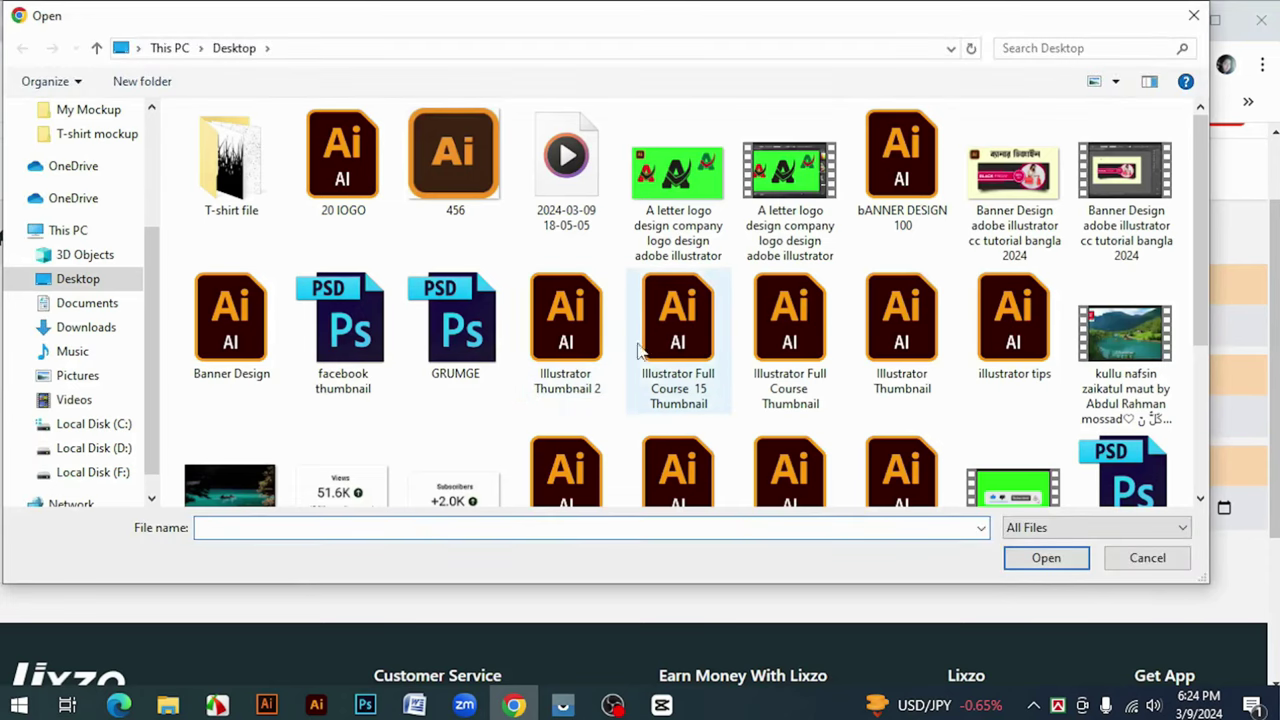
pyautogui.scroll(-3, 563, 449)
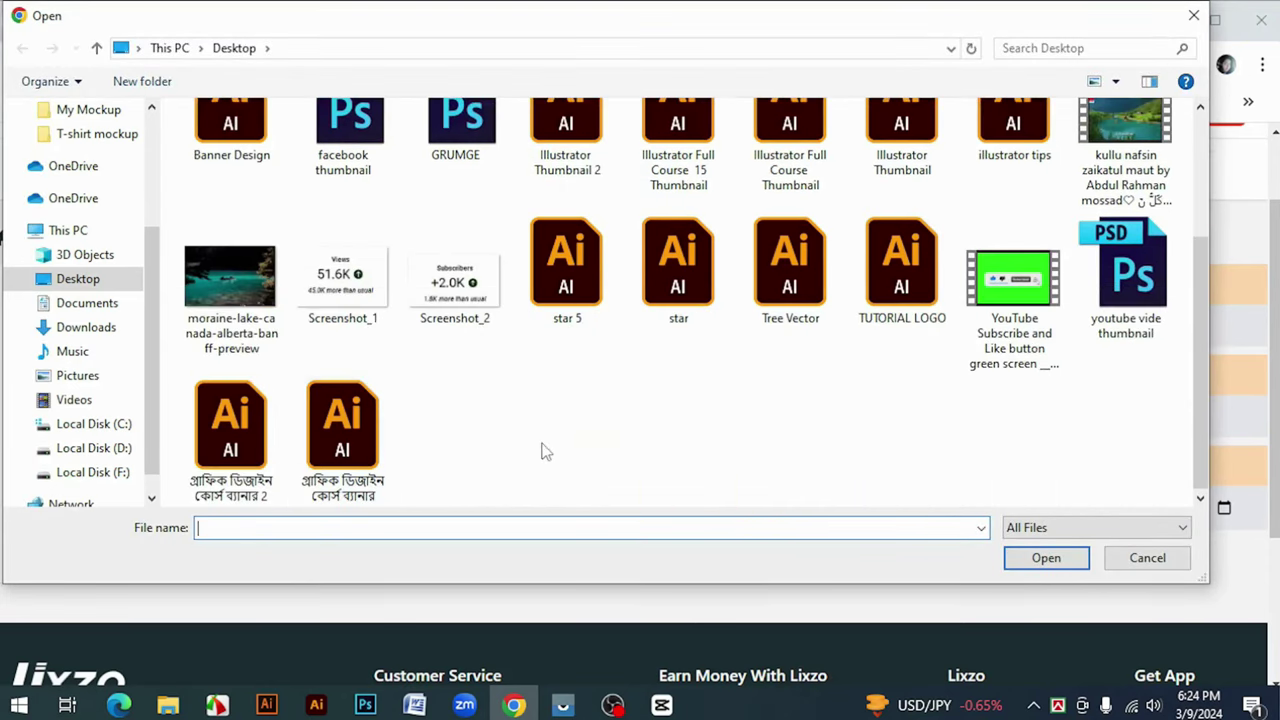
pyautogui.click(1122, 566)
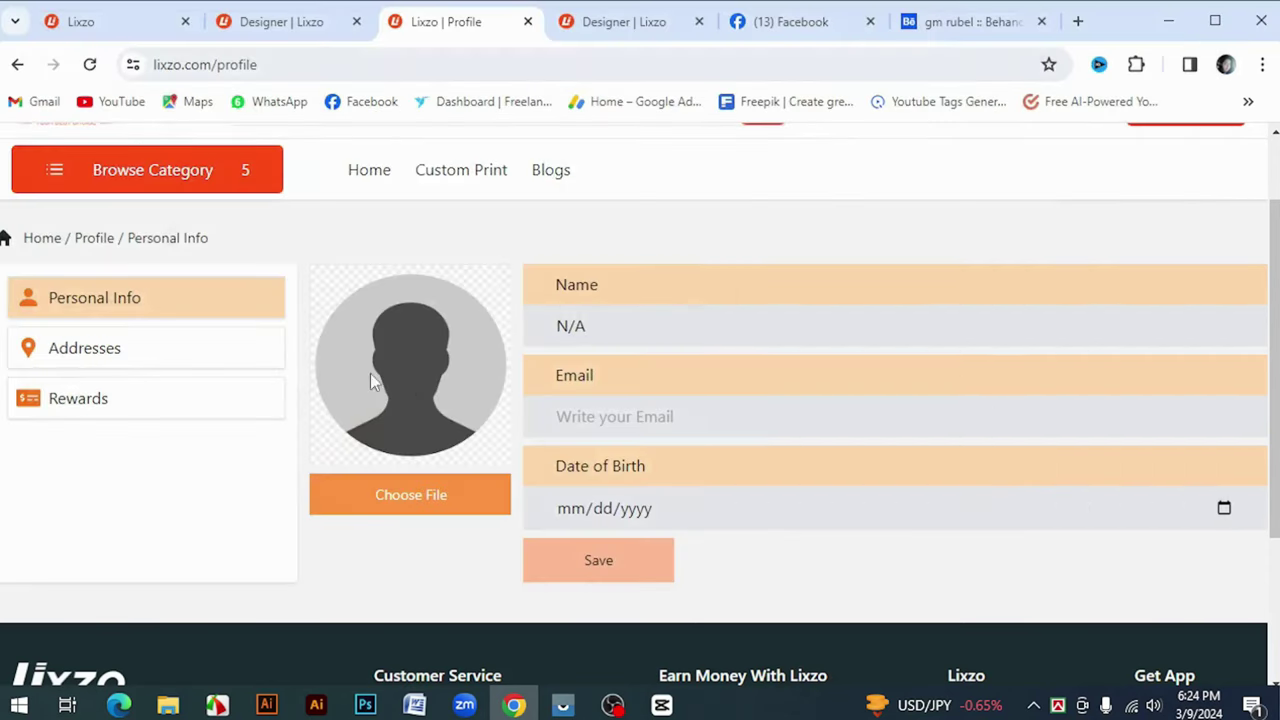
# Check the empty Addresses section and the Rewards balance of 0.
pyautogui.click(149, 358)
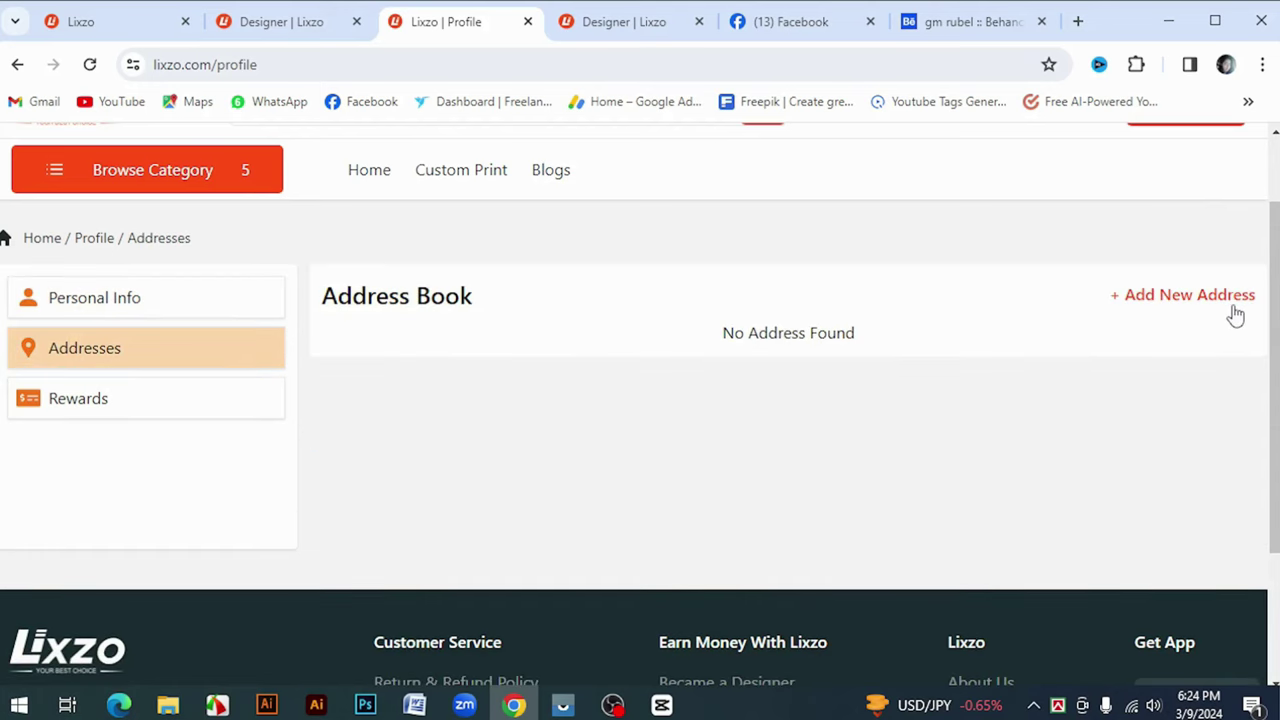
pyautogui.click(134, 401)
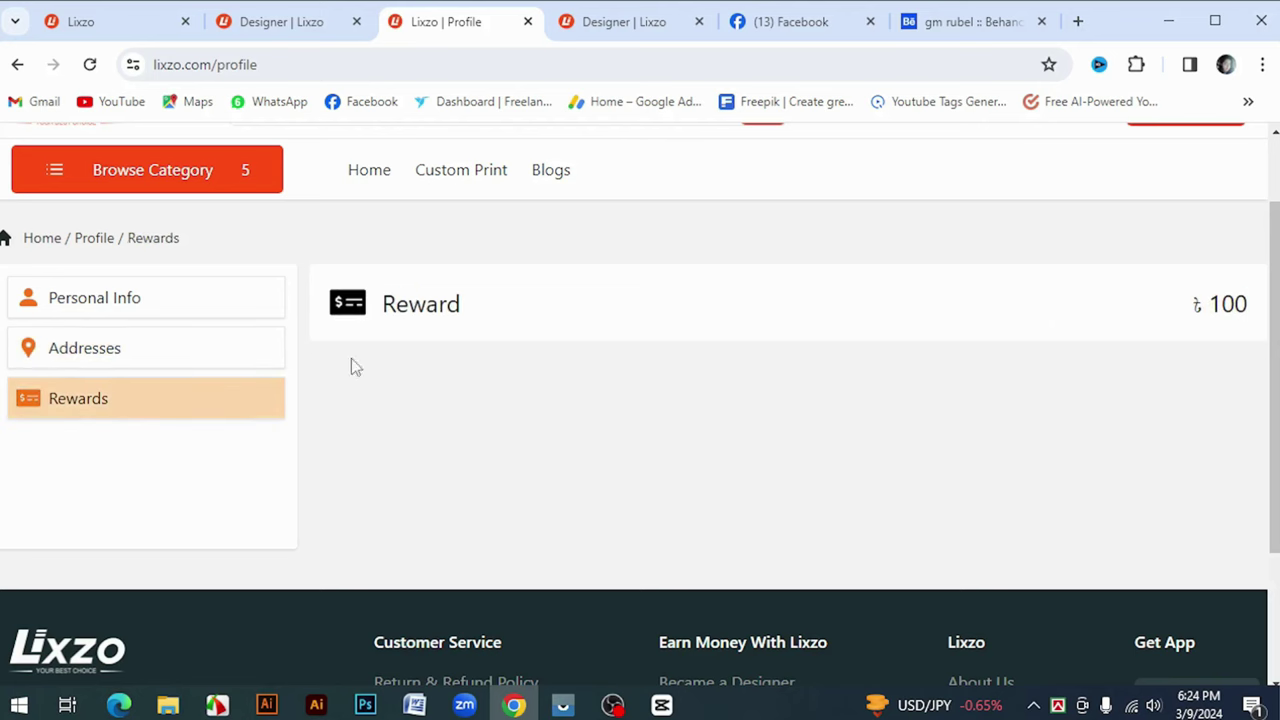
pyautogui.doubleClick(1233, 305)
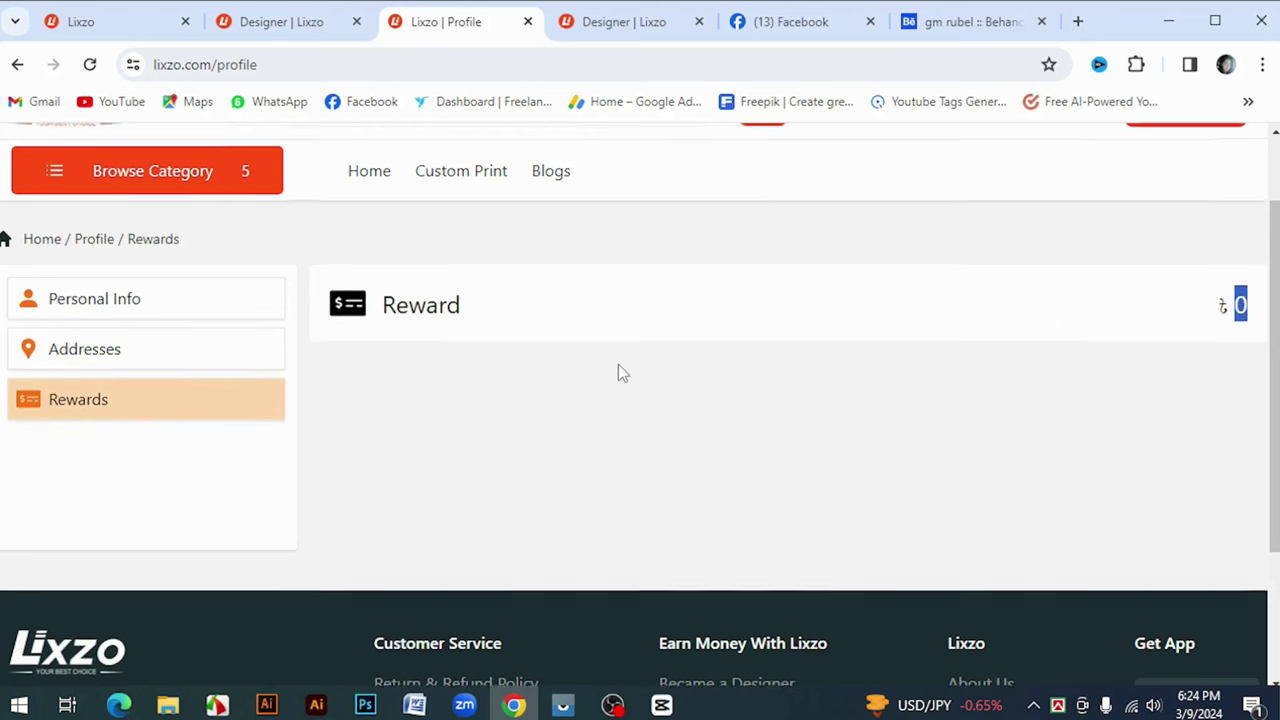
pyautogui.scroll(1, 618, 366)
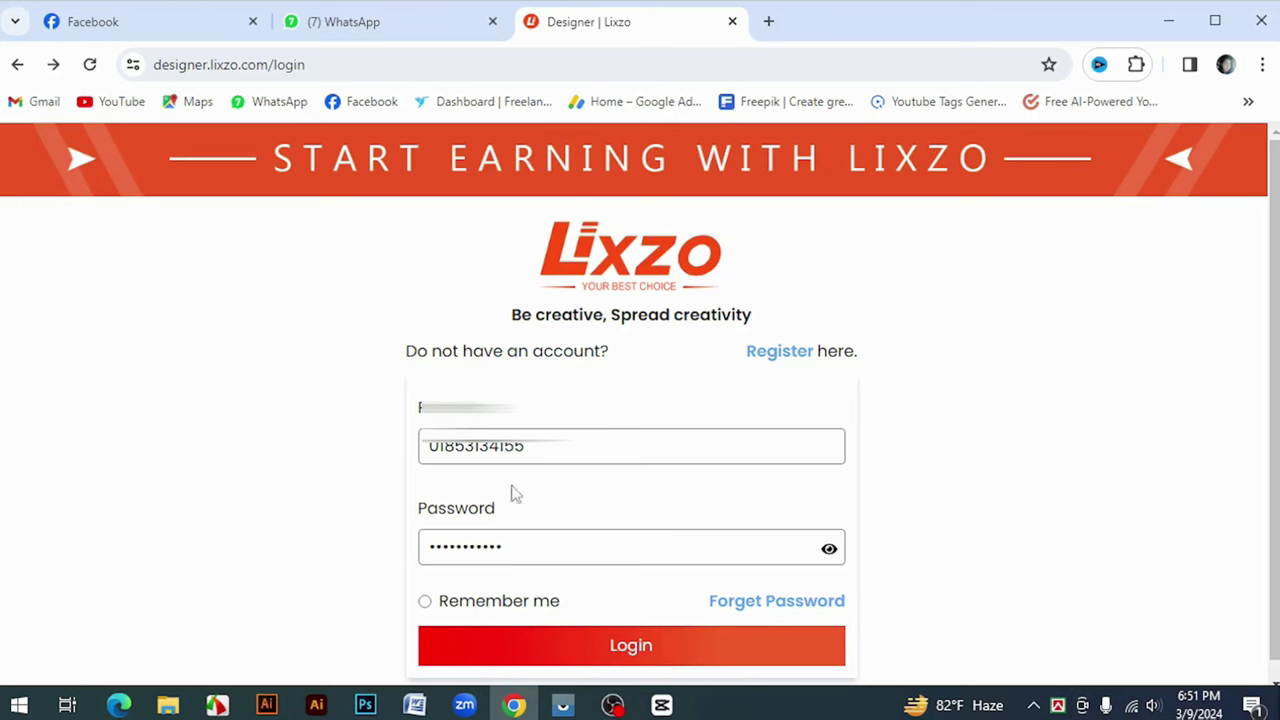
# Add a new blank tab beside the 'Designer | Lixzo' tab.
pyautogui.scroll(-1, 666, 369)
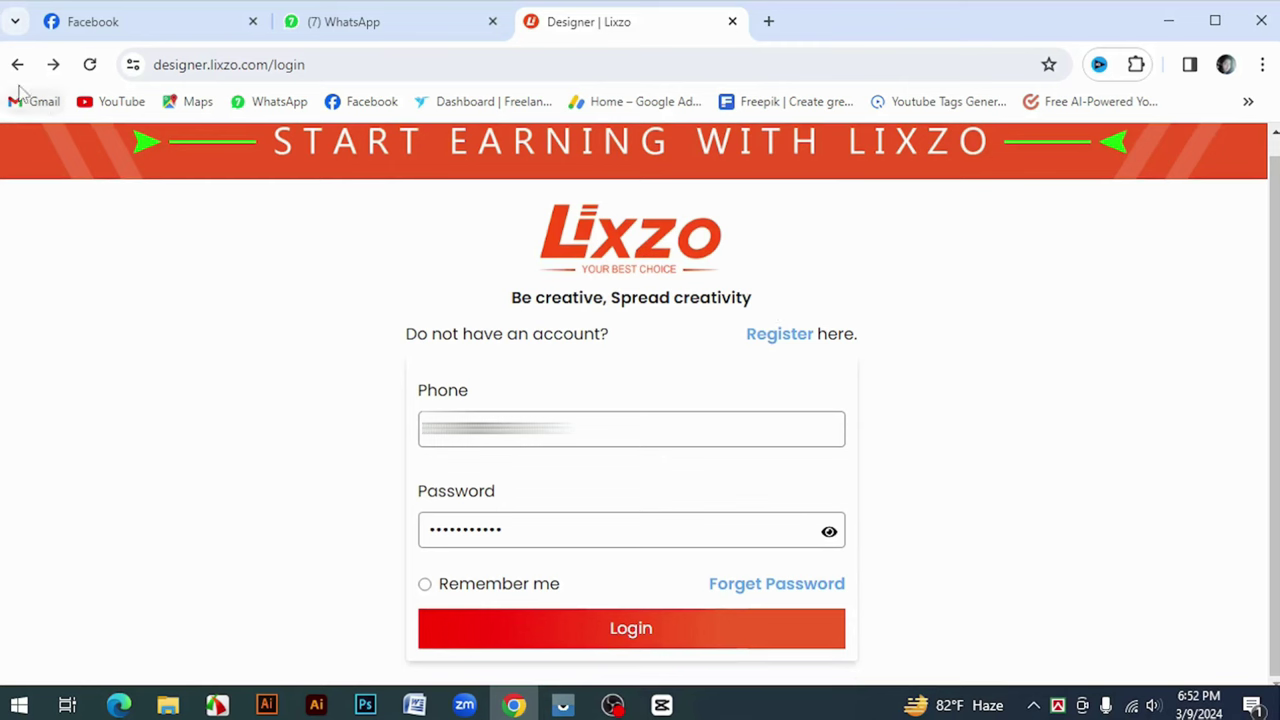
pyautogui.click(768, 21)
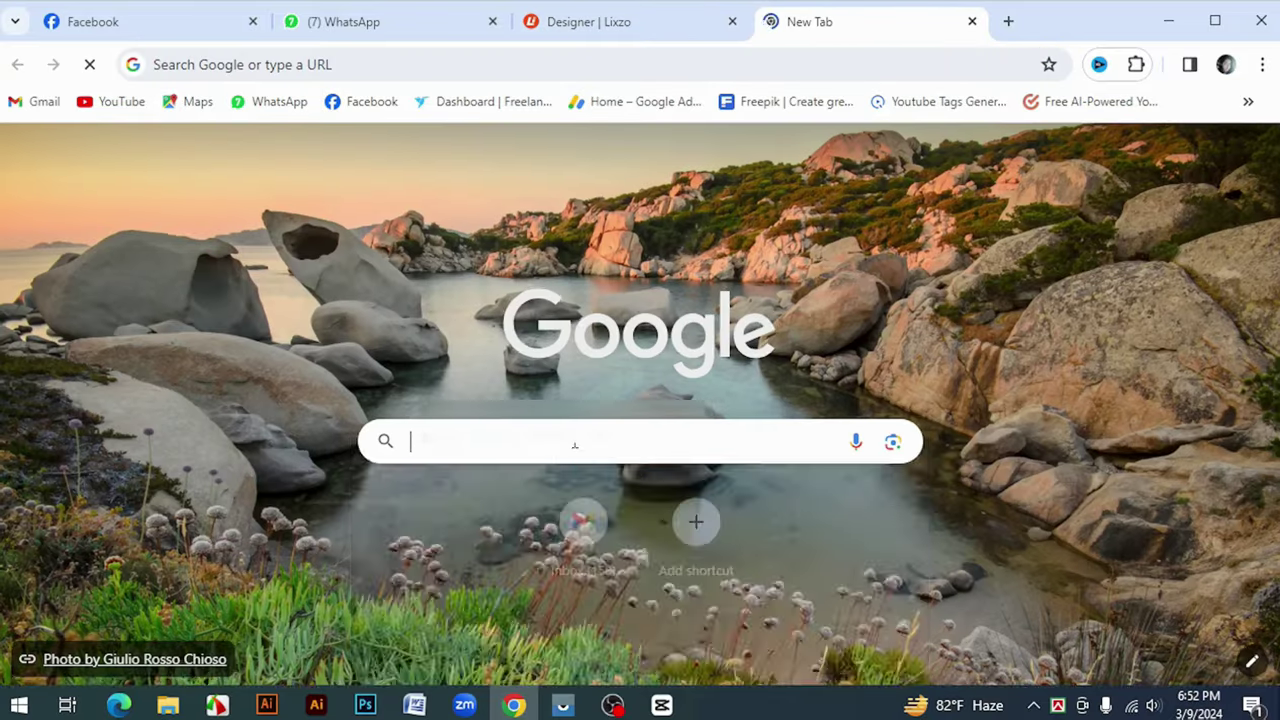
# Search designer.lixzo.com from history and open the 'Designer | Lixzo' login page.
pyautogui.click(513, 444)
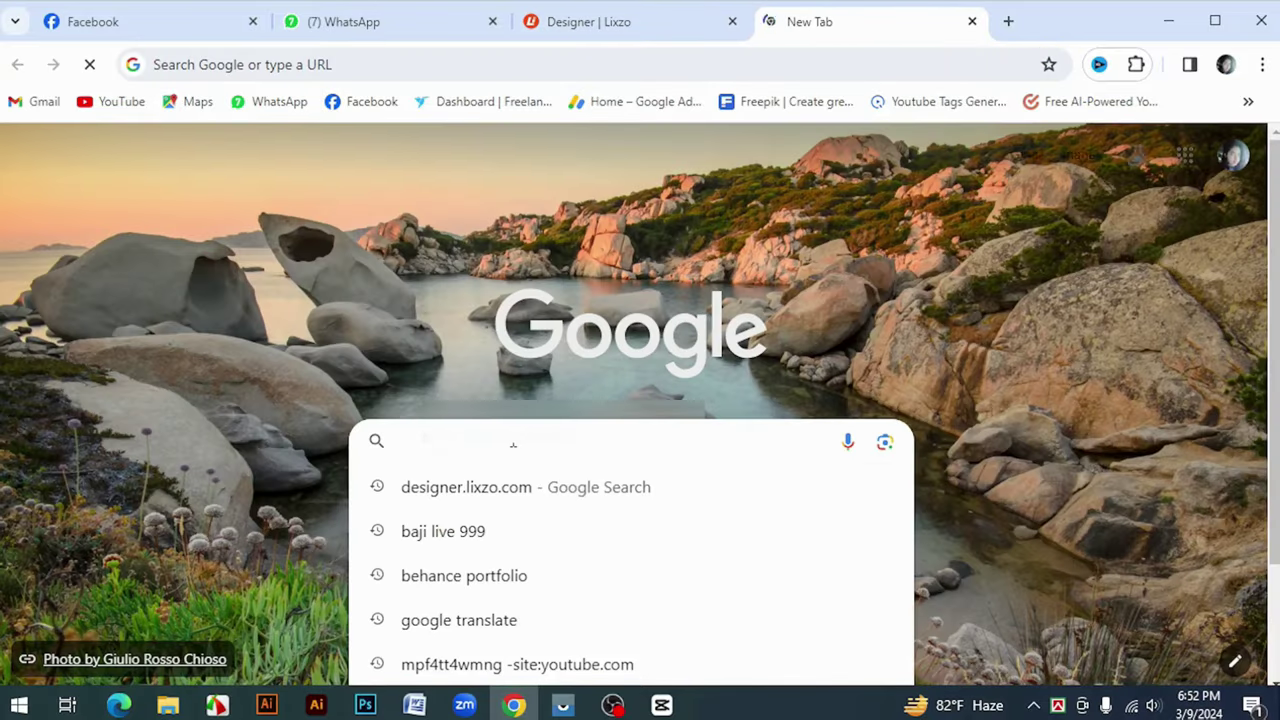
pyautogui.click(460, 488)
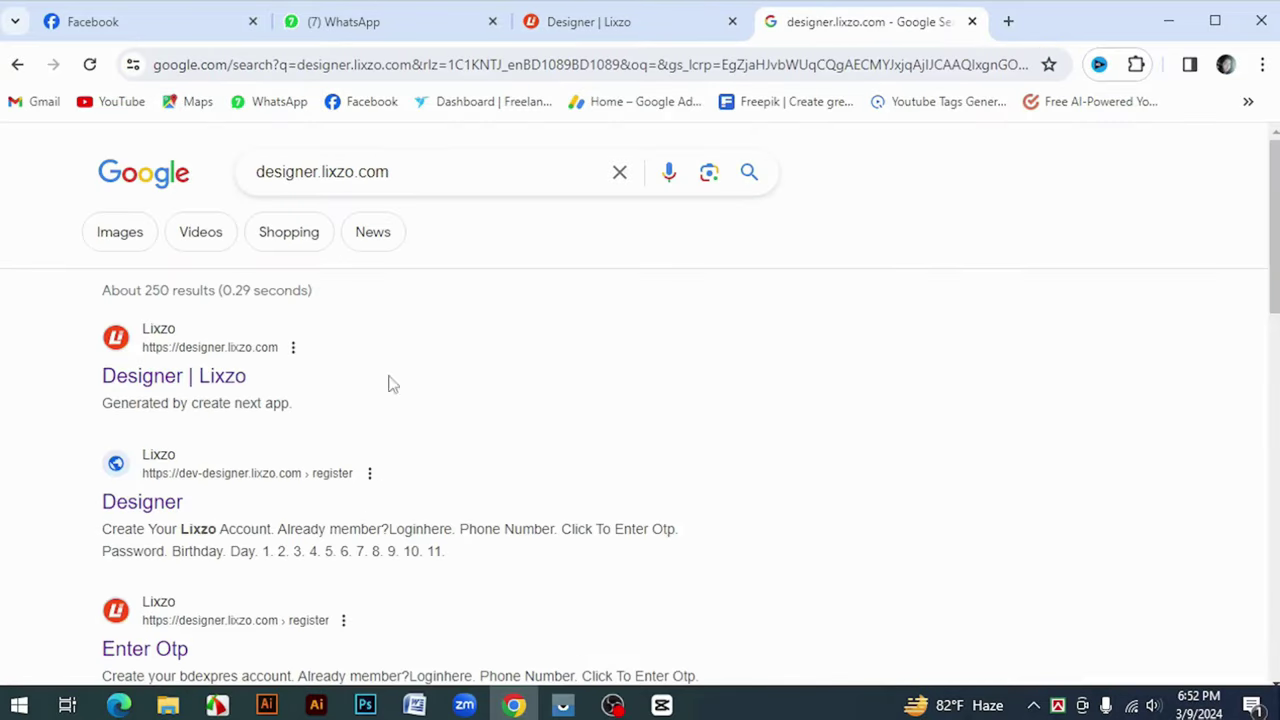
pyautogui.click(155, 381)
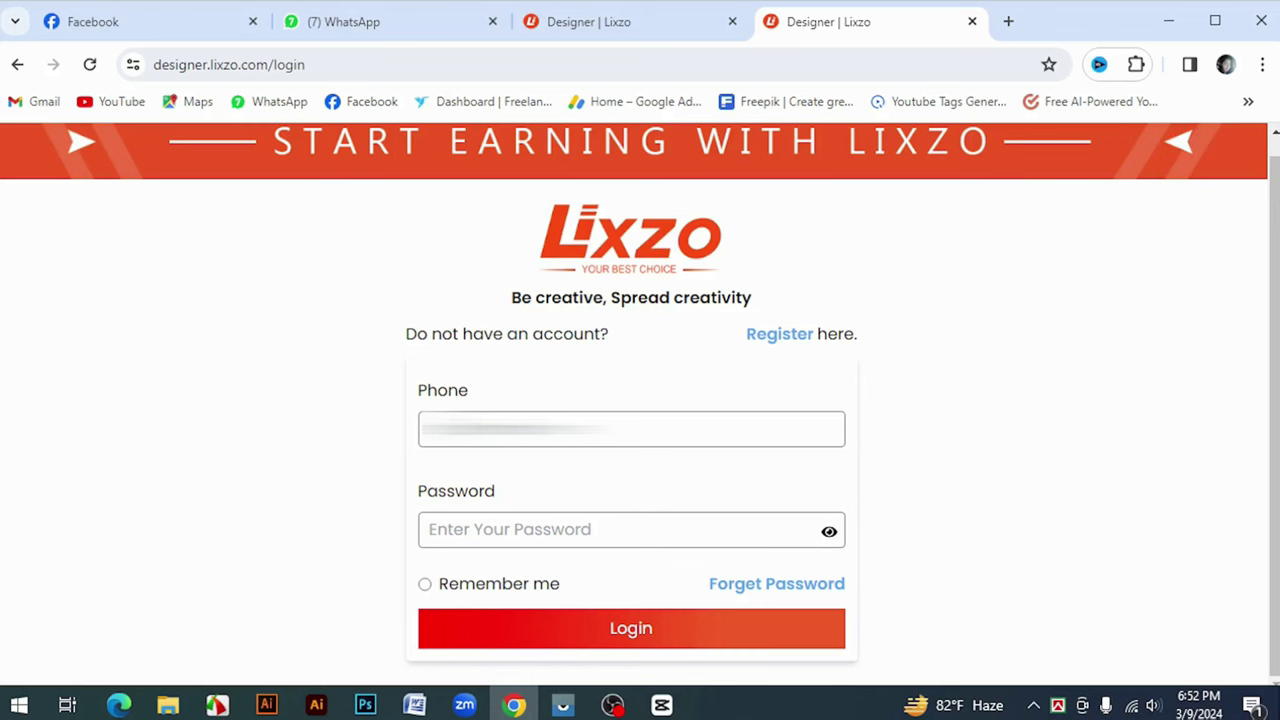
# Sign in to the designer dashboard and show the sidebar navigation.
pyautogui.press('Return')
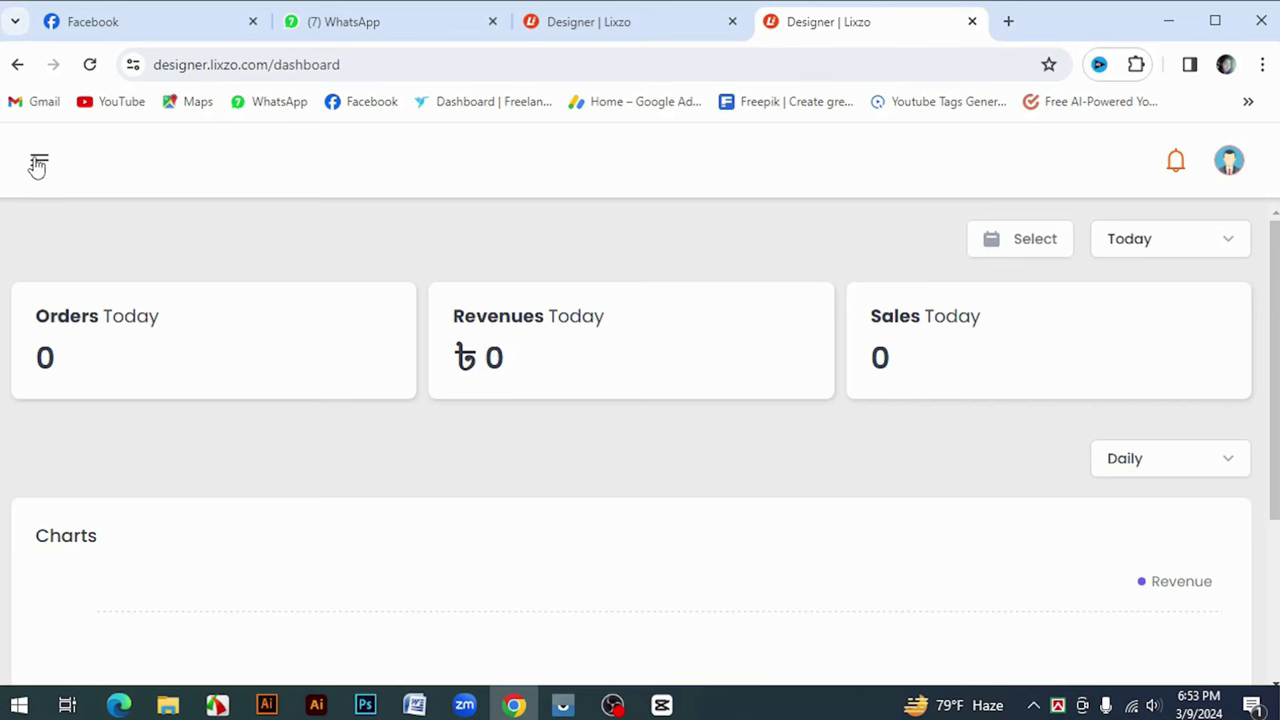
pyautogui.click(38, 166)
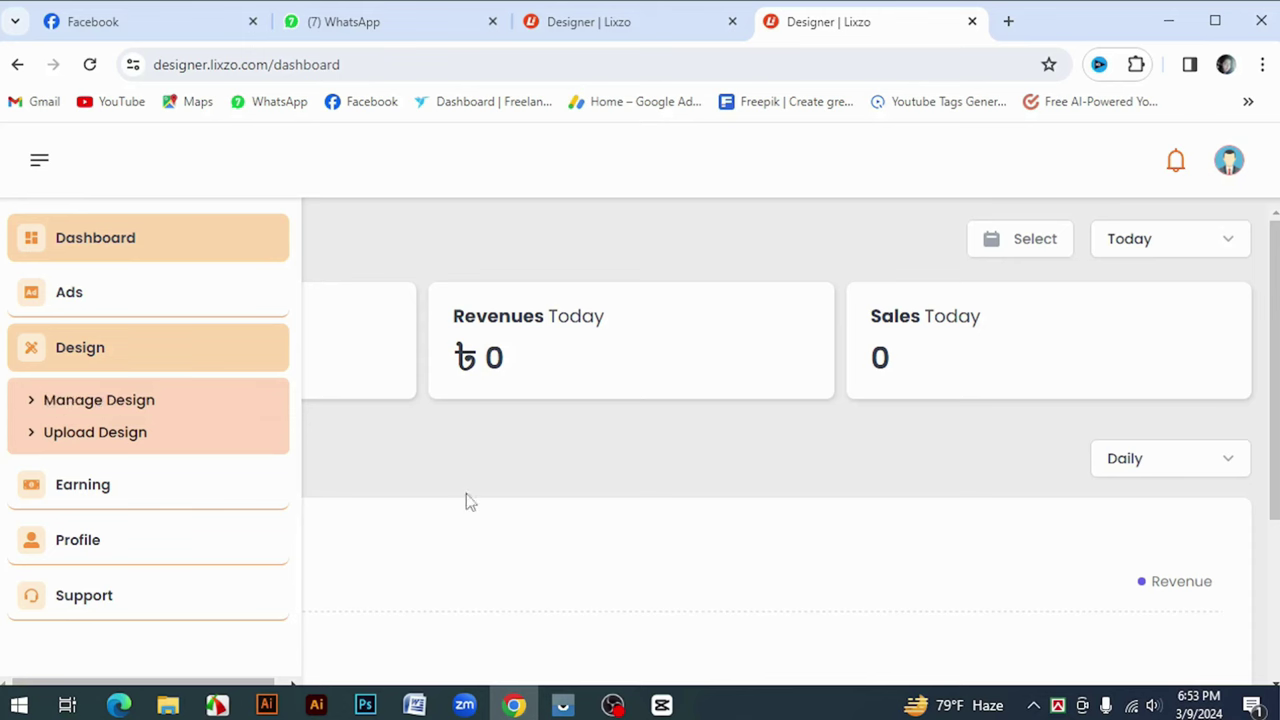
# Go to Design > Upload Design and choose the Standard T-Shirt product.
pyautogui.click(126, 357)
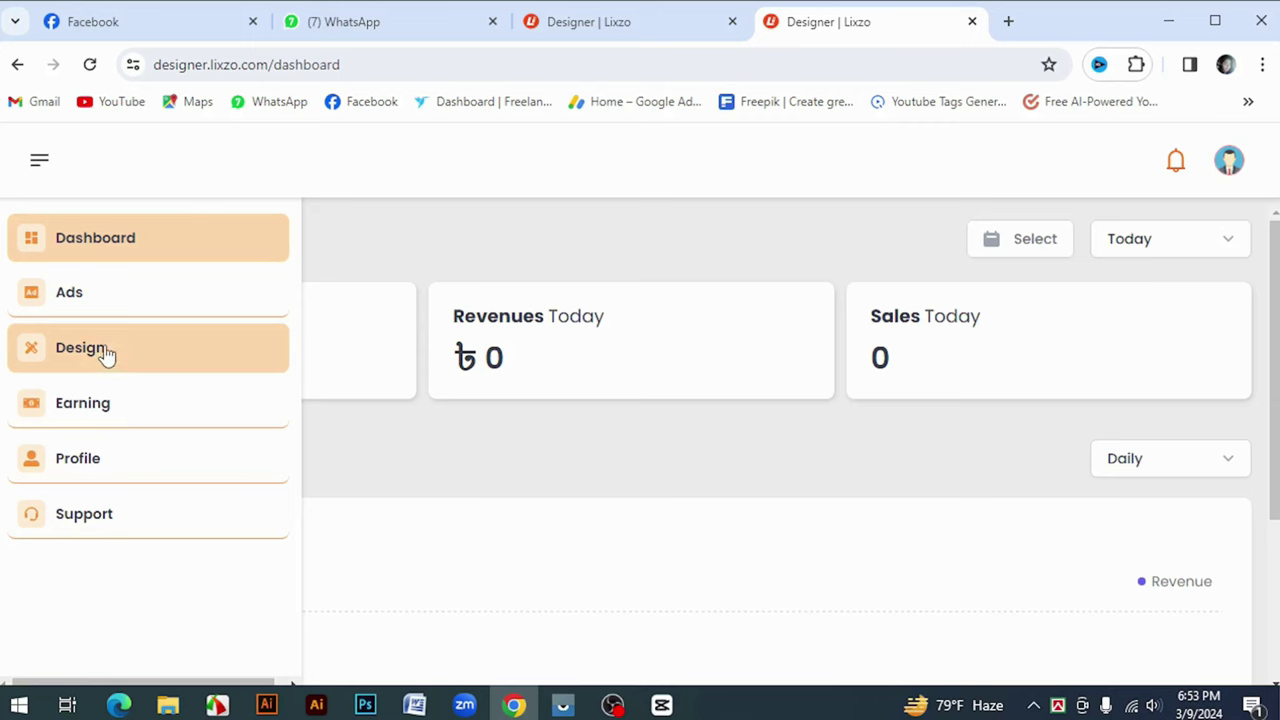
pyautogui.click(107, 350)
pyautogui.click(112, 438)
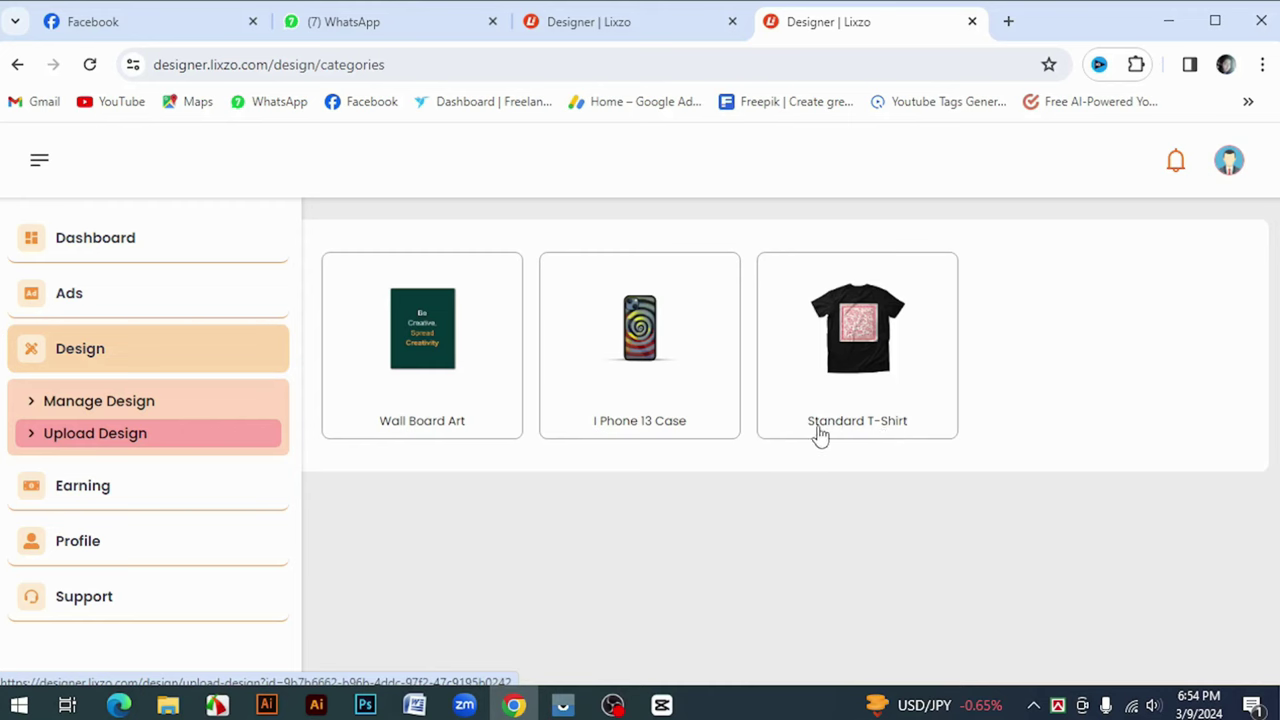
pyautogui.click(875, 383)
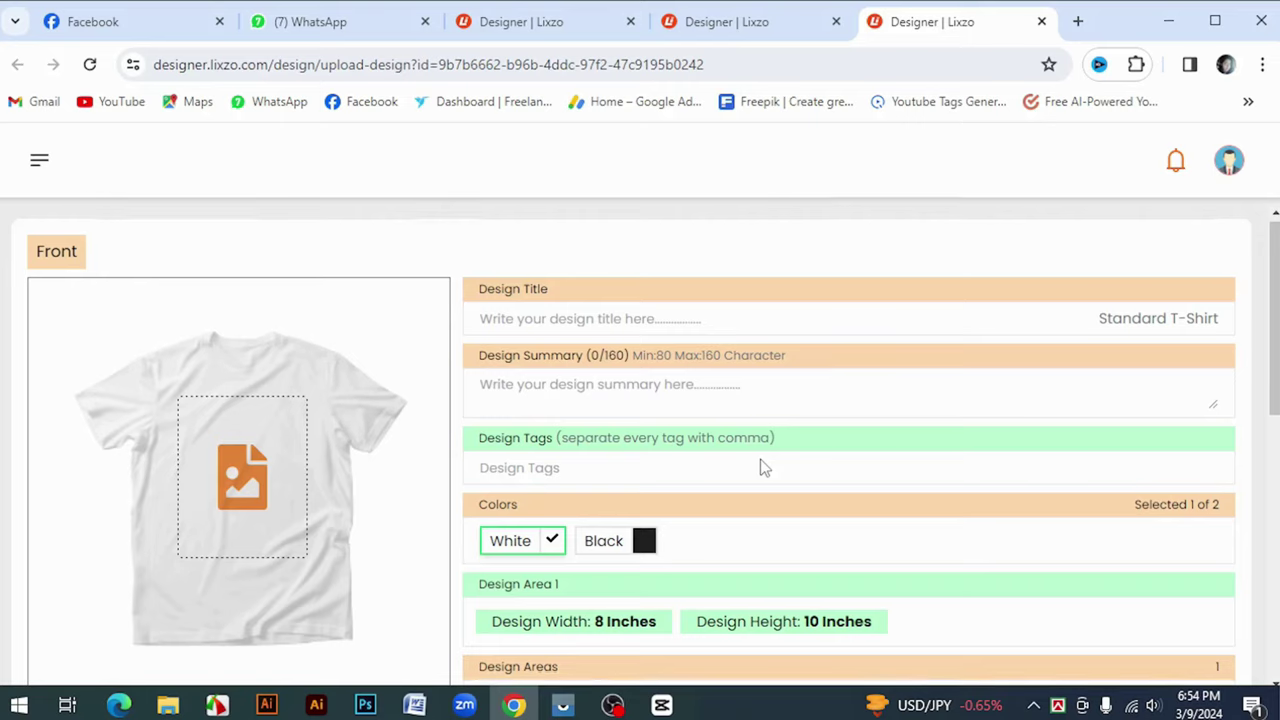
# Tick Black as a second shirt color and preview the design on the black shirt.
pyautogui.scroll(-1, 762, 466)
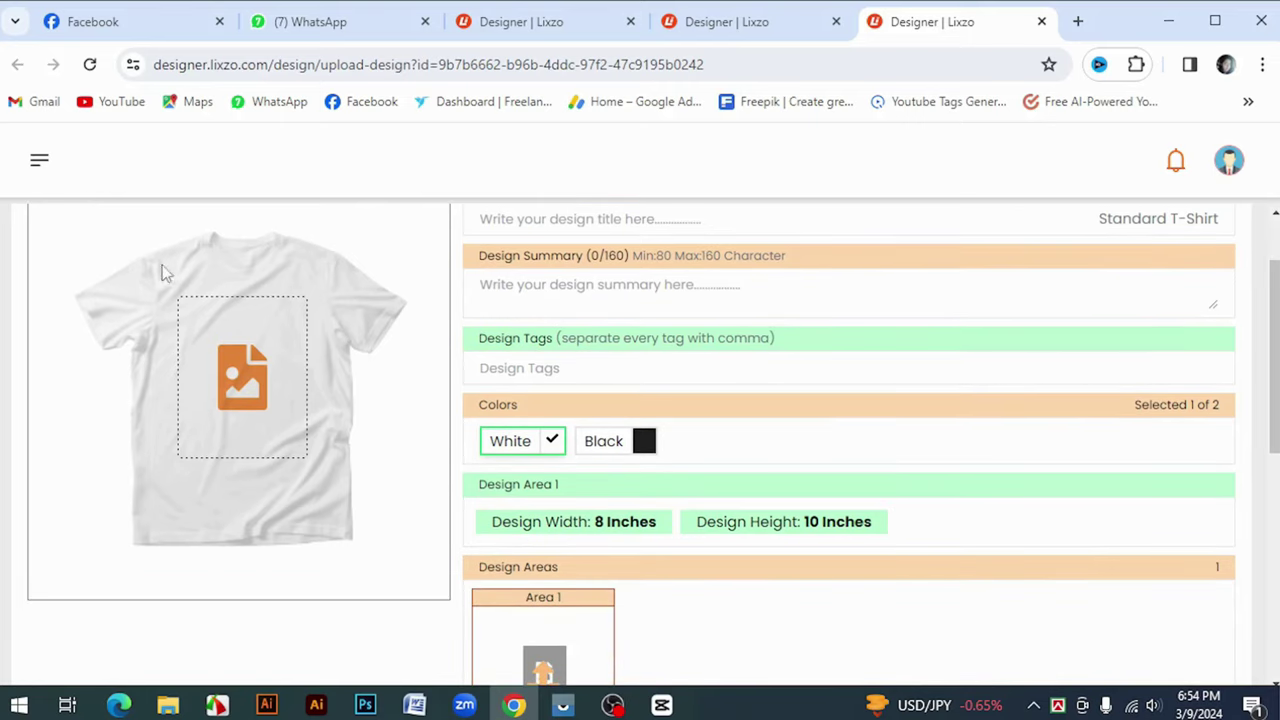
pyautogui.click(644, 441)
pyautogui.click(603, 447)
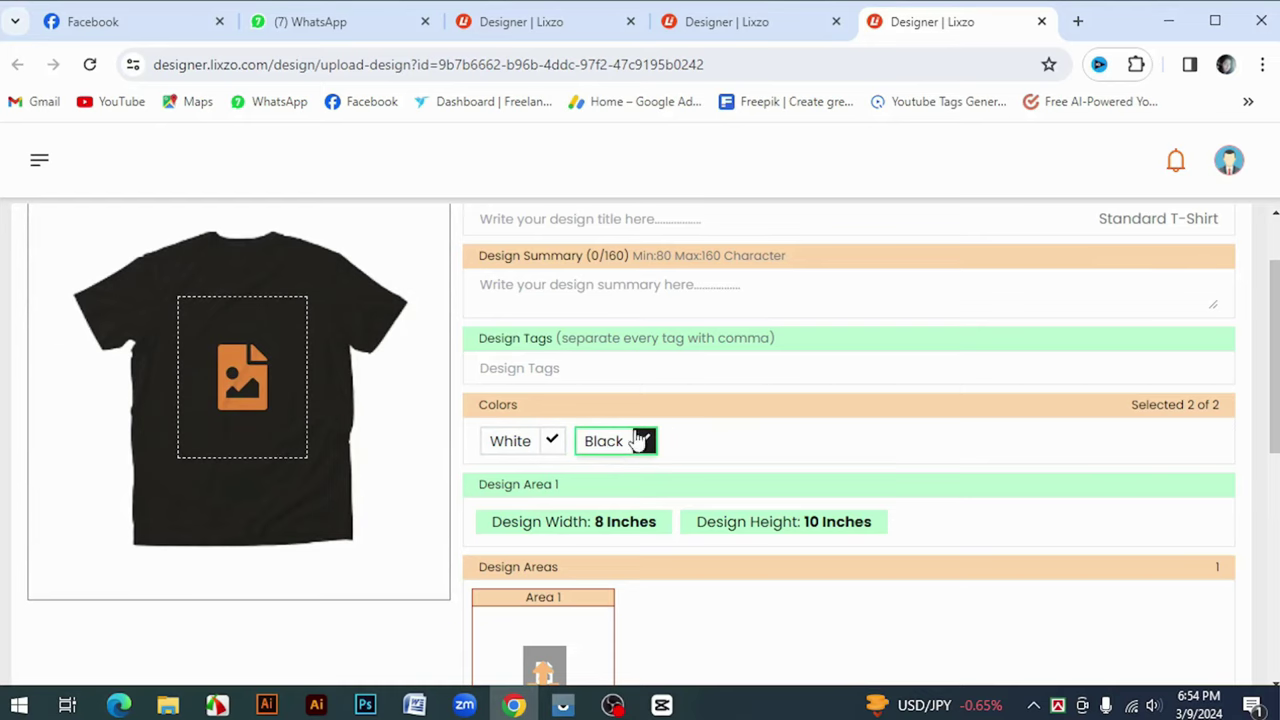
pyautogui.scroll(1, 699, 418)
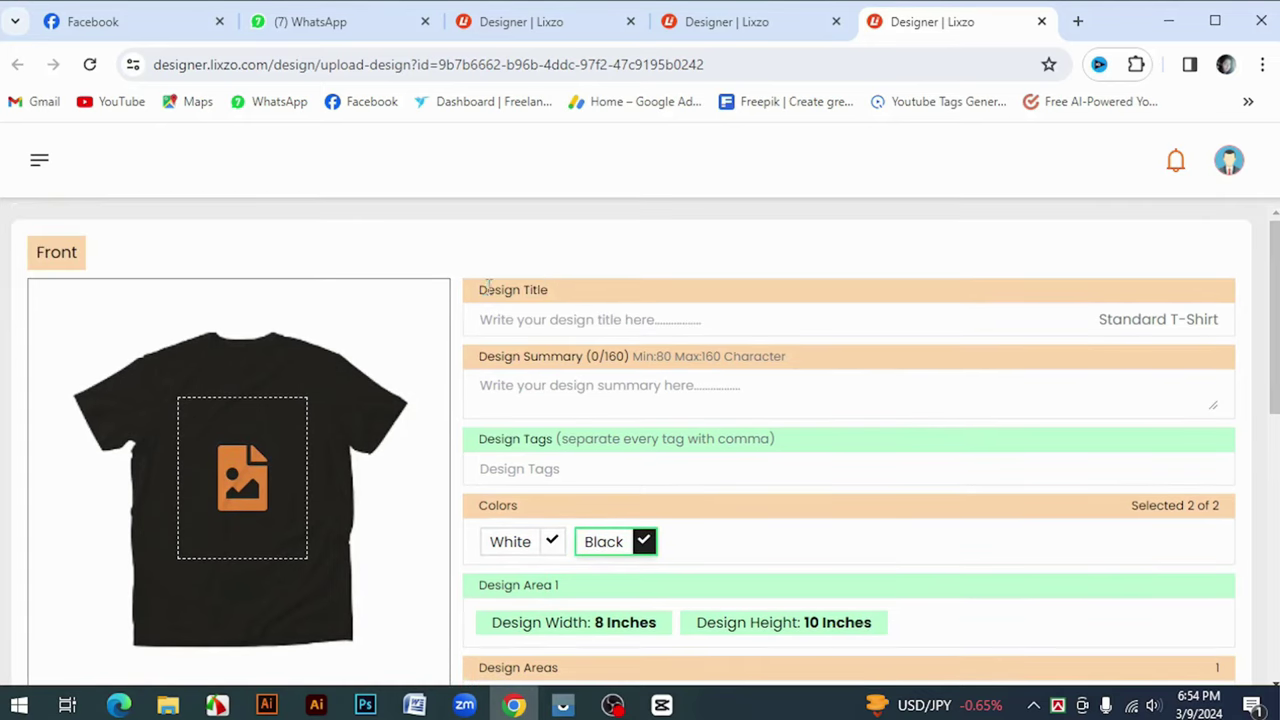
pyautogui.moveTo(488, 285); pyautogui.dragTo(585, 315)
# Type 'Unique T-shirt Design' as the design title and select it for copying.
pyautogui.click(520, 320)
pyautogui.write('Un')
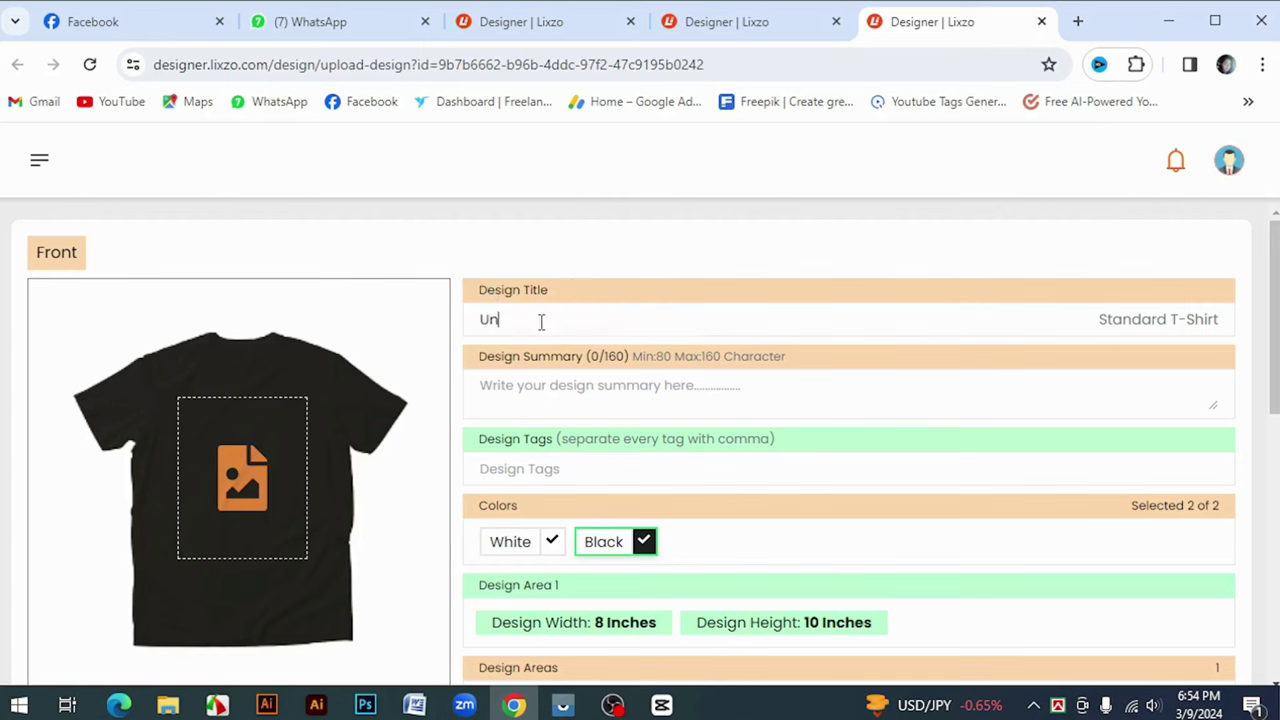
pyautogui.write('ique T-shirt Design')
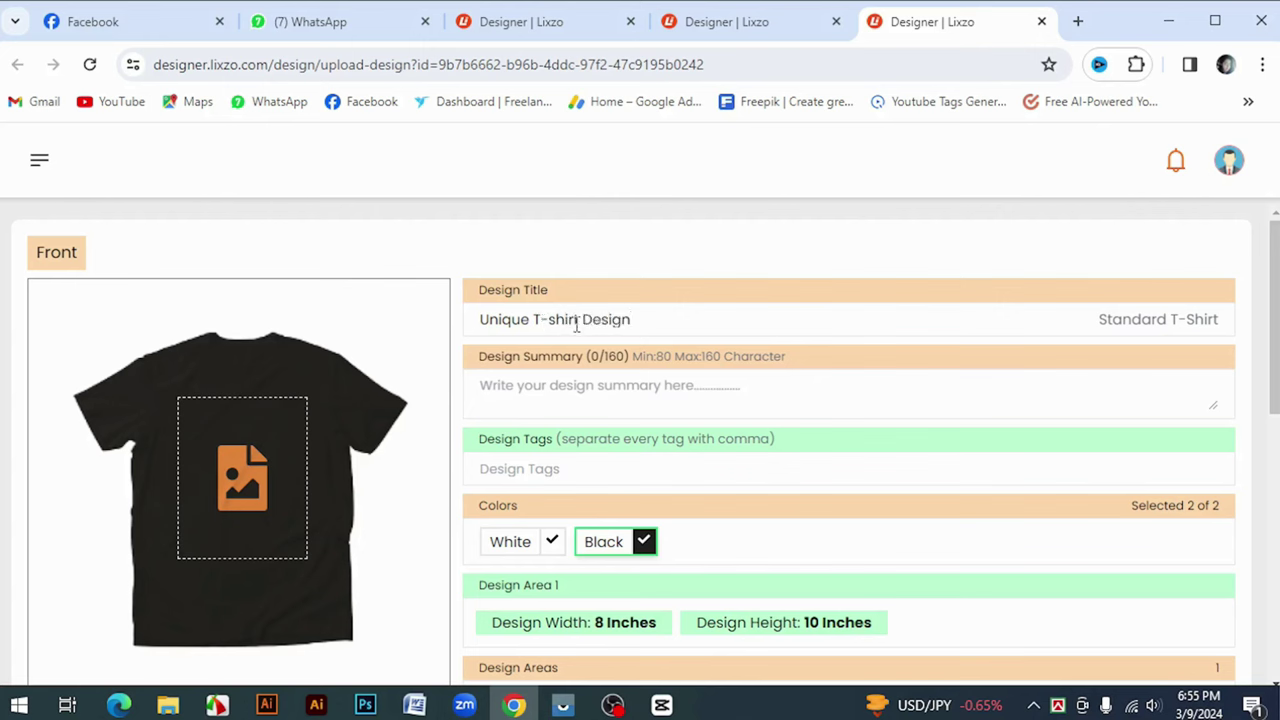
pyautogui.moveTo(643, 326); pyautogui.dragTo(434, 337)
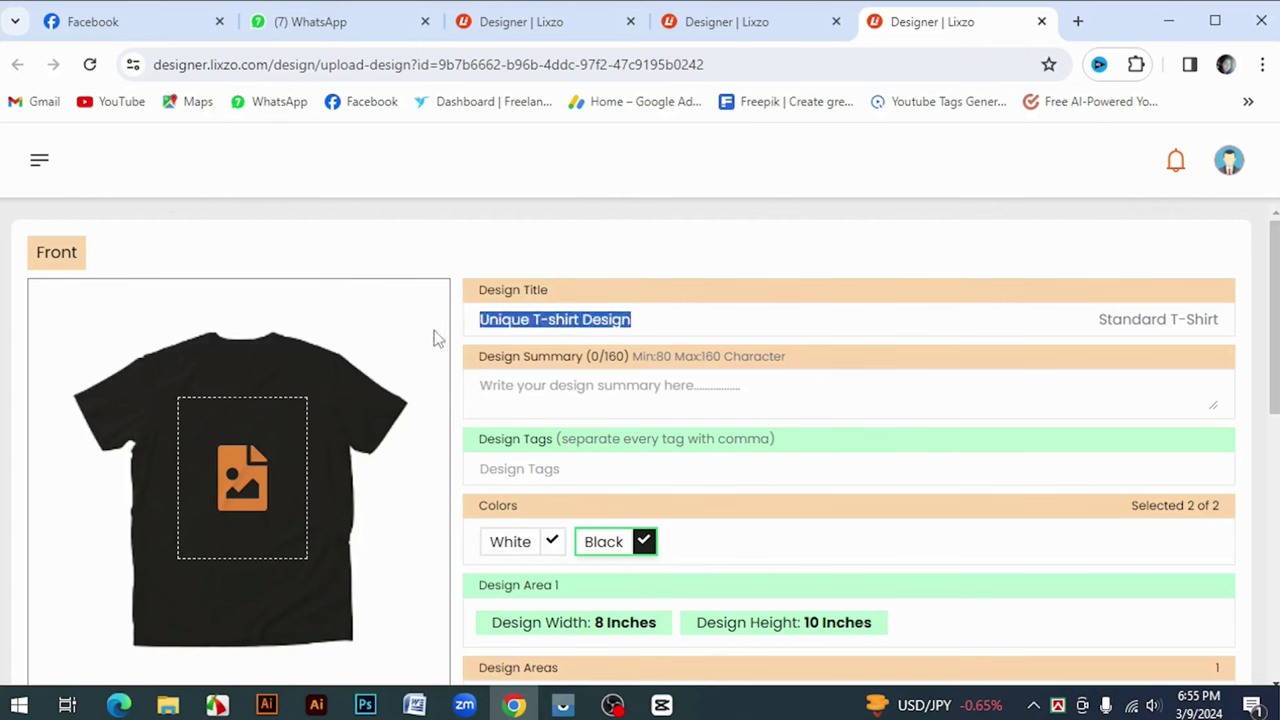
pyautogui.click(638, 318)
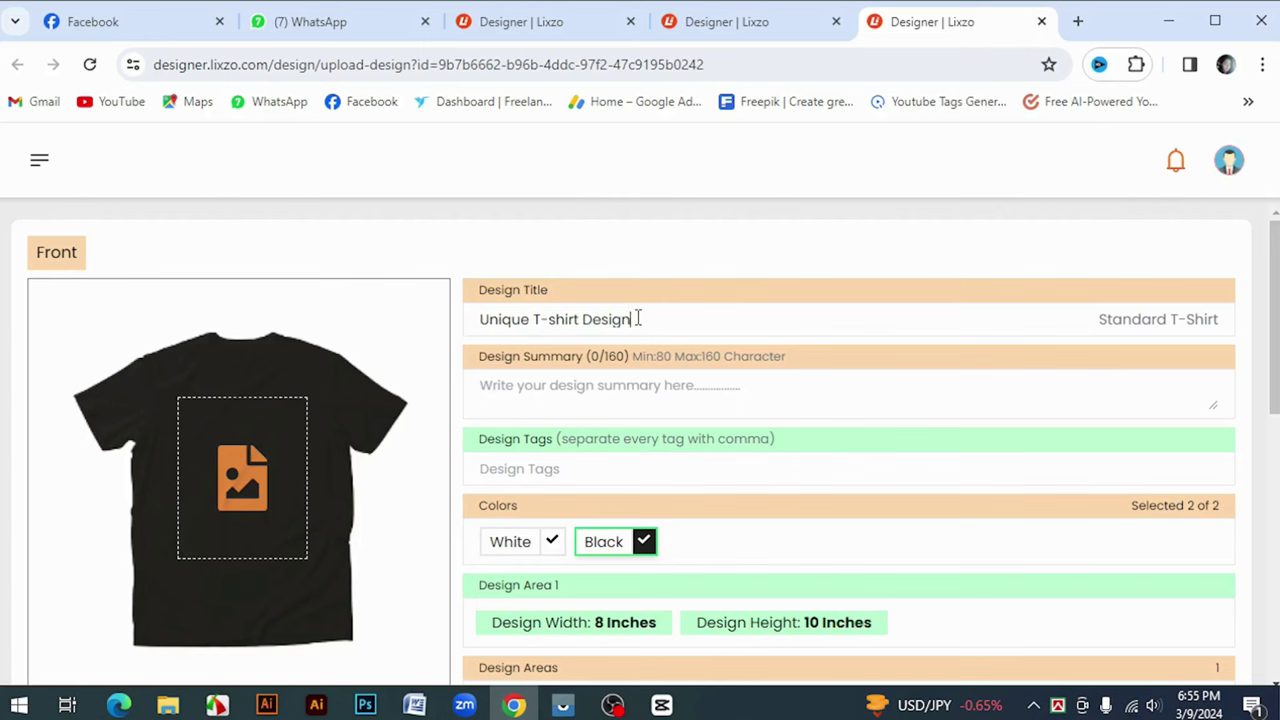
pyautogui.moveTo(638, 318); pyautogui.dragTo(474, 324)
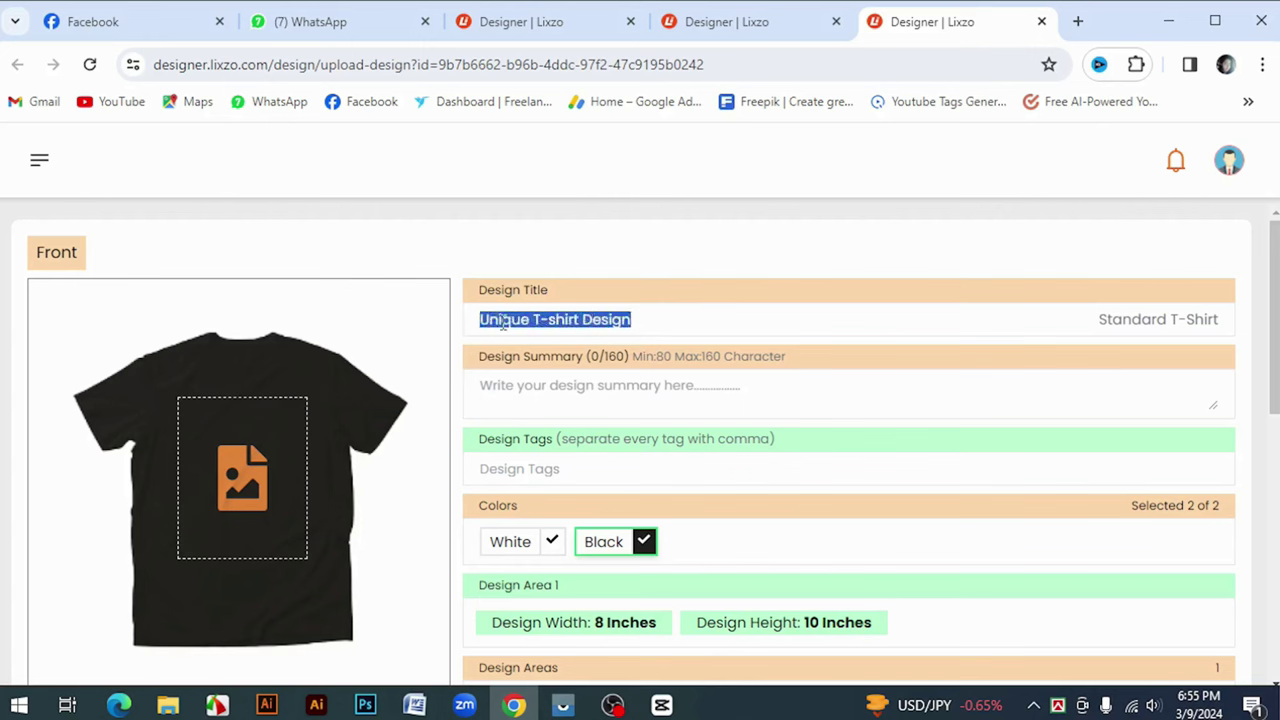
pyautogui.click(636, 320)
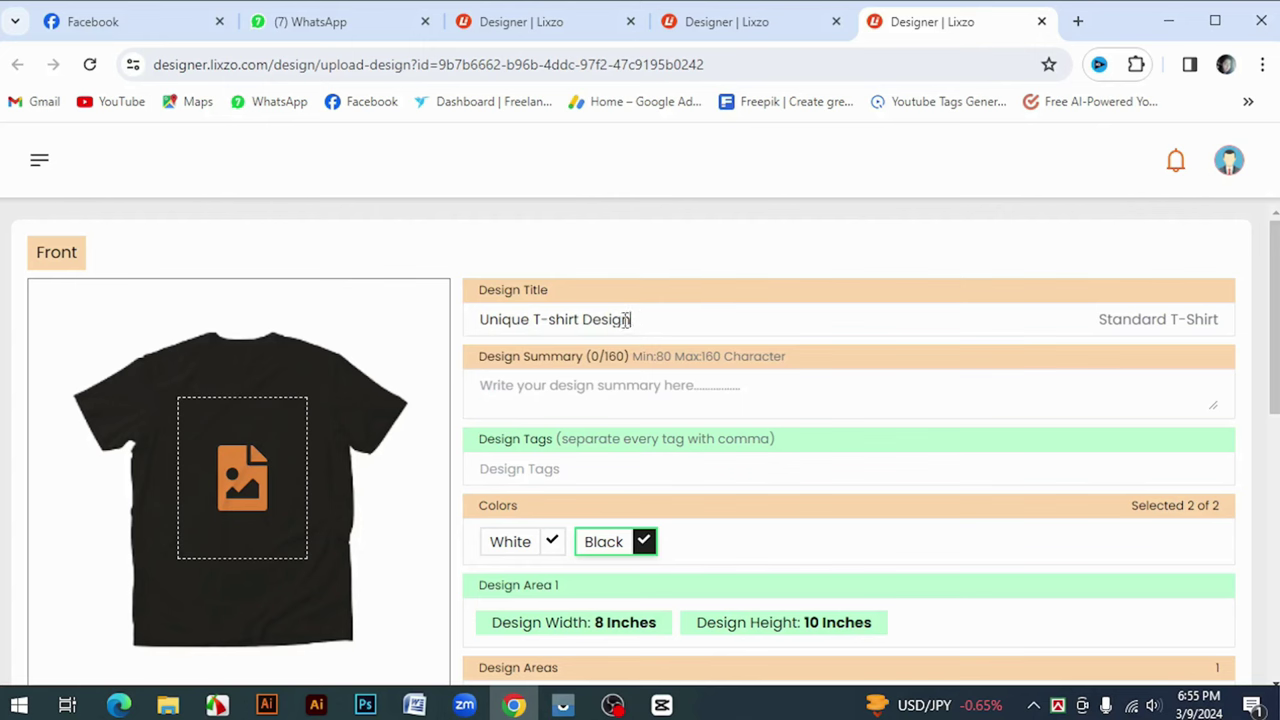
pyautogui.moveTo(622, 320); pyautogui.dragTo(460, 326)
pyautogui.click(646, 319)
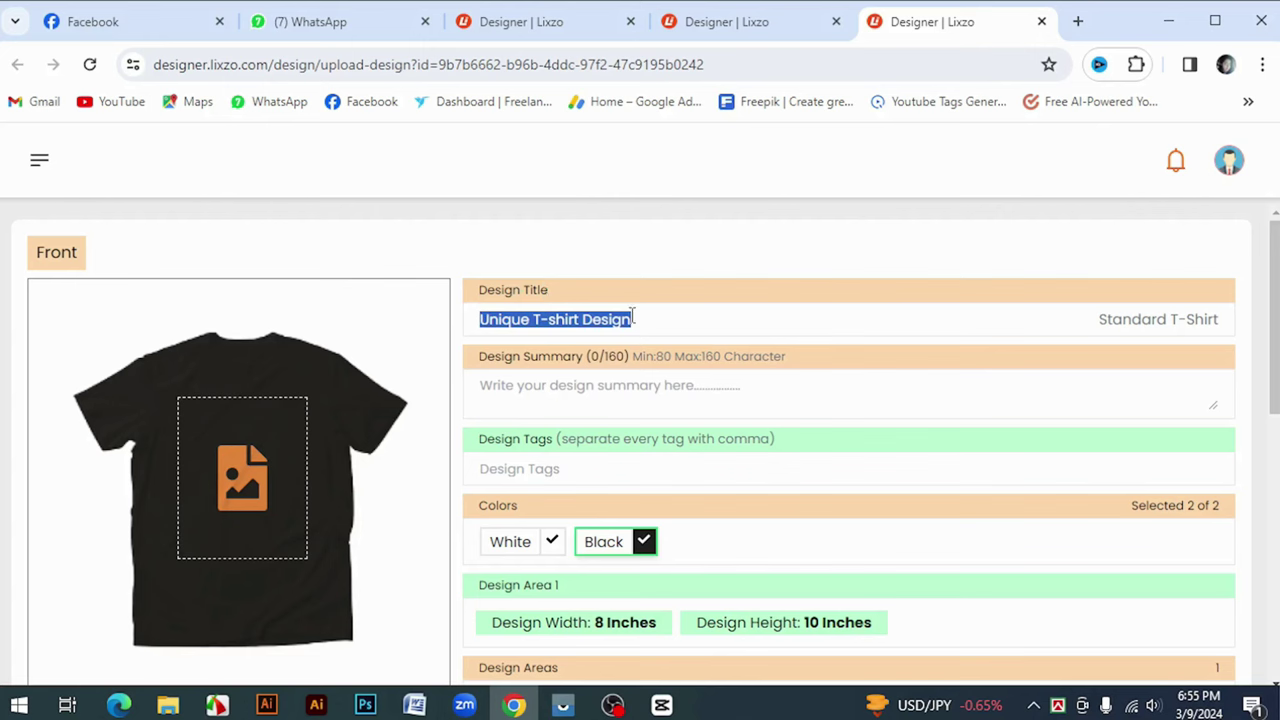
pyautogui.click(647, 320)
pyautogui.moveTo(646, 319); pyautogui.dragTo(474, 322)
pyautogui.moveTo(477, 356); pyautogui.dragTo(582, 356)
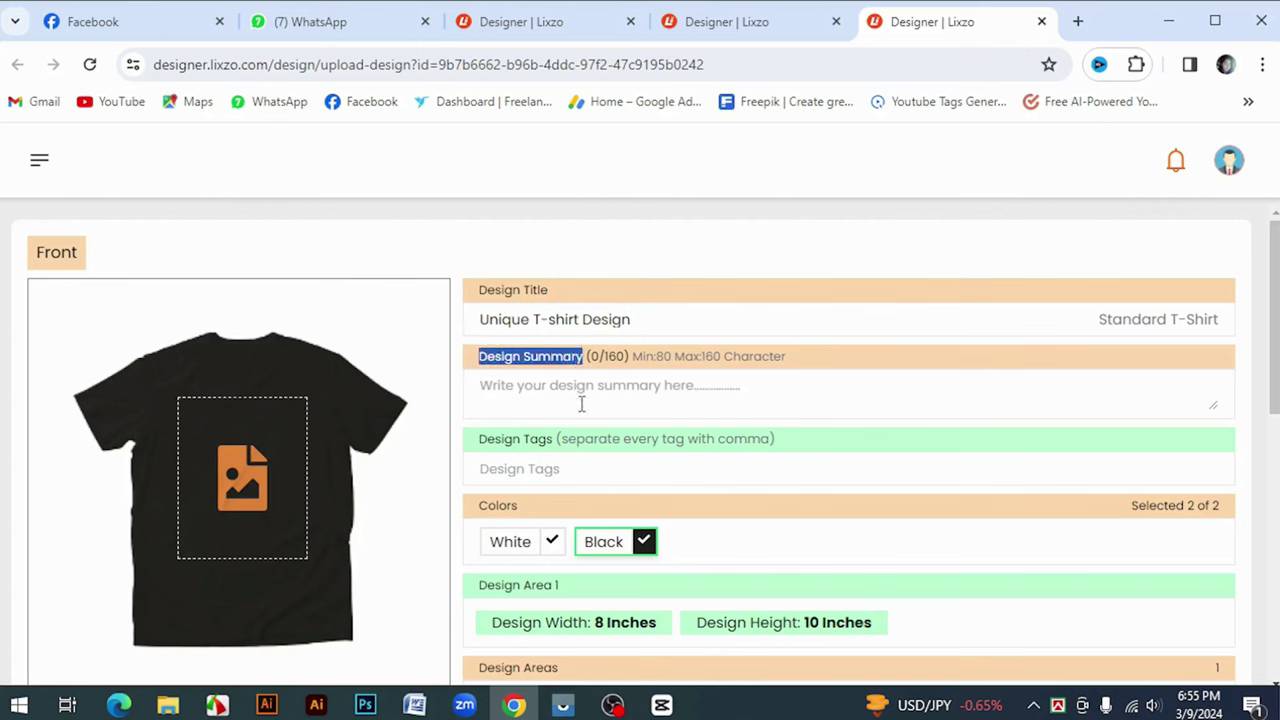
# Paste 'Unique T-shirt Design' into the Design Summary field.
pyautogui.click(582, 388)
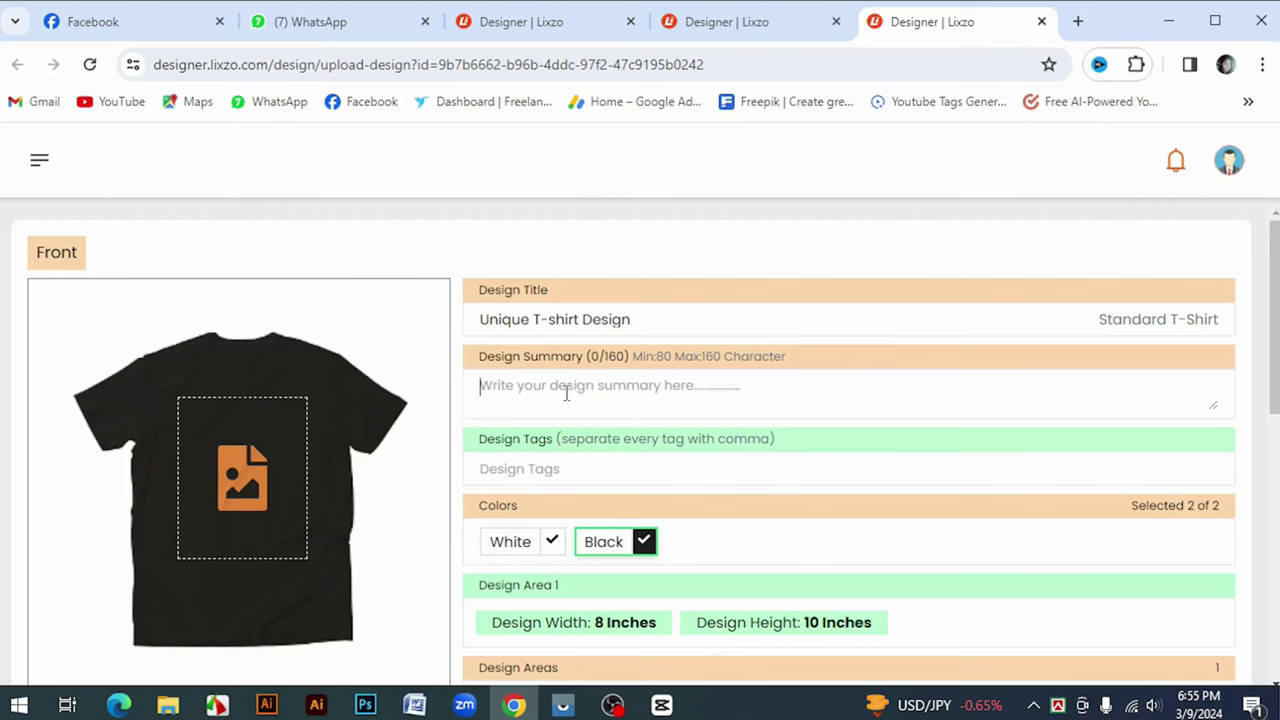
pyautogui.moveTo(629, 318); pyautogui.dragTo(445, 344)
pyautogui.hotkey('ctrl', 'c')
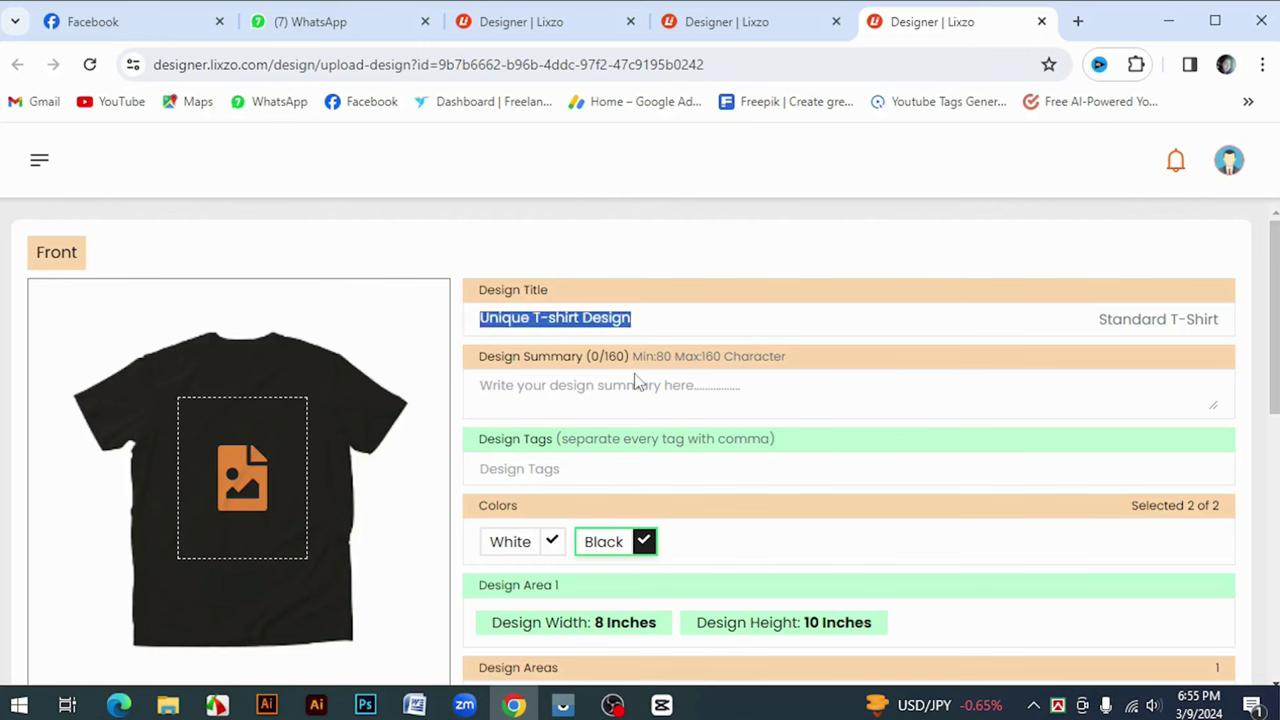
pyautogui.click(508, 390)
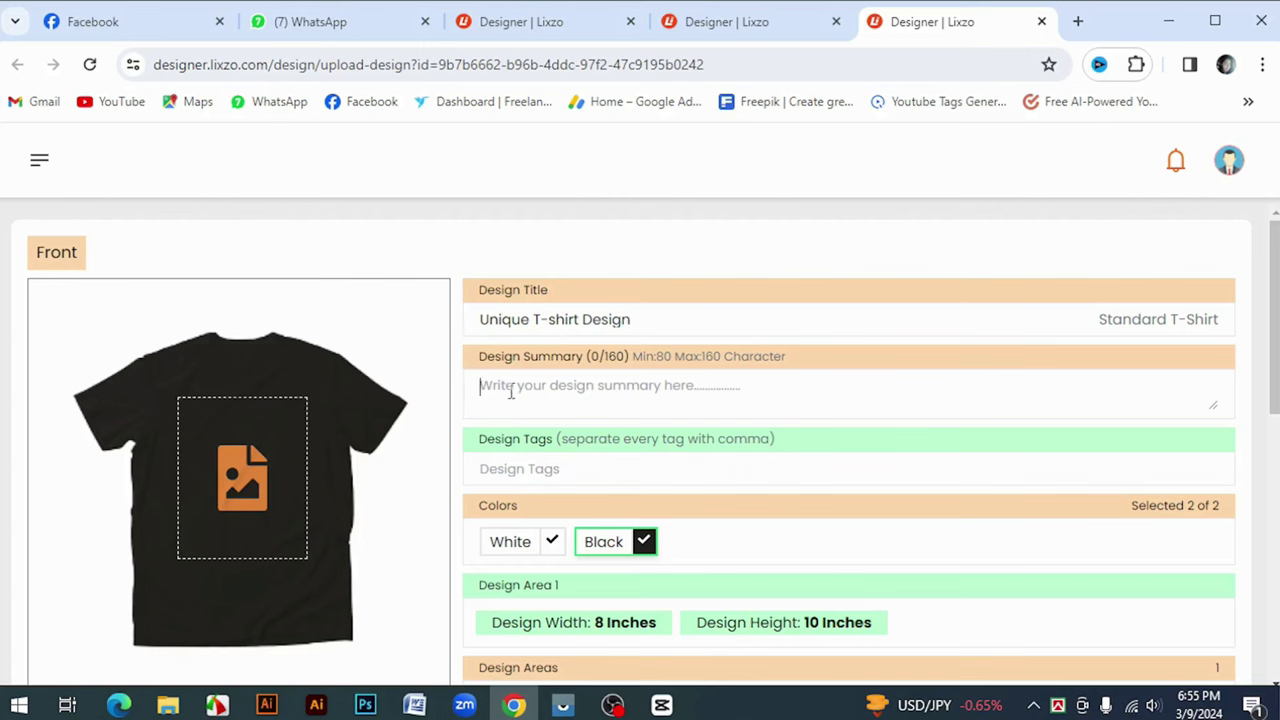
pyautogui.hotkey('ctrl', 'v')
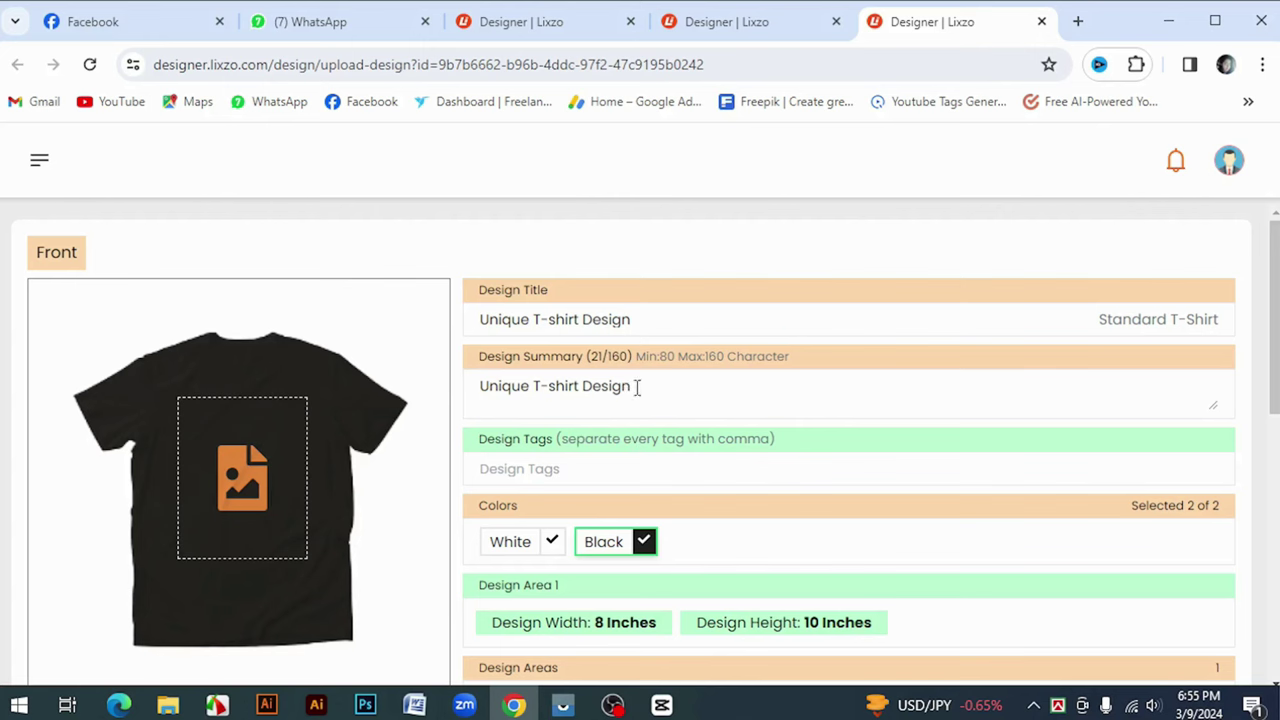
pyautogui.moveTo(634, 386); pyautogui.dragTo(516, 378)
pyautogui.moveTo(632, 386); pyautogui.dragTo(499, 392)
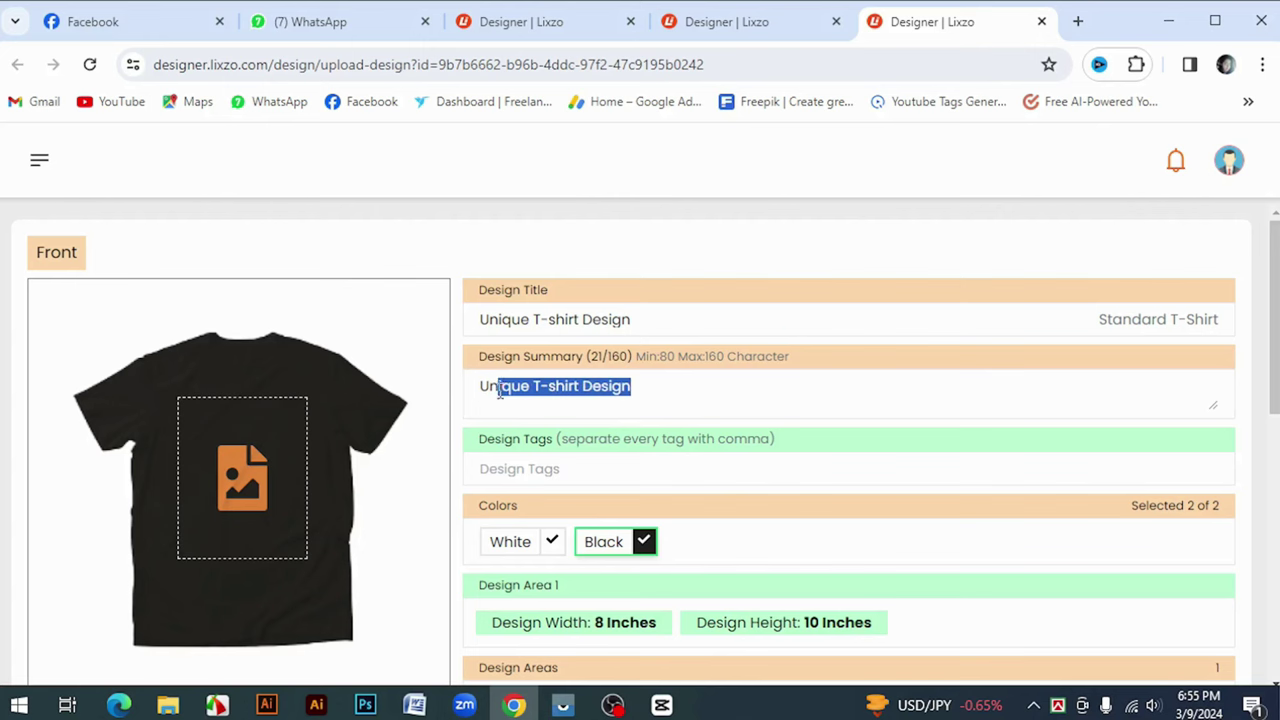
pyautogui.click(633, 387)
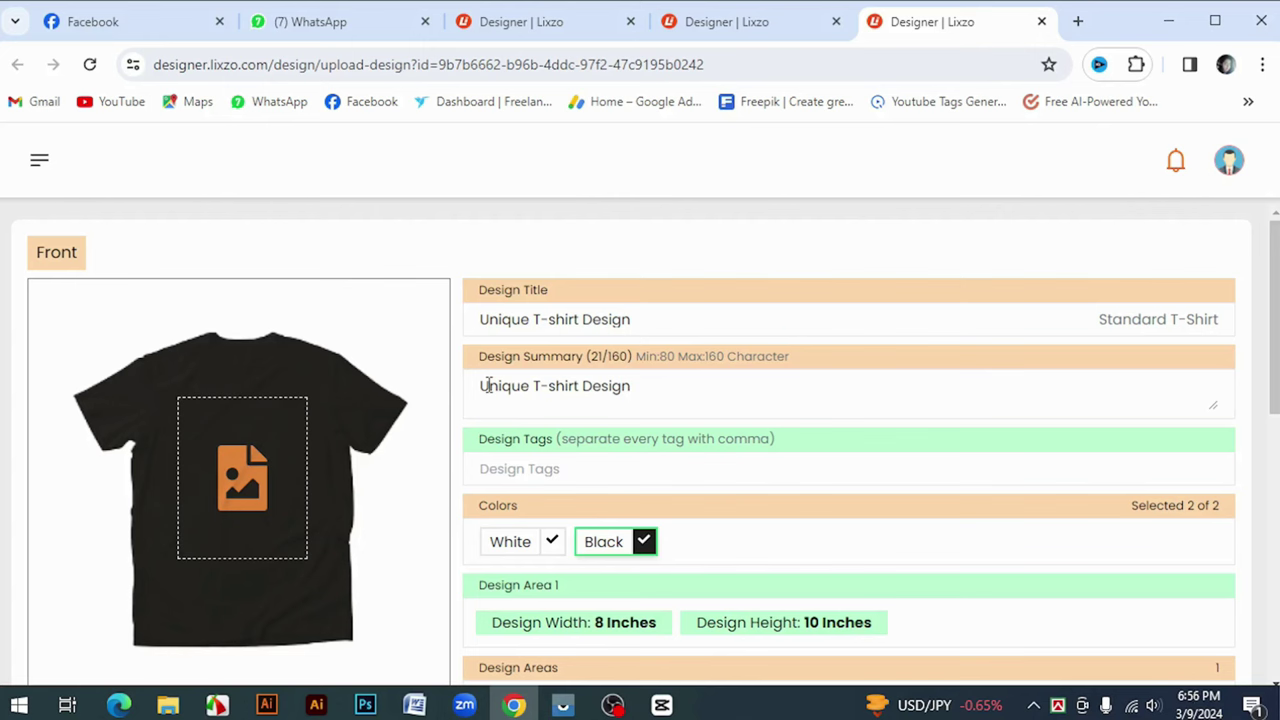
pyautogui.moveTo(481, 386); pyautogui.dragTo(628, 387)
pyautogui.click(636, 386)
pyautogui.scroll(-1, 674, 410)
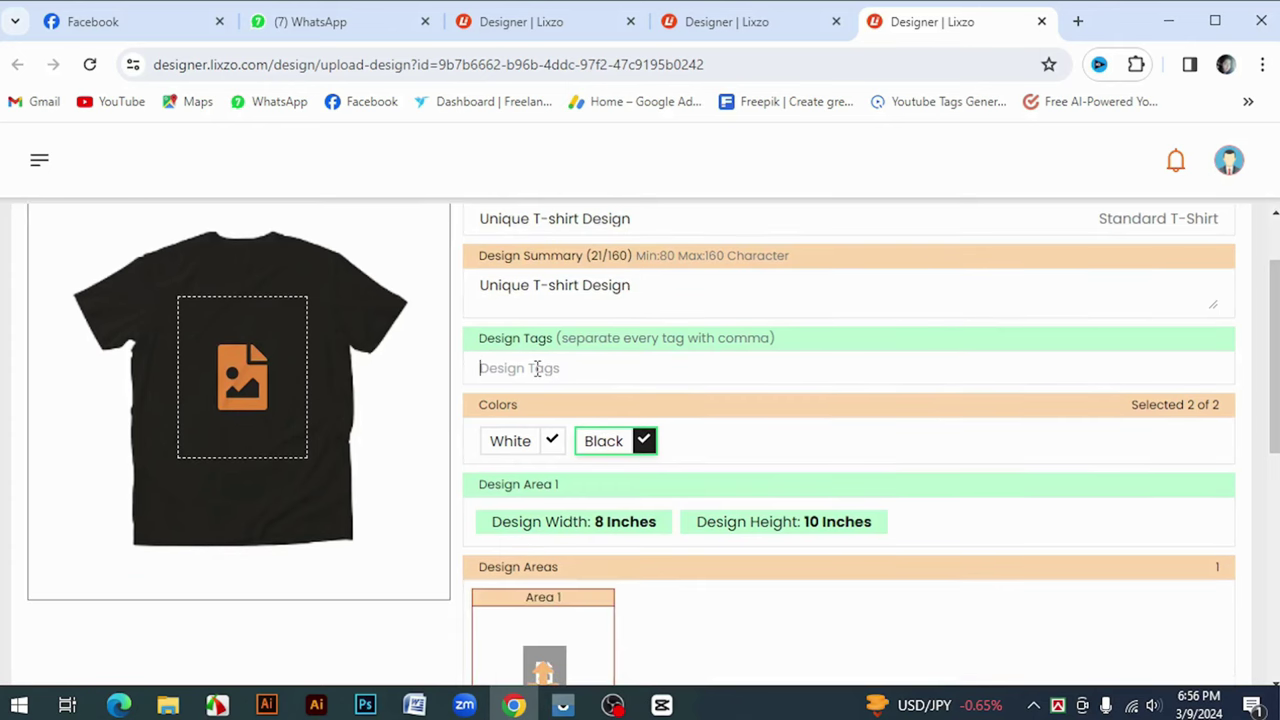
pyautogui.click(538, 368)
pyautogui.scroll(1, 537, 370)
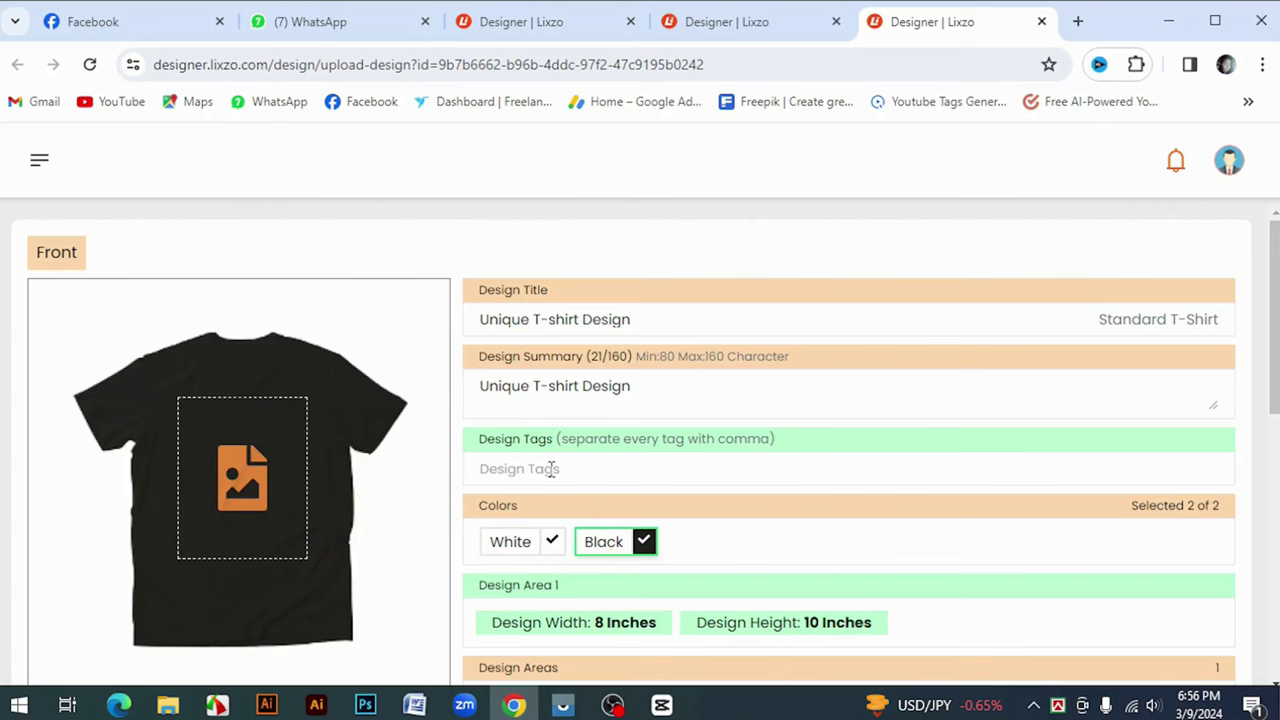
# Enter the tags 'Unique T-shirt design' and 'T-shirt design' in Design Tags.
pyautogui.write('Unique T-')
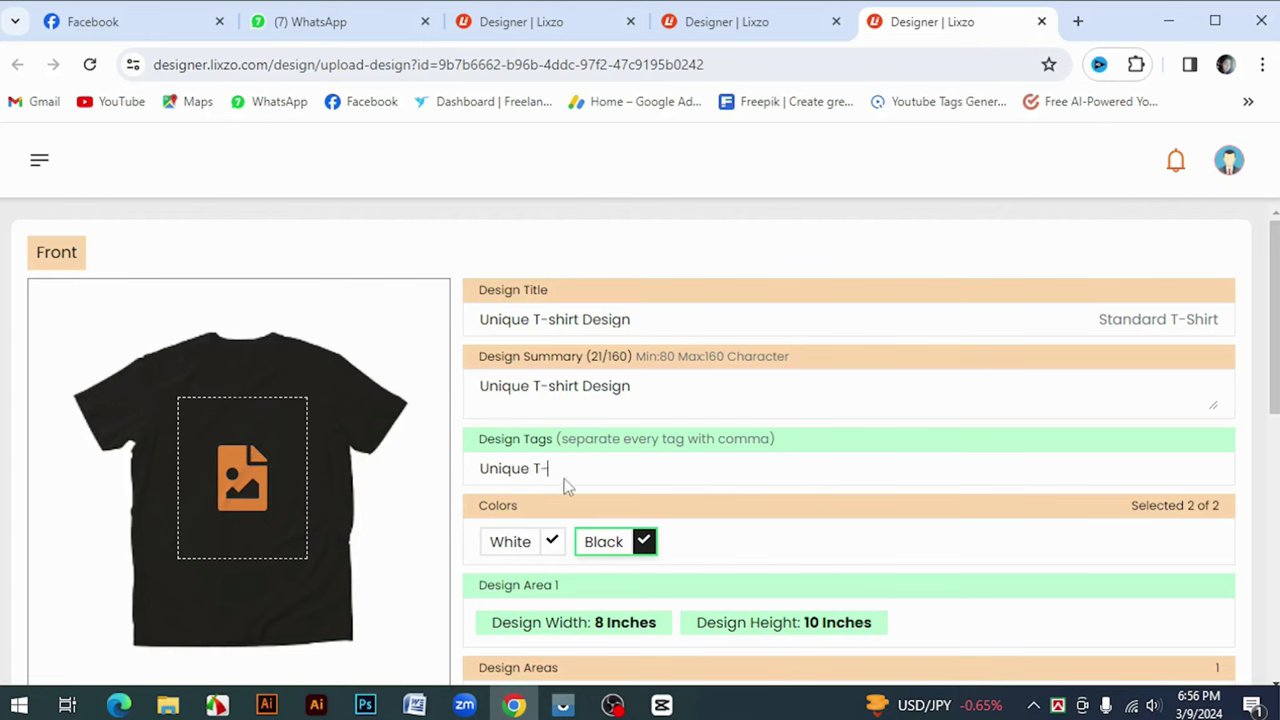
pyautogui.write('shirt design, ')
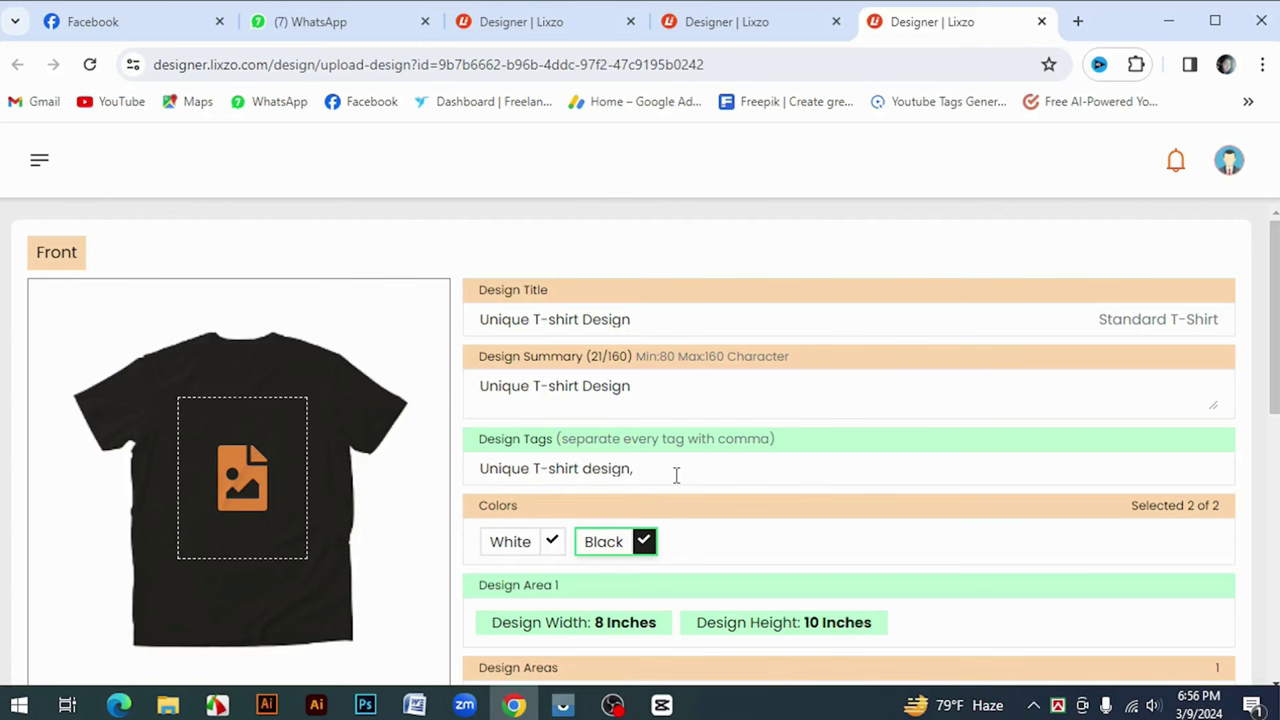
pyautogui.write('T-shirt design,')
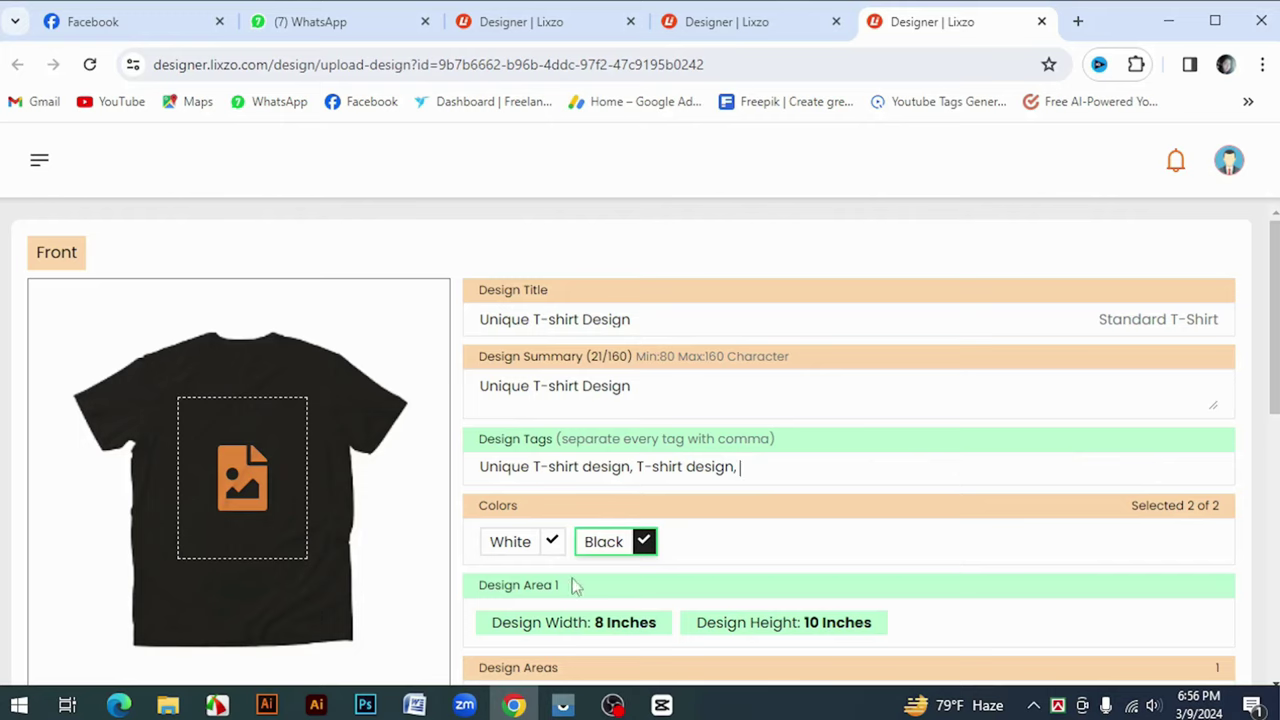
pyautogui.scroll(-1, 657, 545)
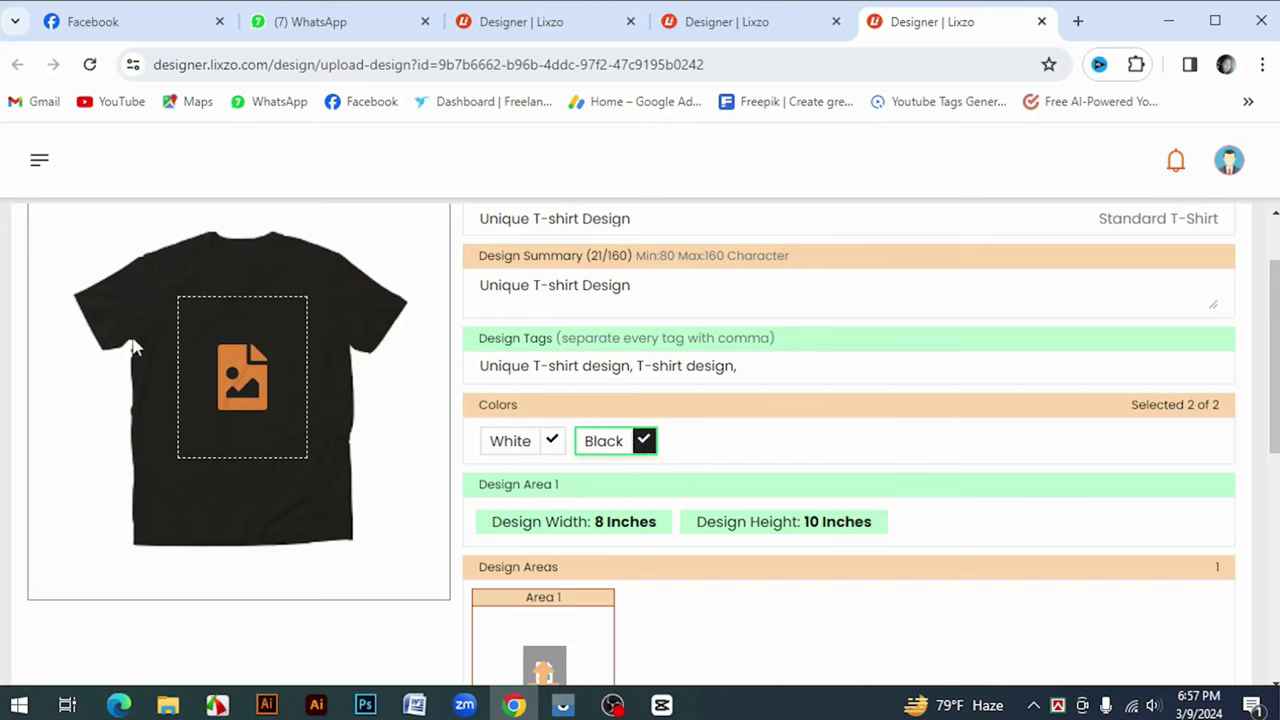
# Preview the T-shirt in white, then switch it back to black.
pyautogui.click(515, 450)
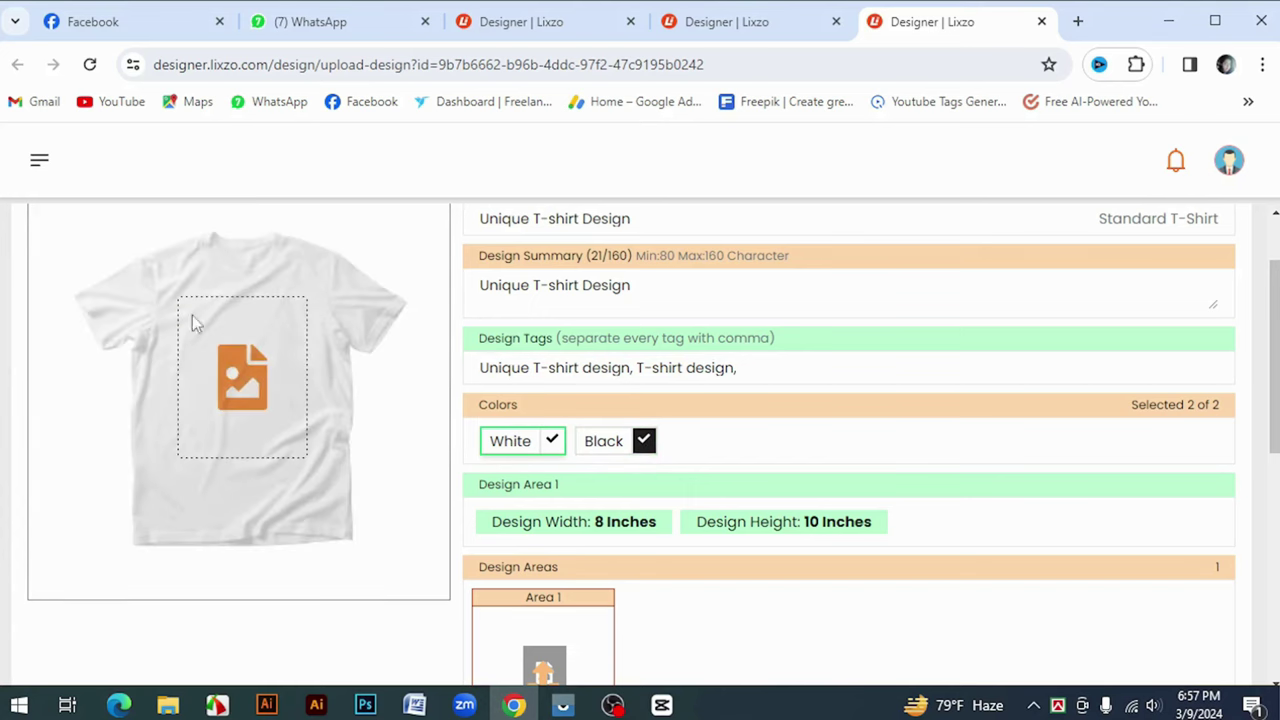
pyautogui.click(603, 450)
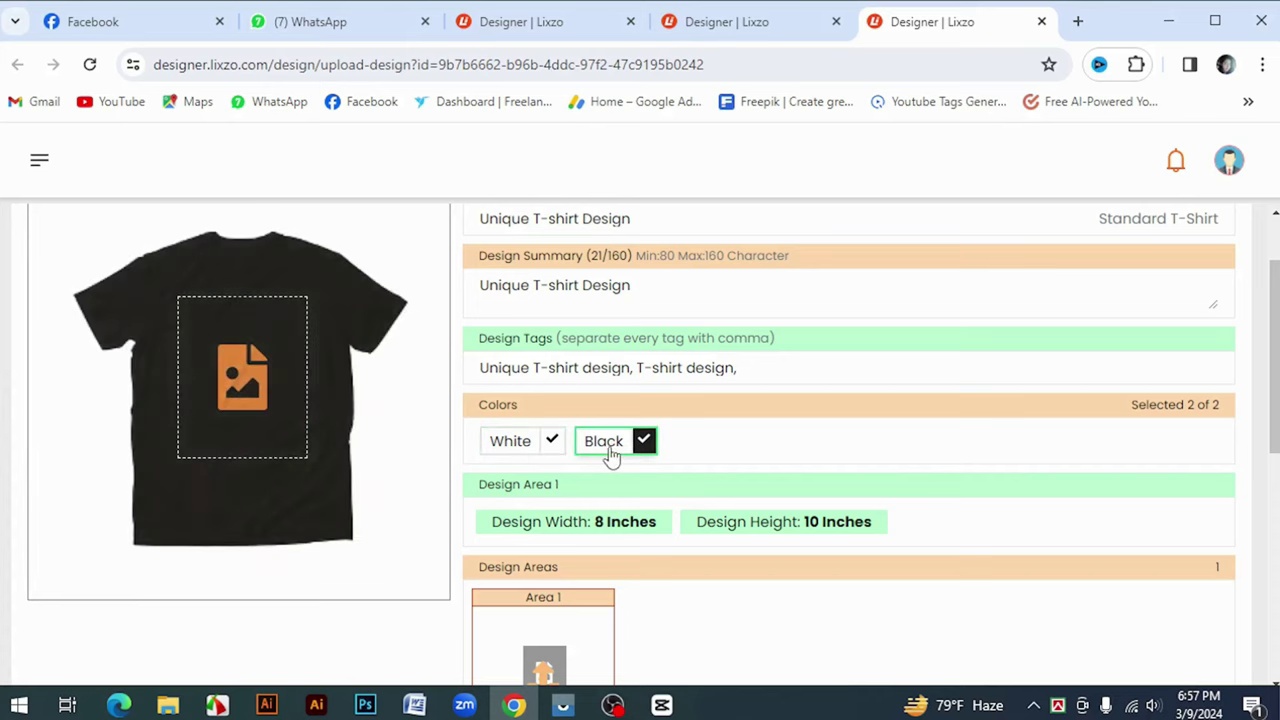
pyautogui.scroll(-2, 361, 537)
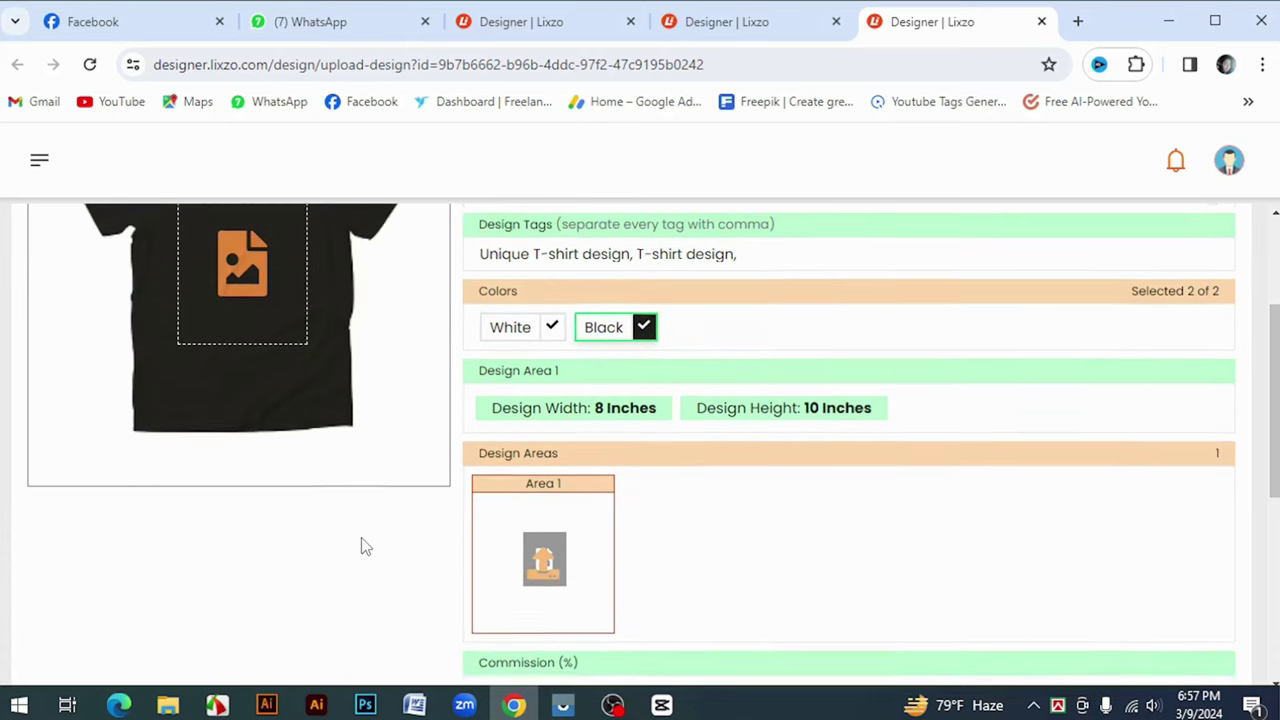
pyautogui.moveTo(598, 500)
pyautogui.scroll(1, 557, 500)
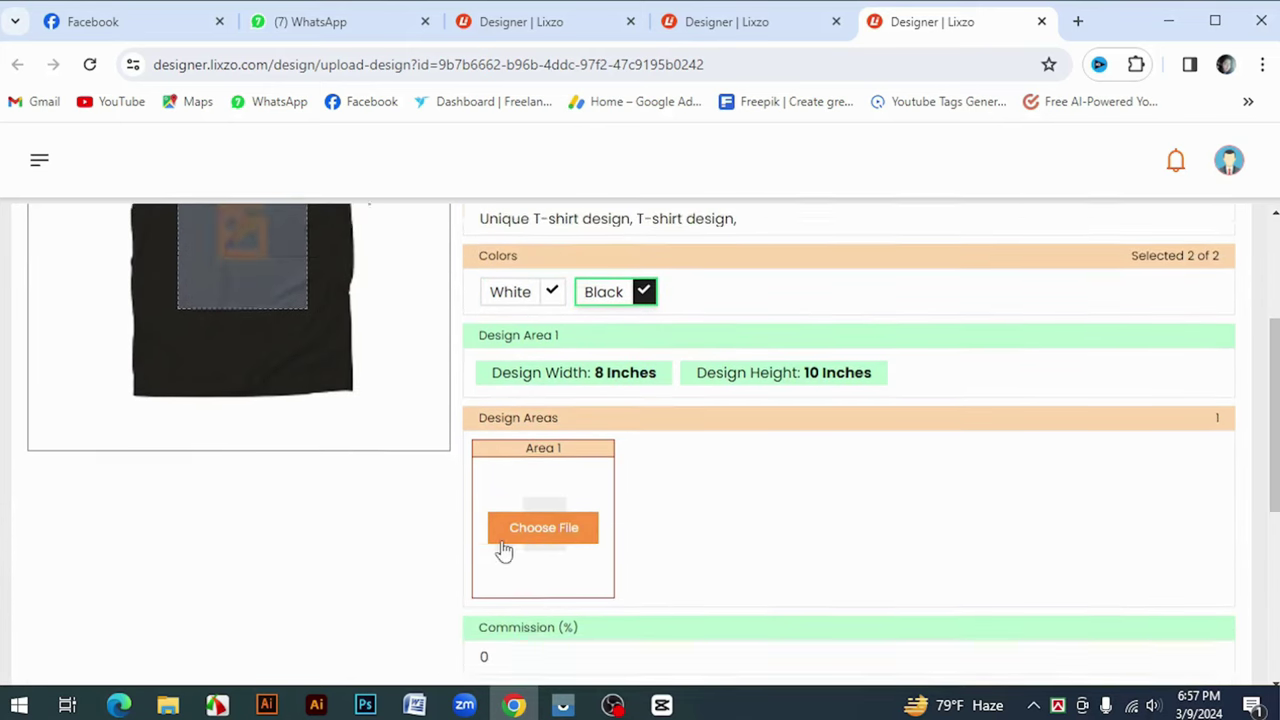
pyautogui.scroll(1, 555, 583)
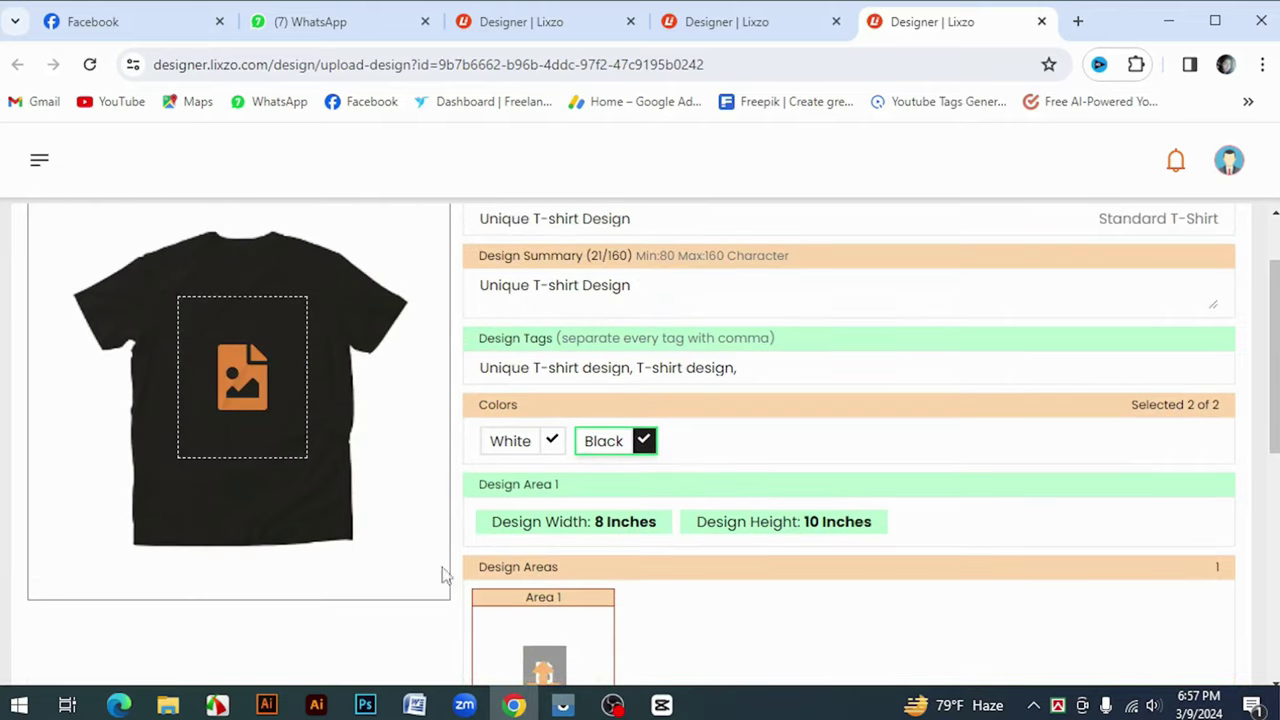
pyautogui.scroll(-1, 651, 617)
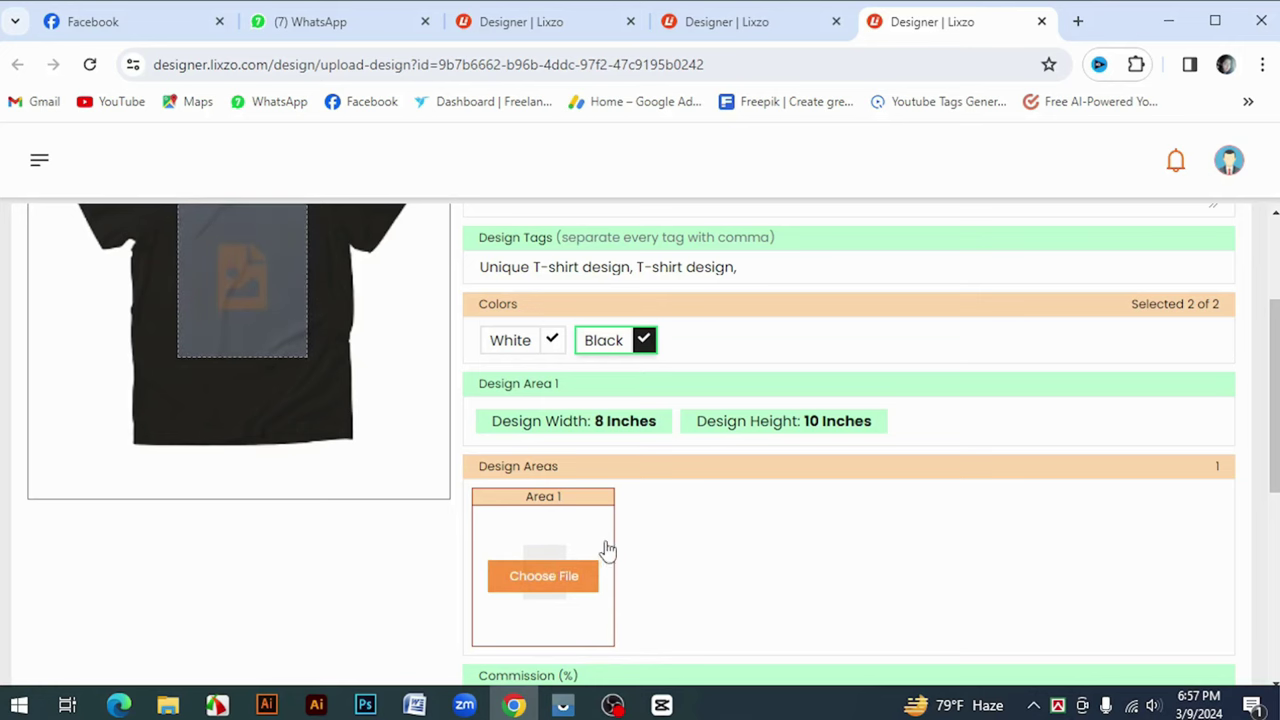
# Bring up the NB LOGO 2.ai document in Adobe Illustrator.
pyautogui.scroll(-1, 607, 591)
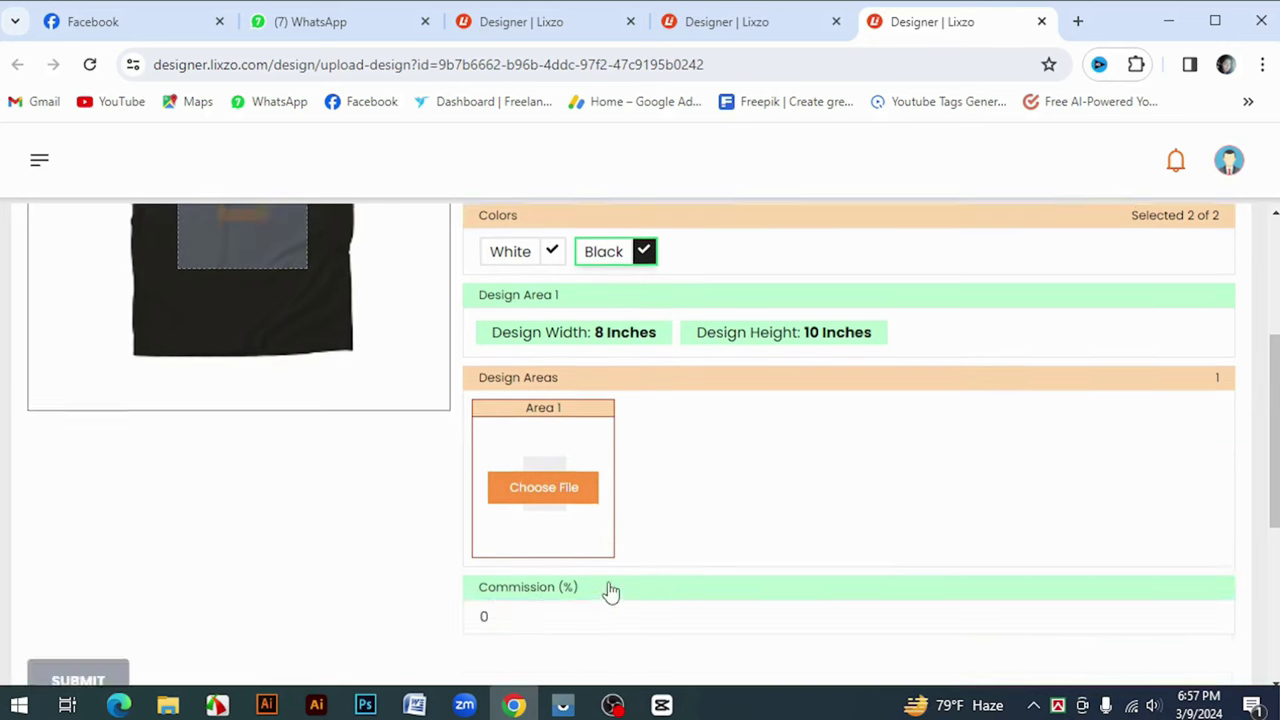
pyautogui.scroll(2, 608, 591)
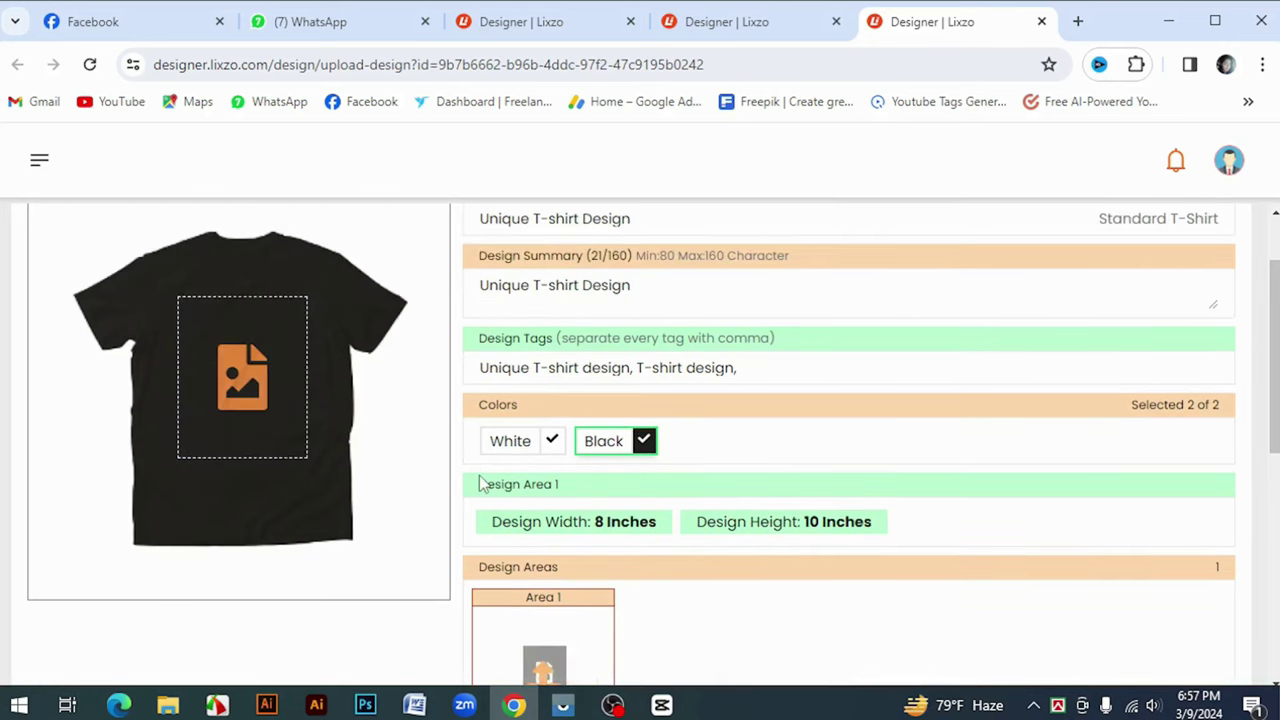
pyautogui.scroll(-1, 481, 482)
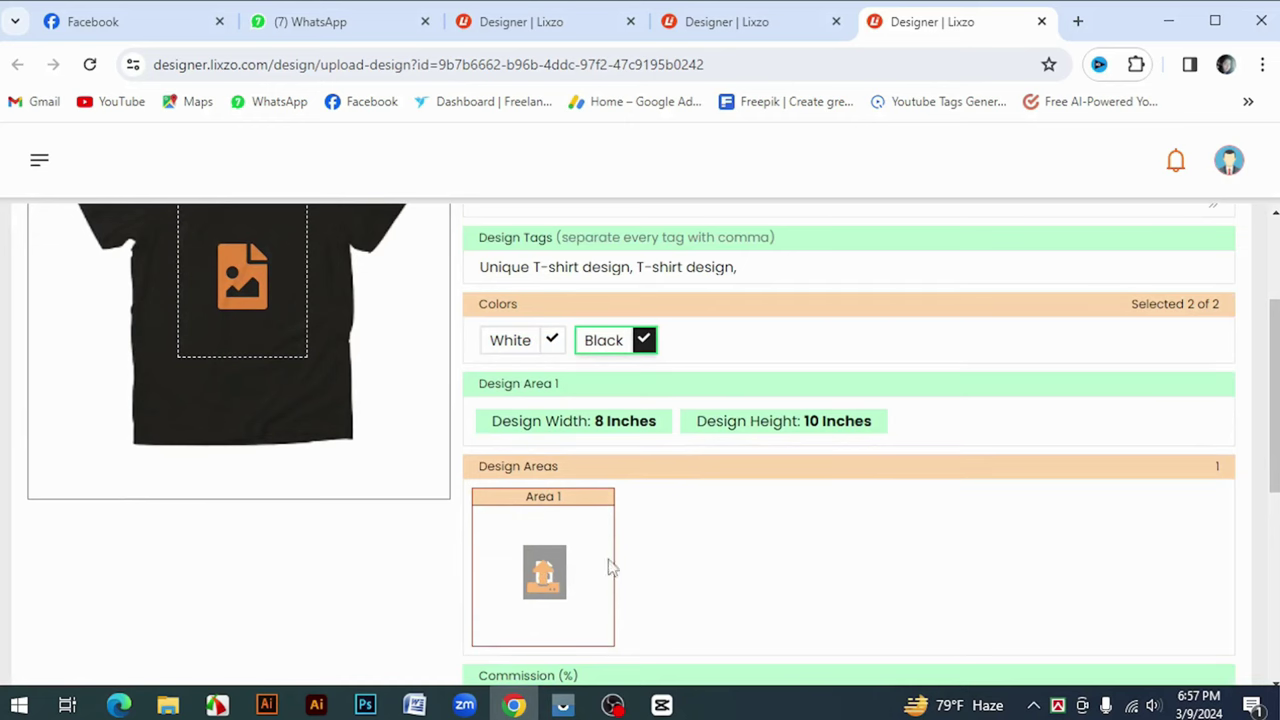
pyautogui.click(316, 705)
pyautogui.moveTo(357, 200); pyautogui.dragTo(846, 593)
# Select all parts of the NB logo, then clear the selection again.
pyautogui.scroll(-1, 840, 400)
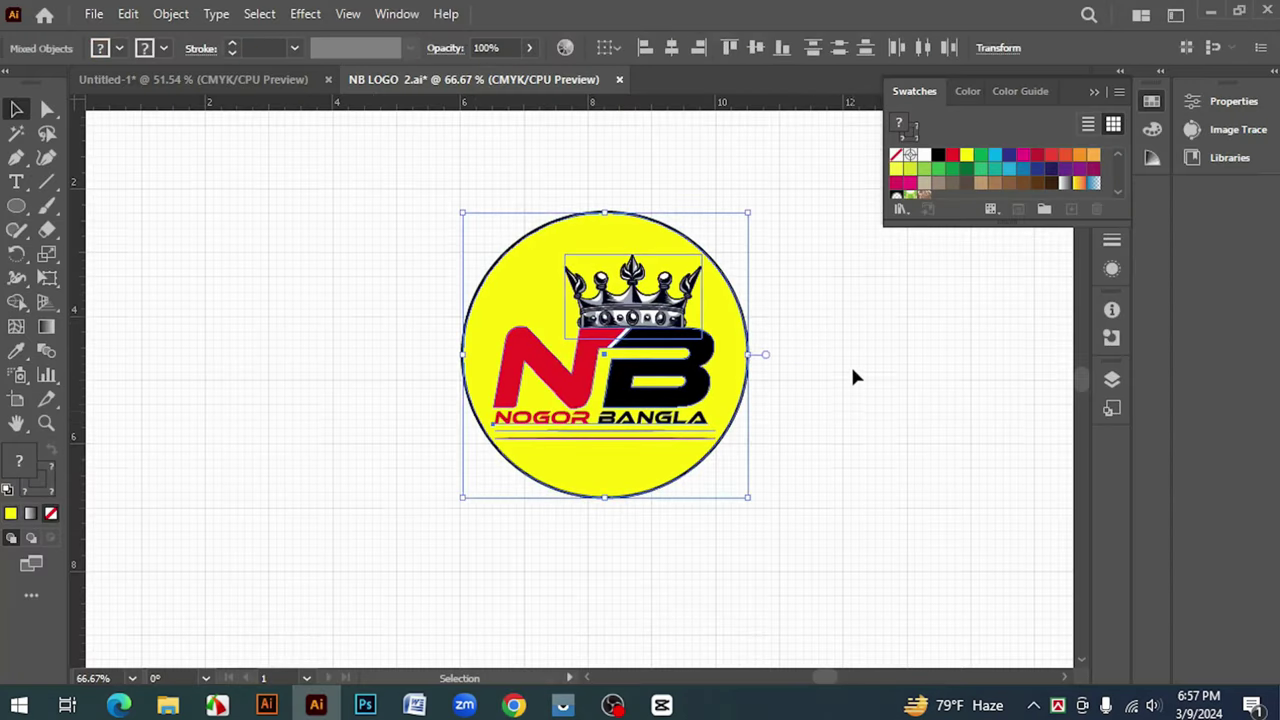
pyautogui.click(838, 302)
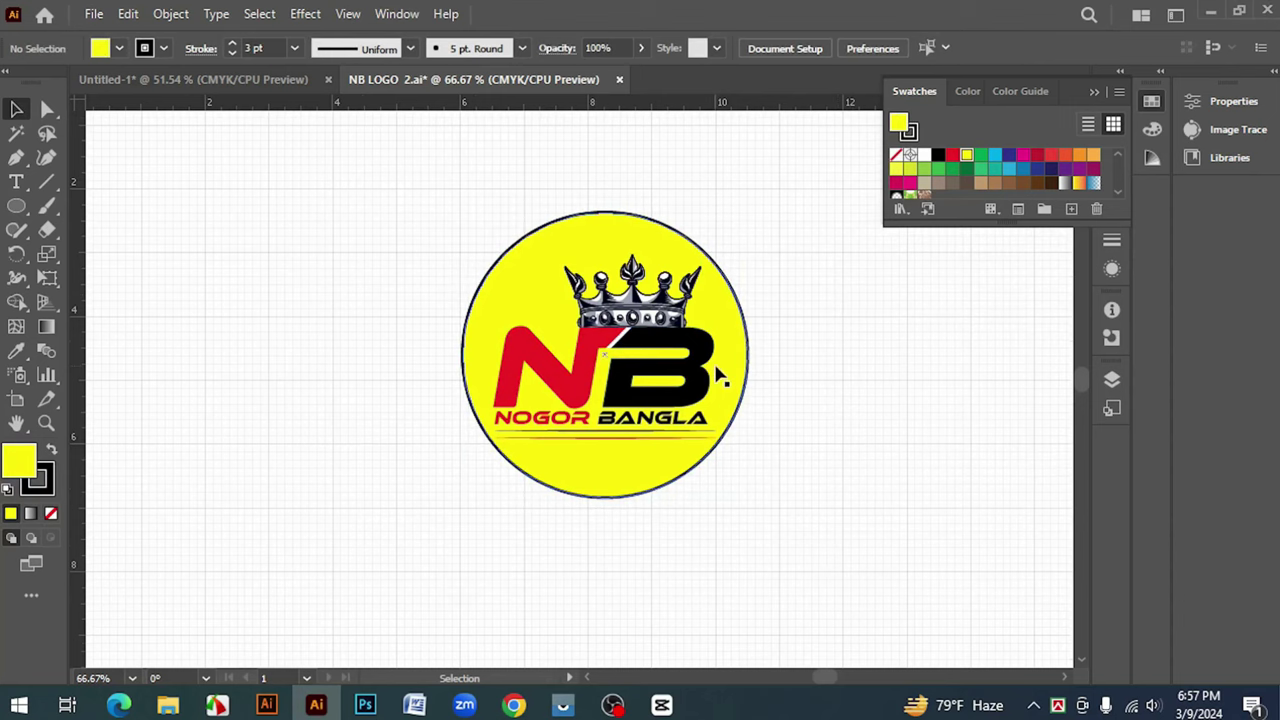
pyautogui.moveTo(507, 186); pyautogui.dragTo(722, 534)
pyautogui.click(815, 362)
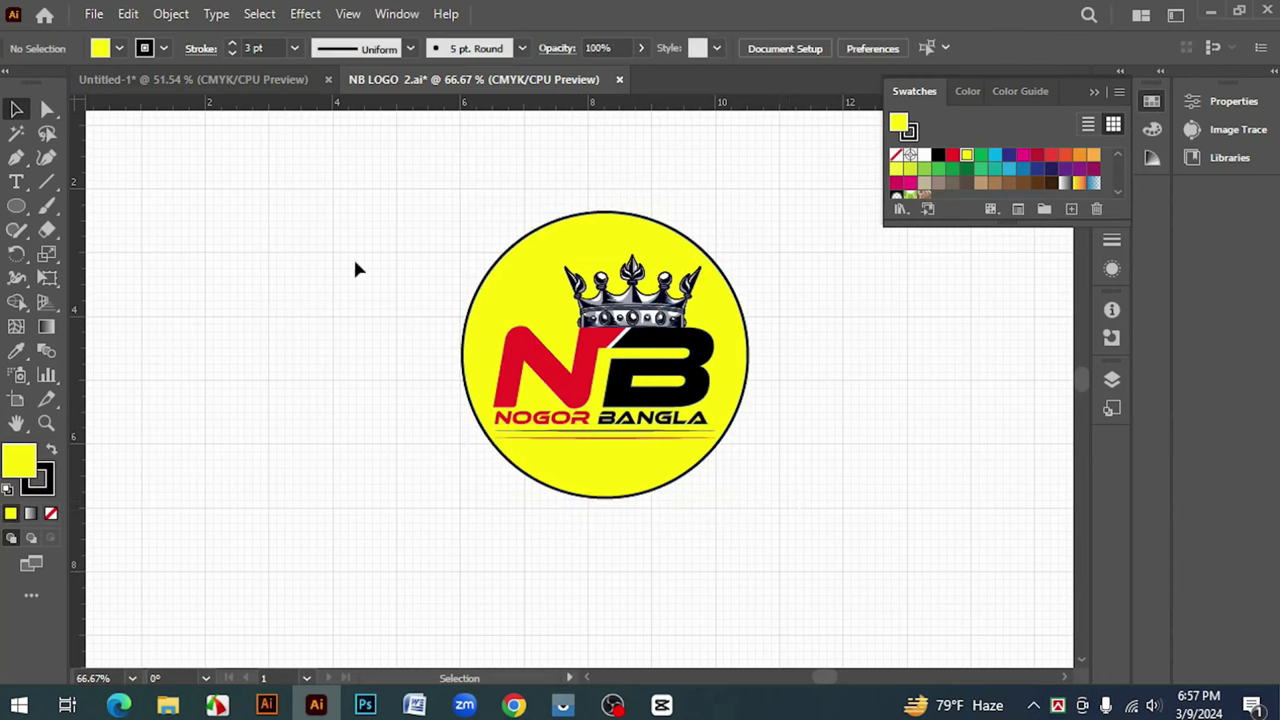
# Set up Export As with PNG format and the file name NB LOGO 2.
pyautogui.click(90, 14)
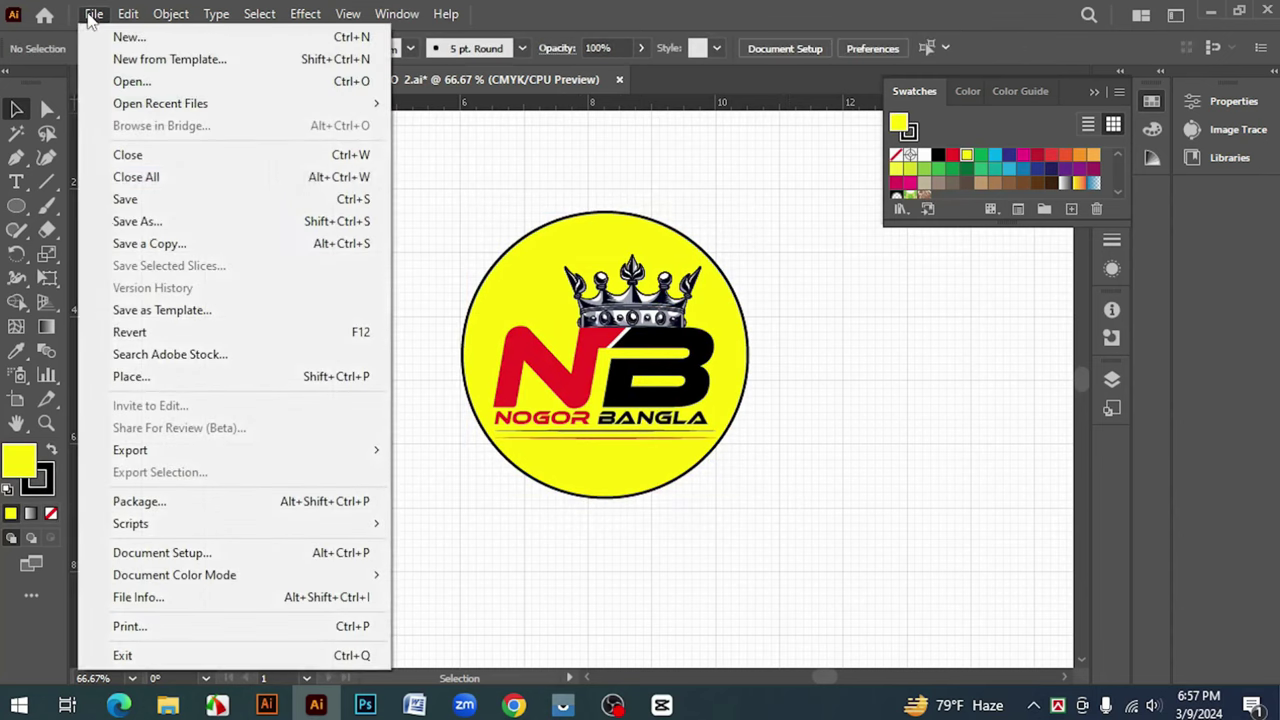
pyautogui.moveTo(142, 462)
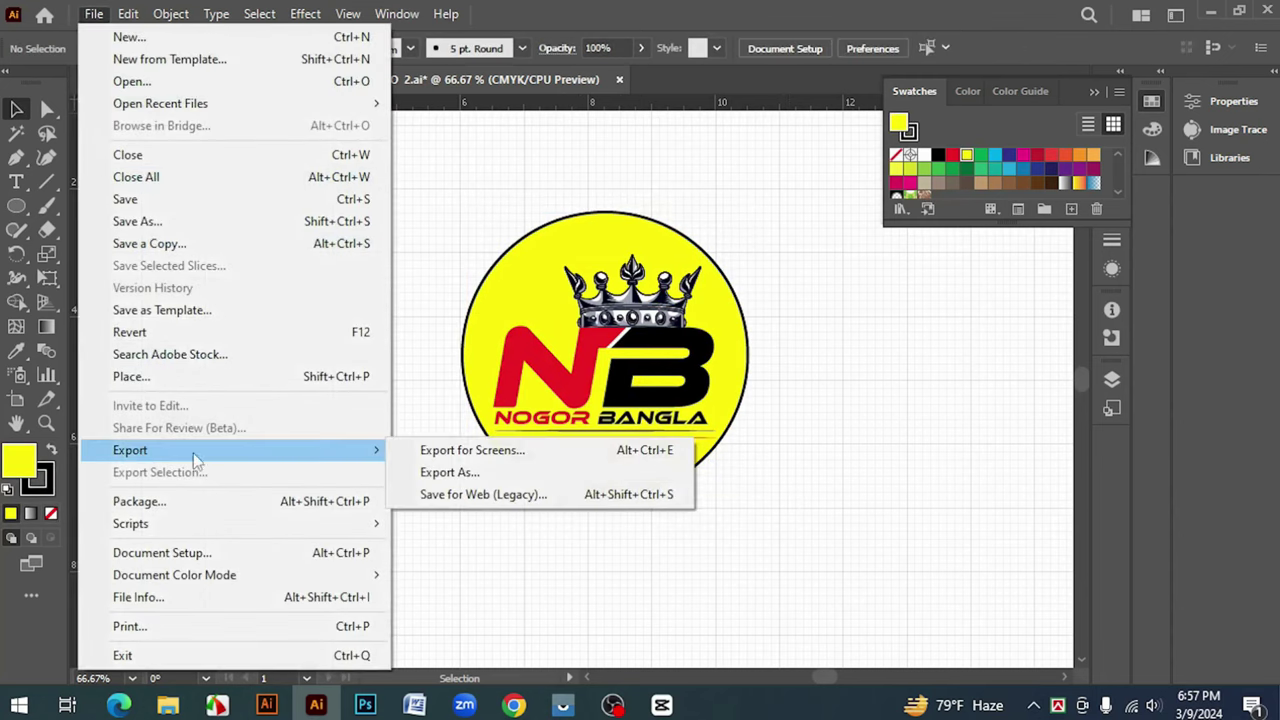
pyautogui.click(462, 476)
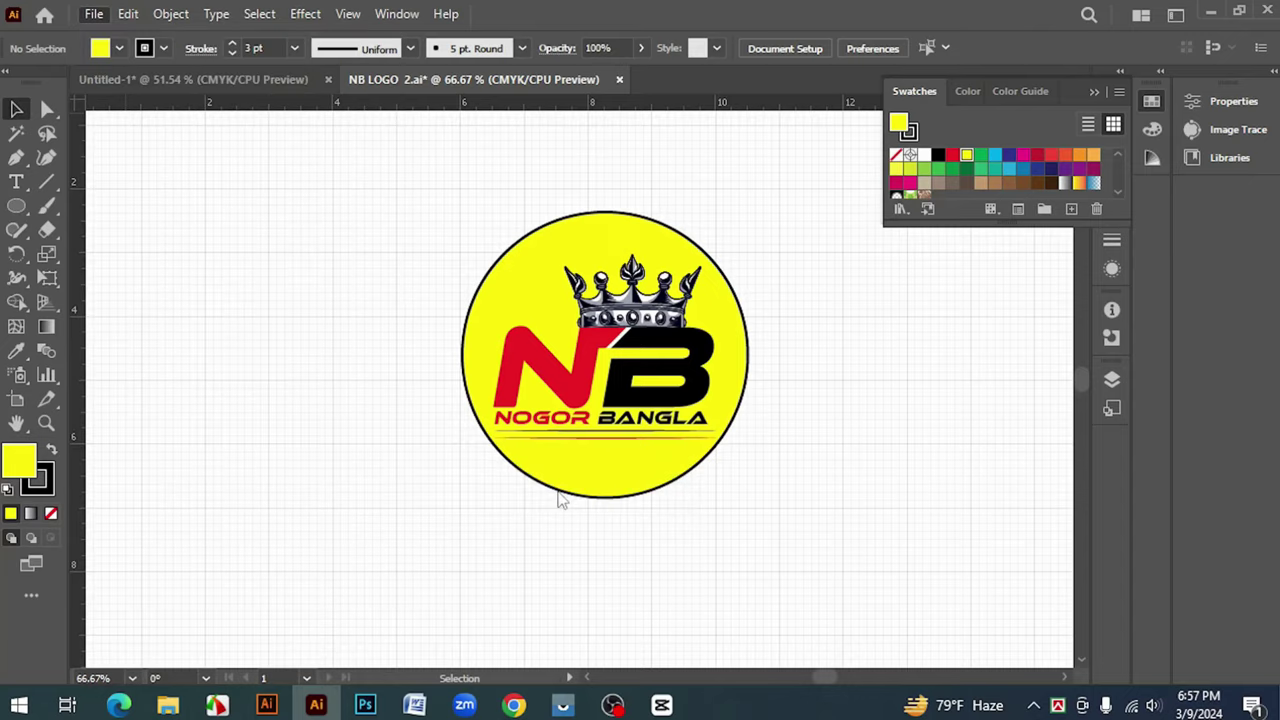
pyautogui.click(218, 511)
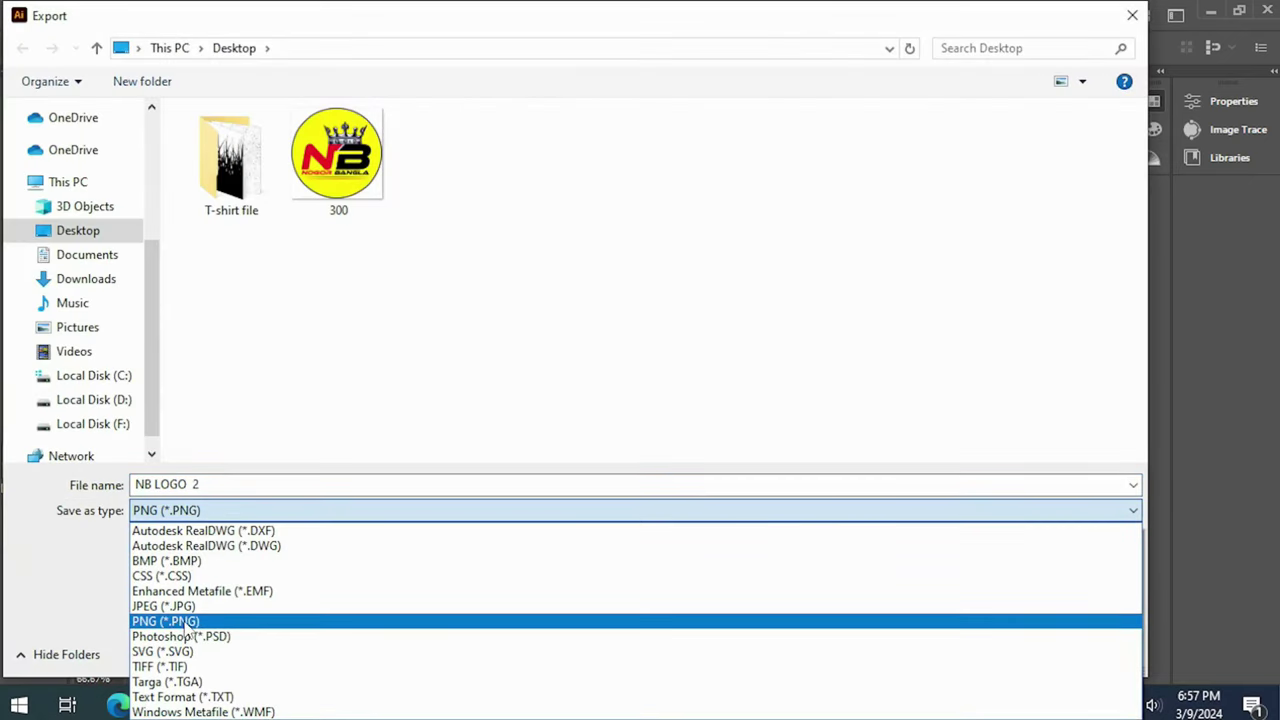
pyautogui.click(165, 621)
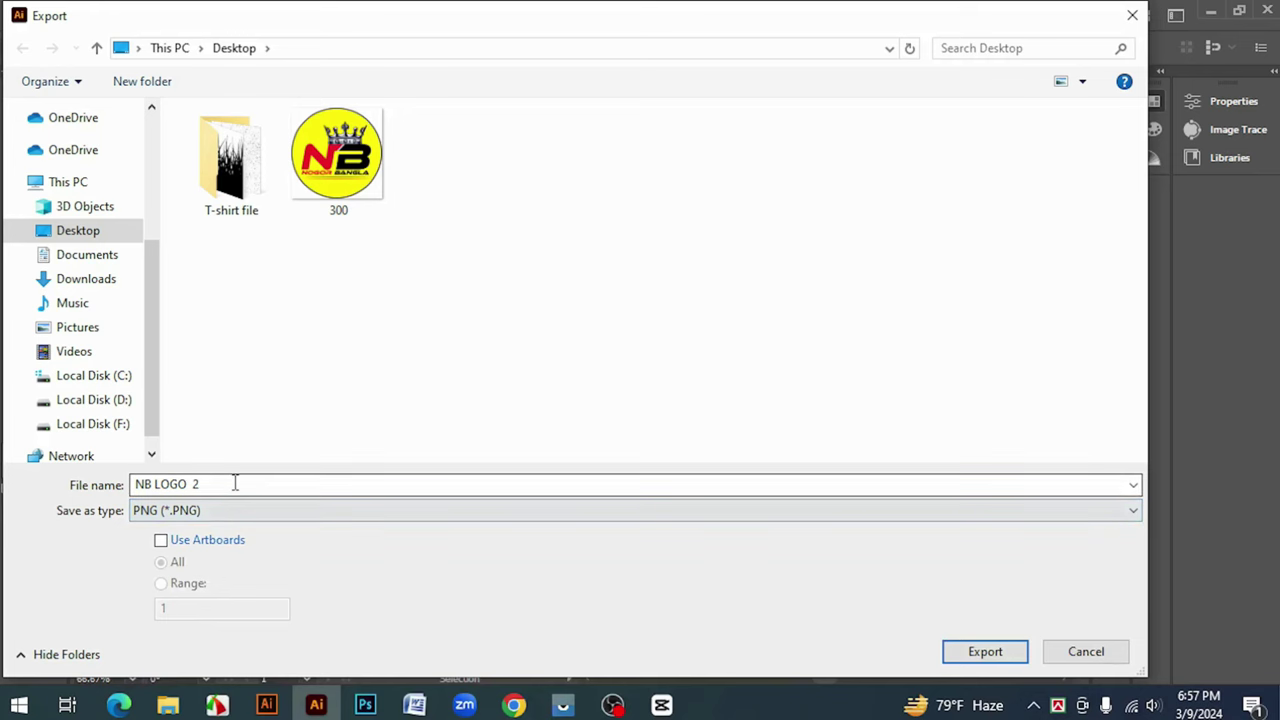
pyautogui.doubleClick(235, 483)
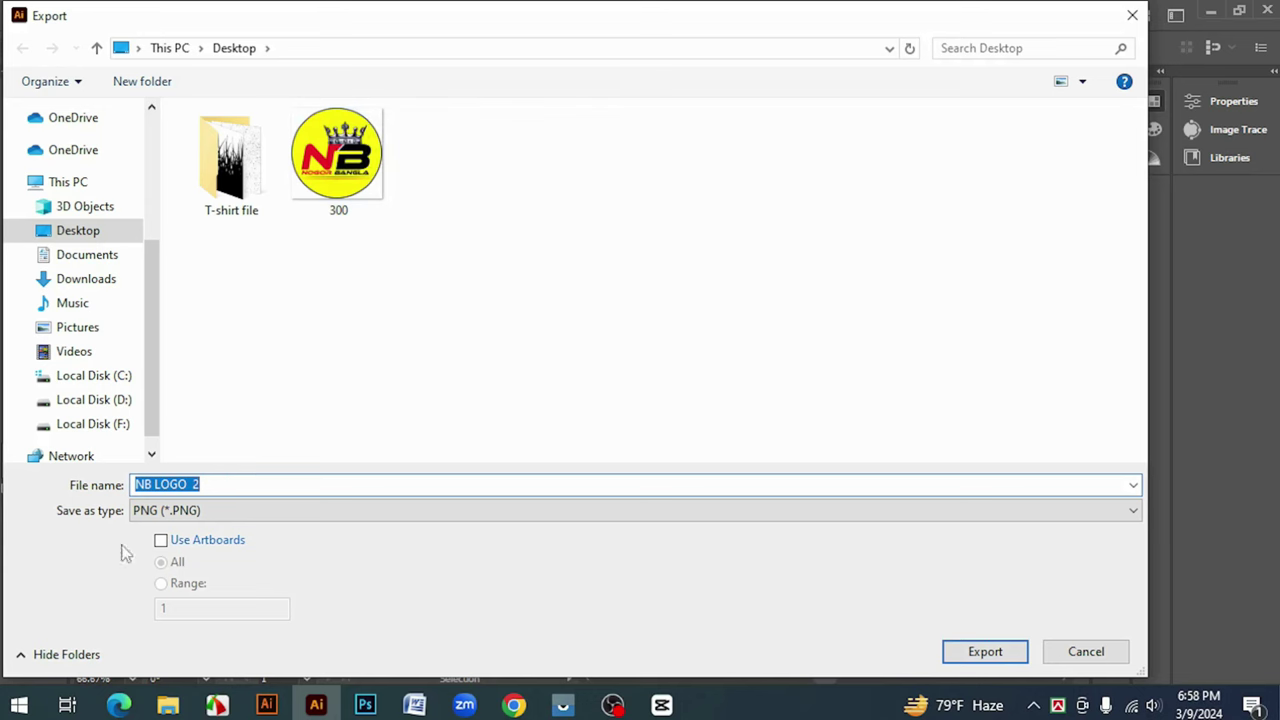
pyautogui.click(224, 510)
pyautogui.click(210, 619)
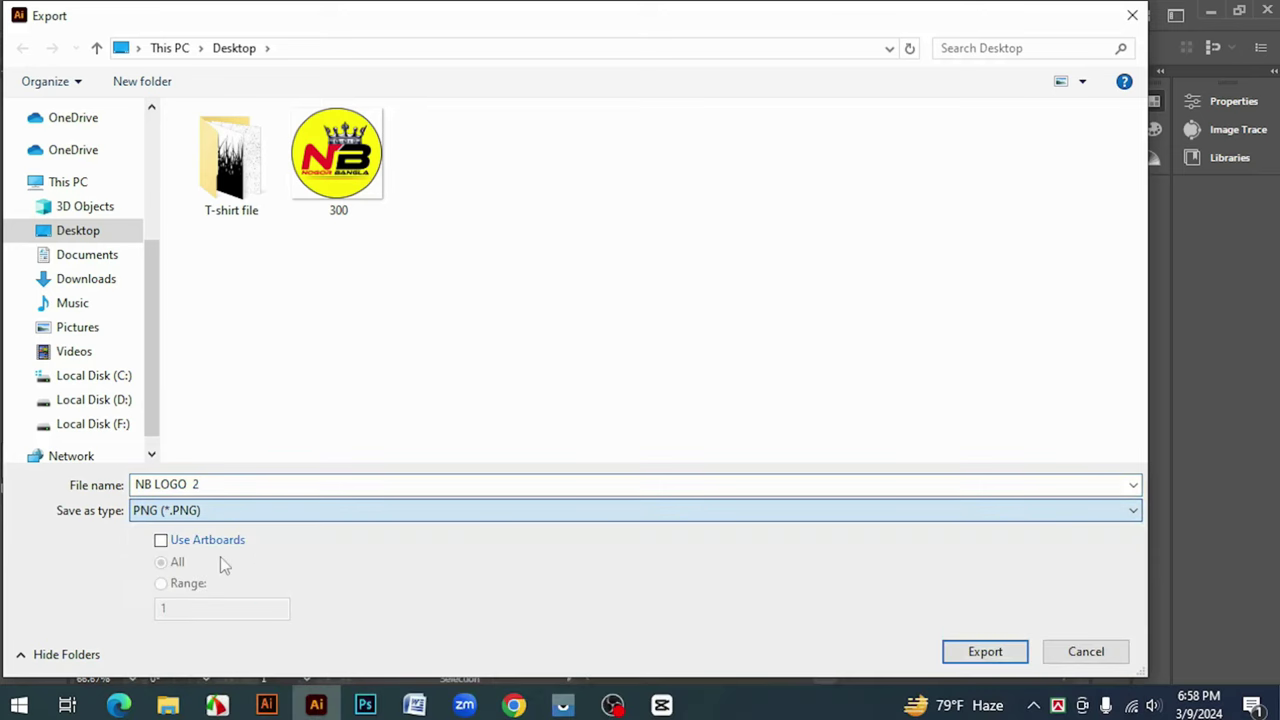
pyautogui.click(213, 484)
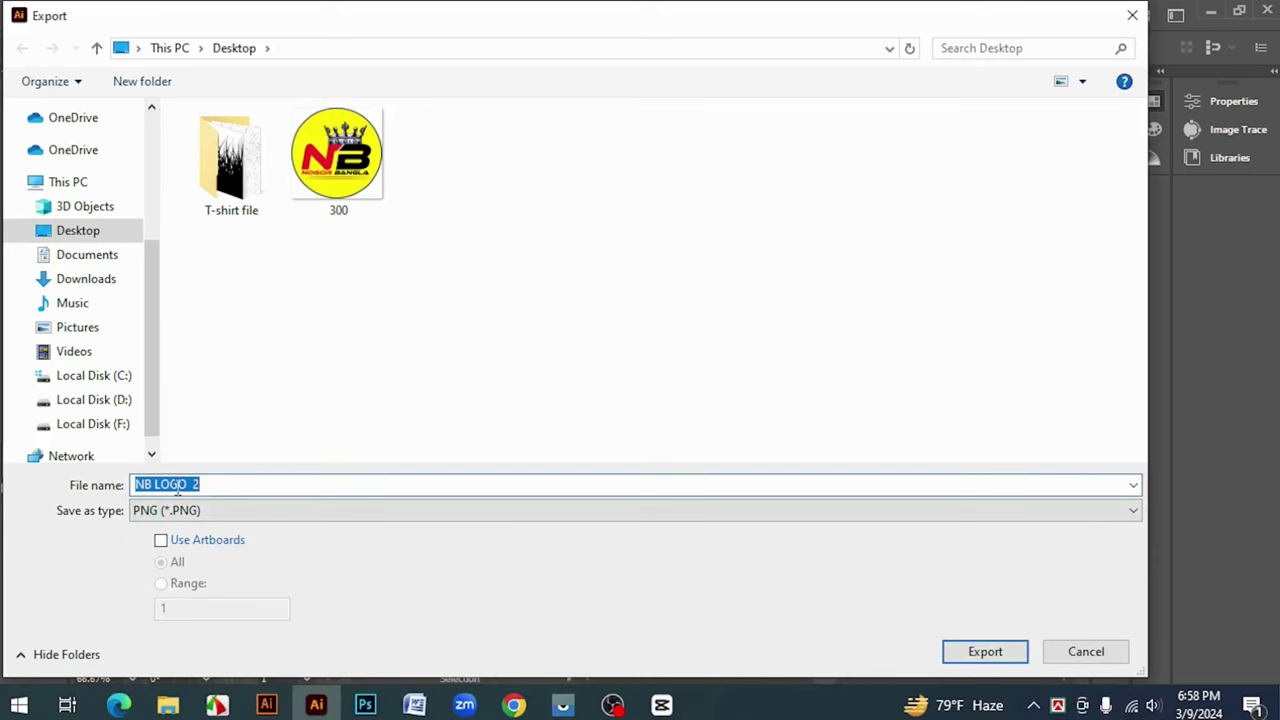
# Export the PNG at High (300 ppi) resolution with a transparent background.
pyautogui.click(985, 651)
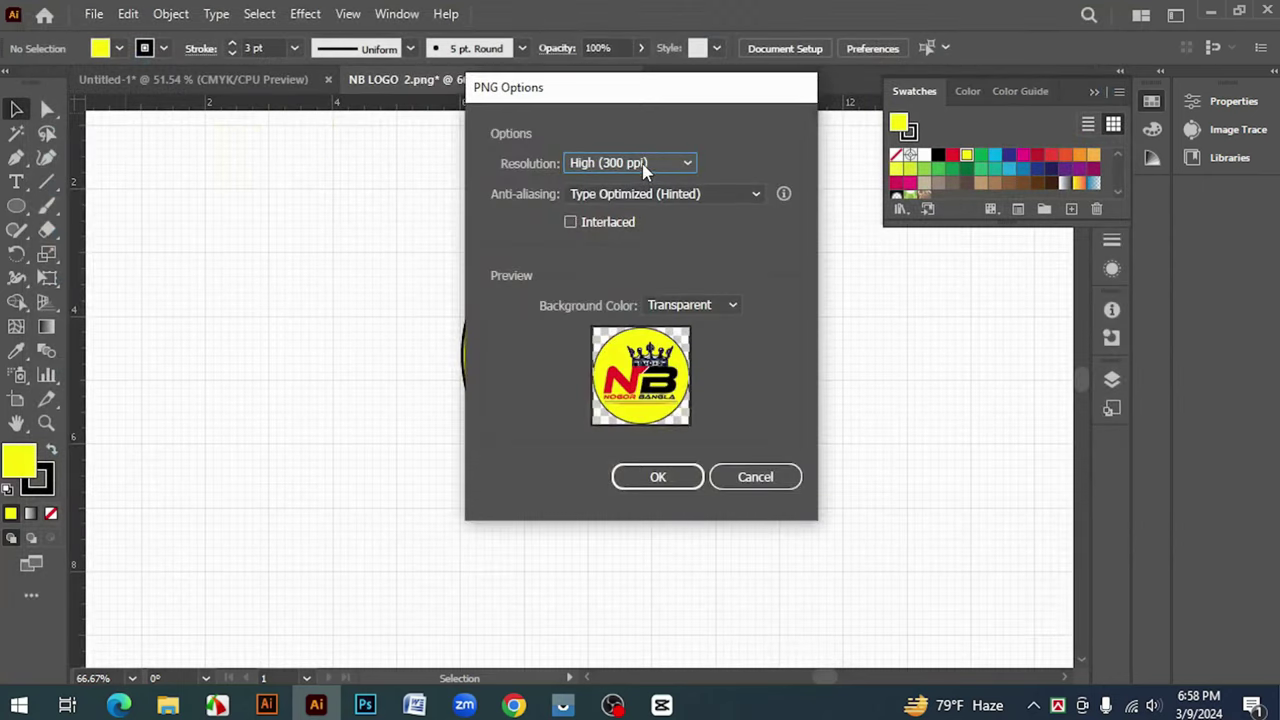
pyautogui.click(643, 170)
pyautogui.click(622, 294)
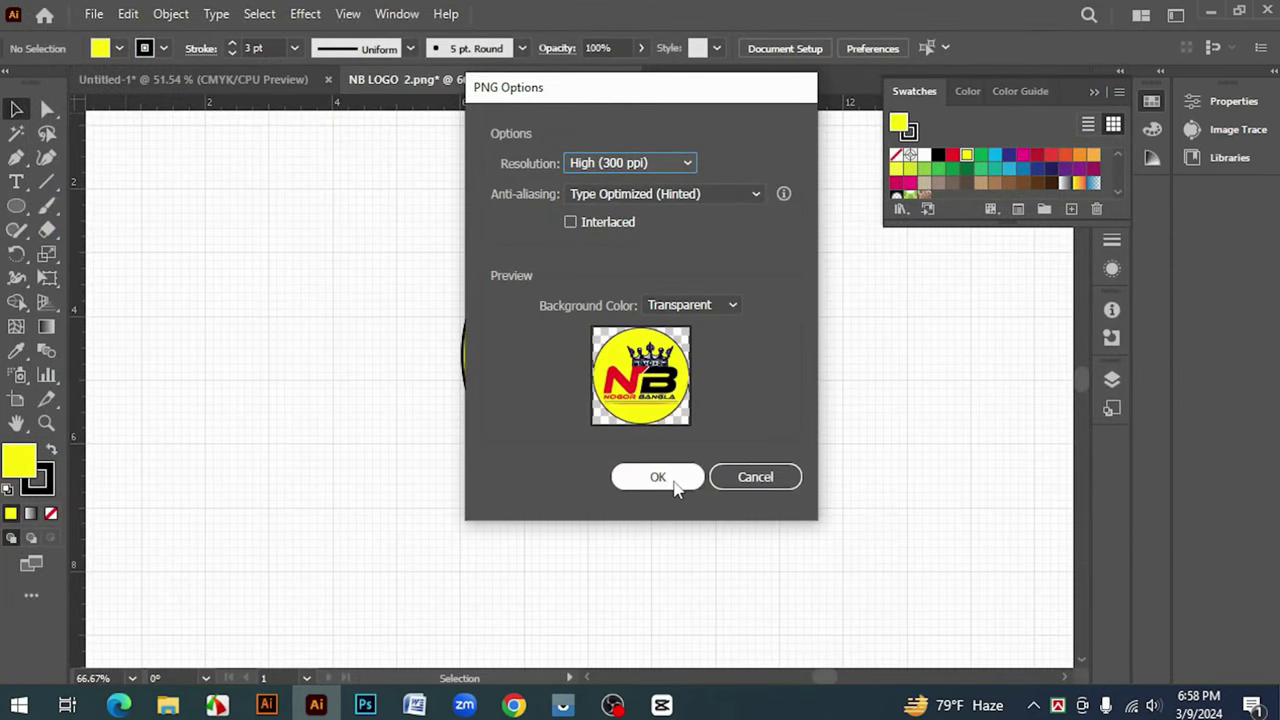
pyautogui.click(658, 477)
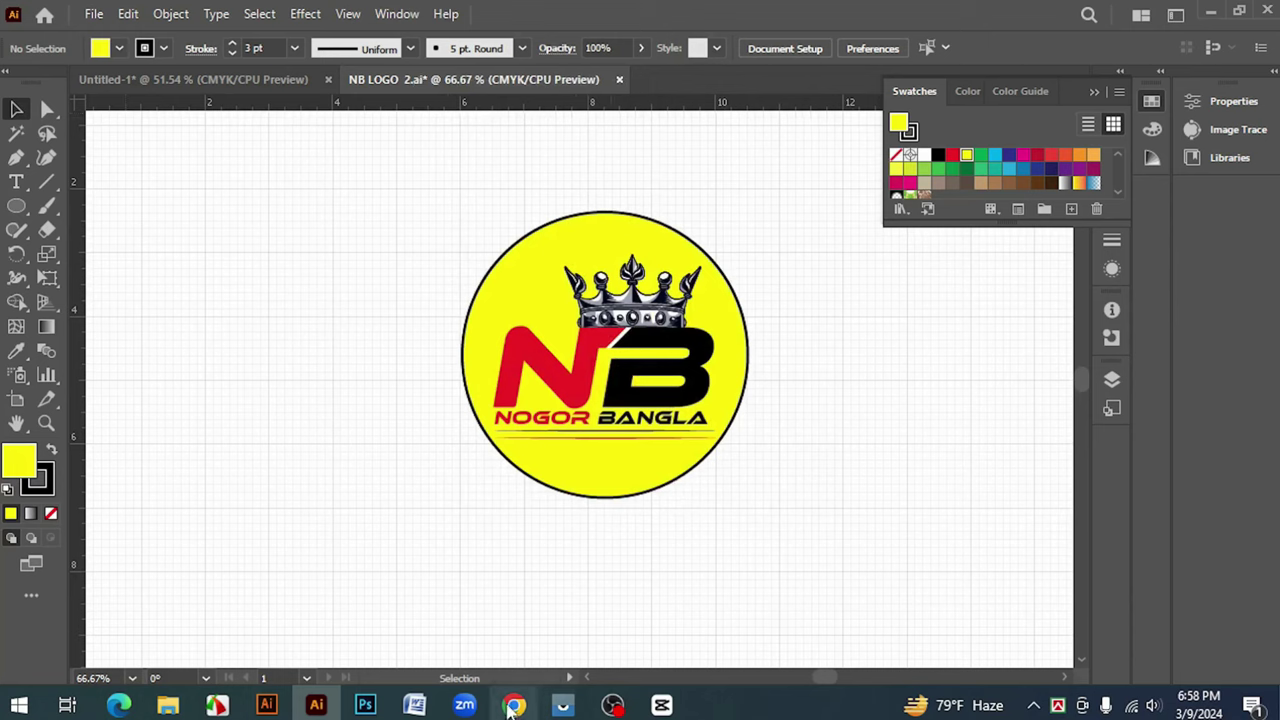
# Upload the 300 logo PNG from the Desktop into Area 1 on the Lixzo page.
pyautogui.click(513, 705)
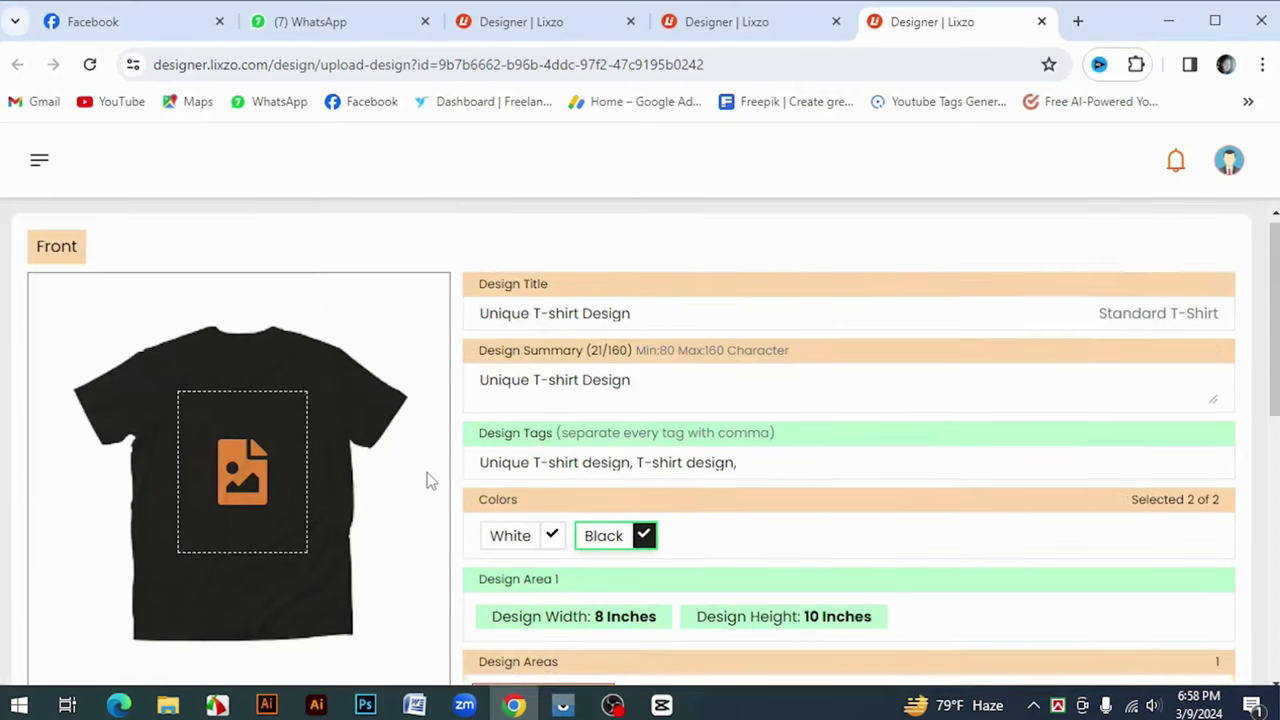
pyautogui.scroll(-3, 660, 567)
pyautogui.moveTo(537, 489)
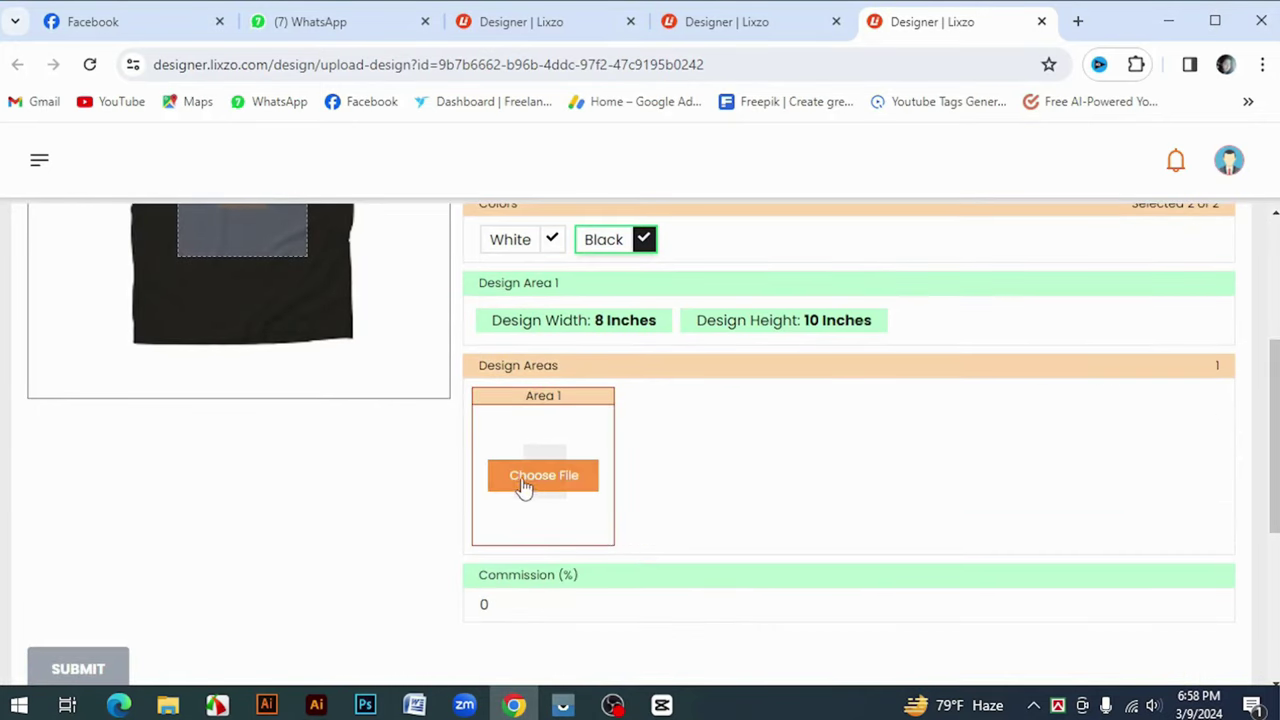
pyautogui.click(543, 480)
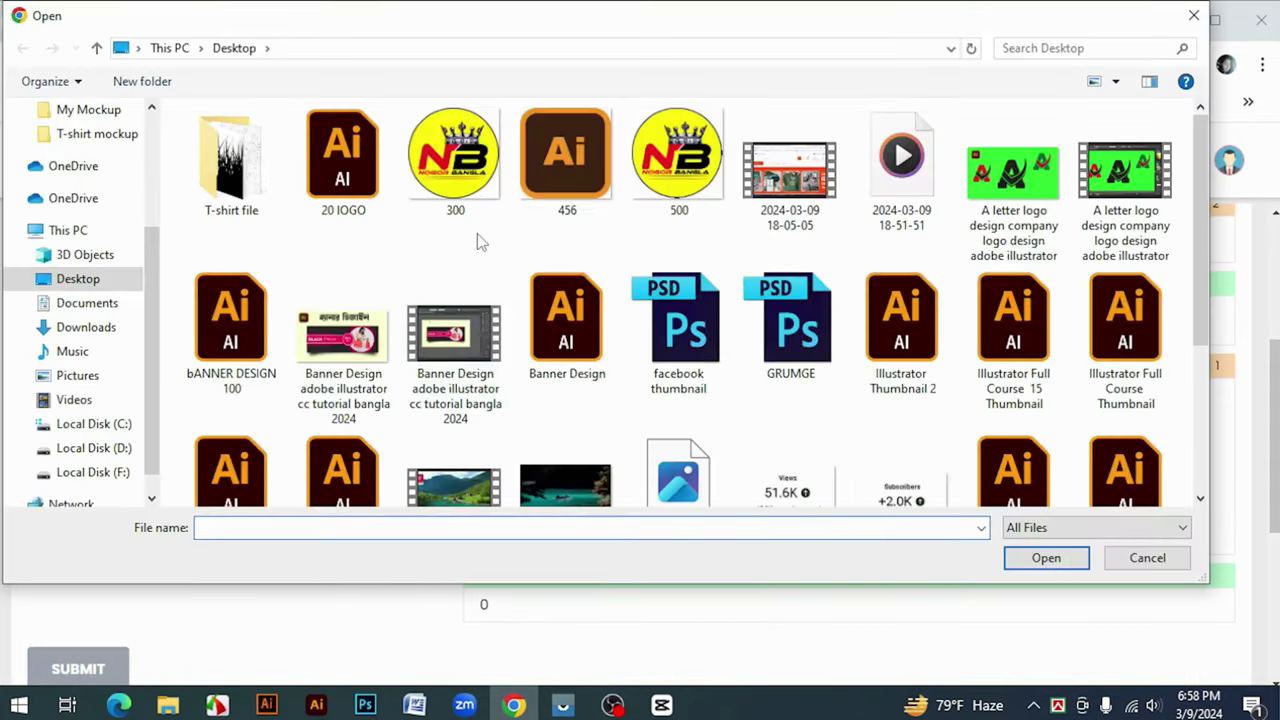
pyautogui.click(442, 150)
pyautogui.click(1036, 561)
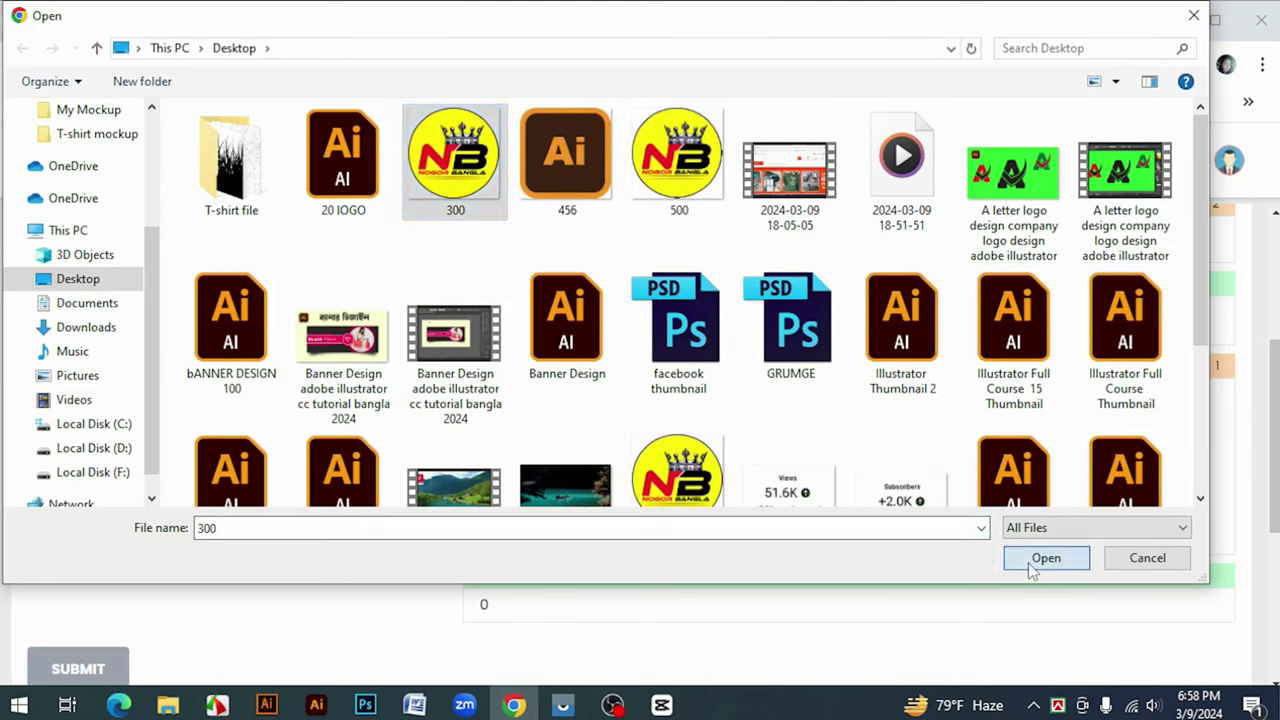
# Scroll the page to check the NB logo on the black T-shirt mockup.
pyautogui.scroll(2, 763, 505)
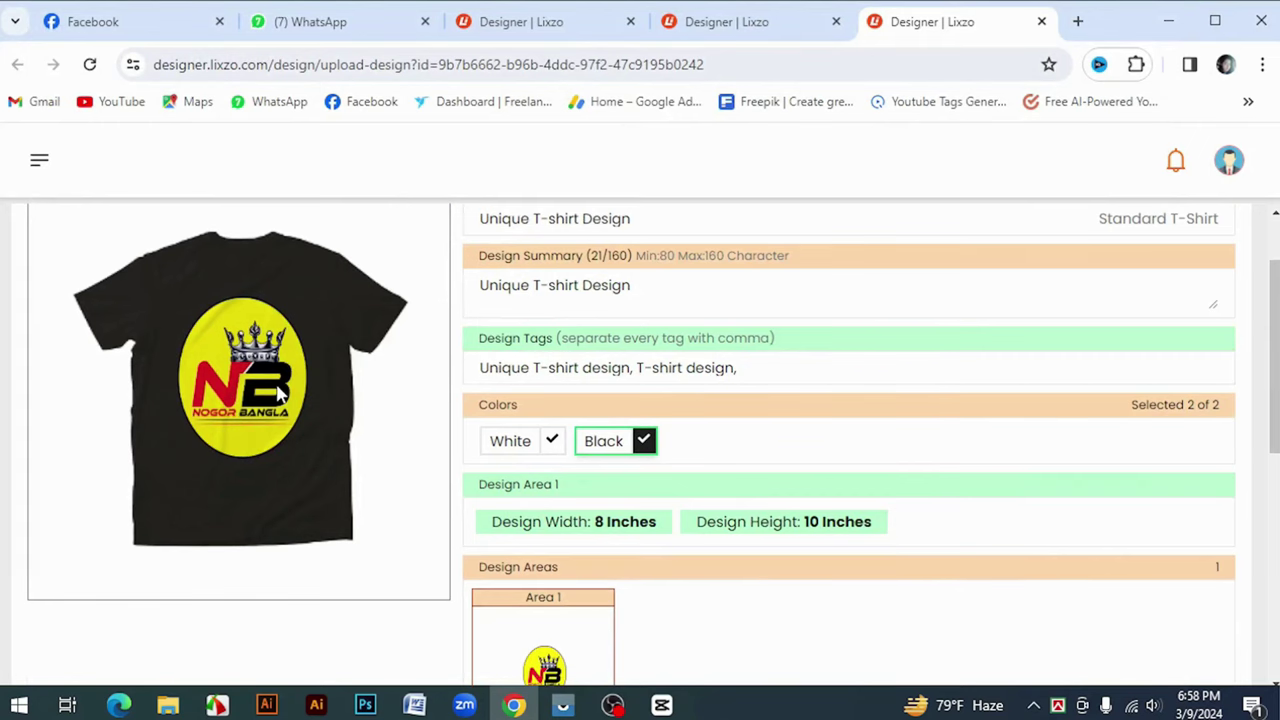
pyautogui.scroll(-1, 280, 395)
pyautogui.scroll(1, 354, 345)
pyautogui.scroll(-1, 260, 425)
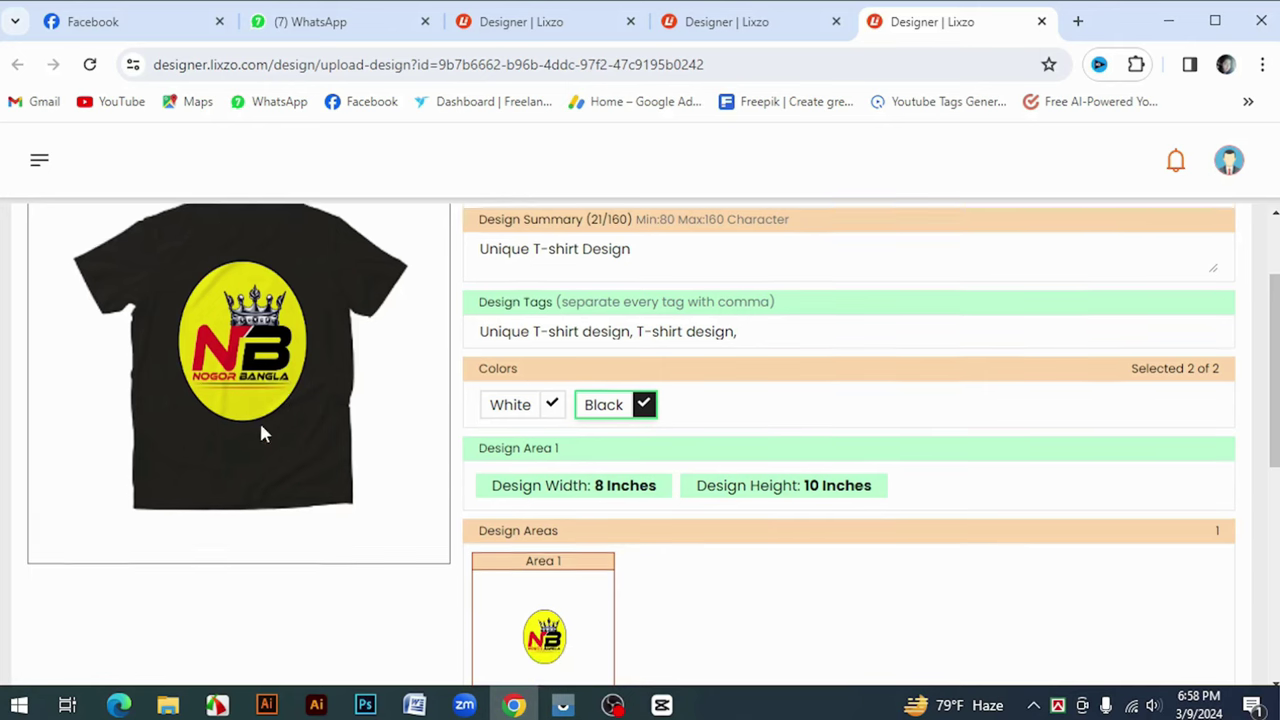
pyautogui.scroll(2, 261, 430)
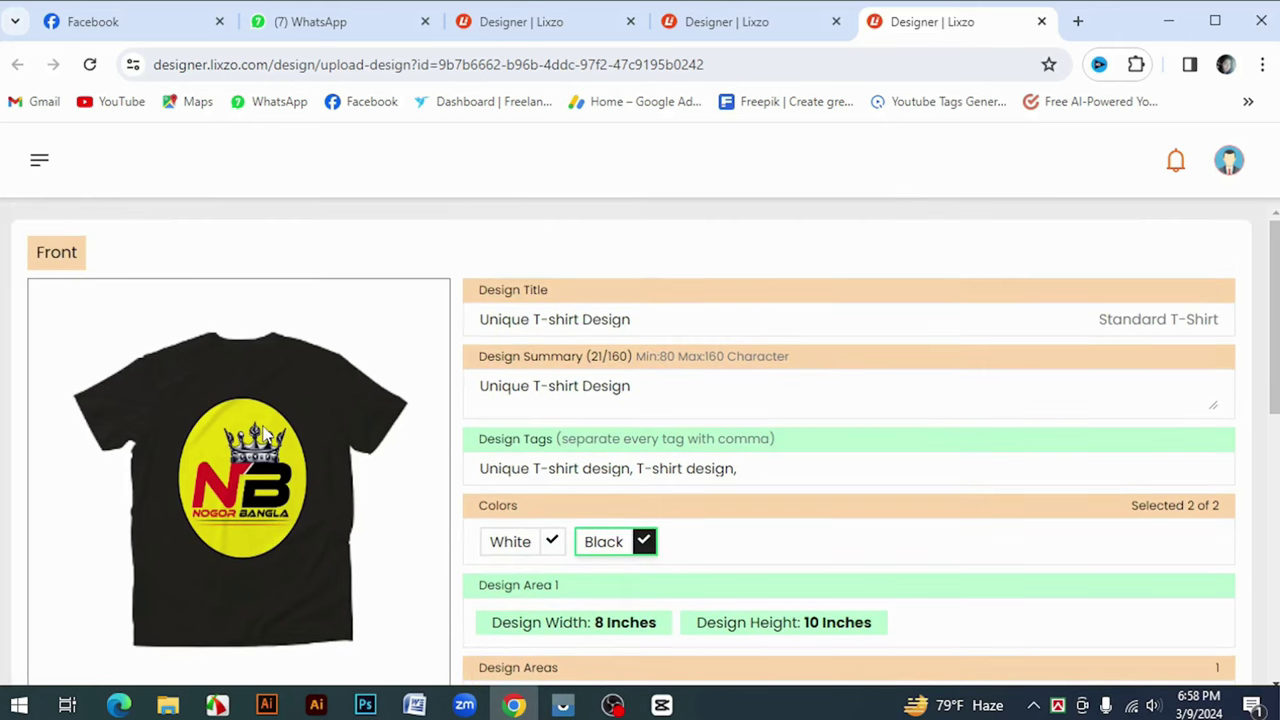
pyautogui.scroll(-1, 266, 432)
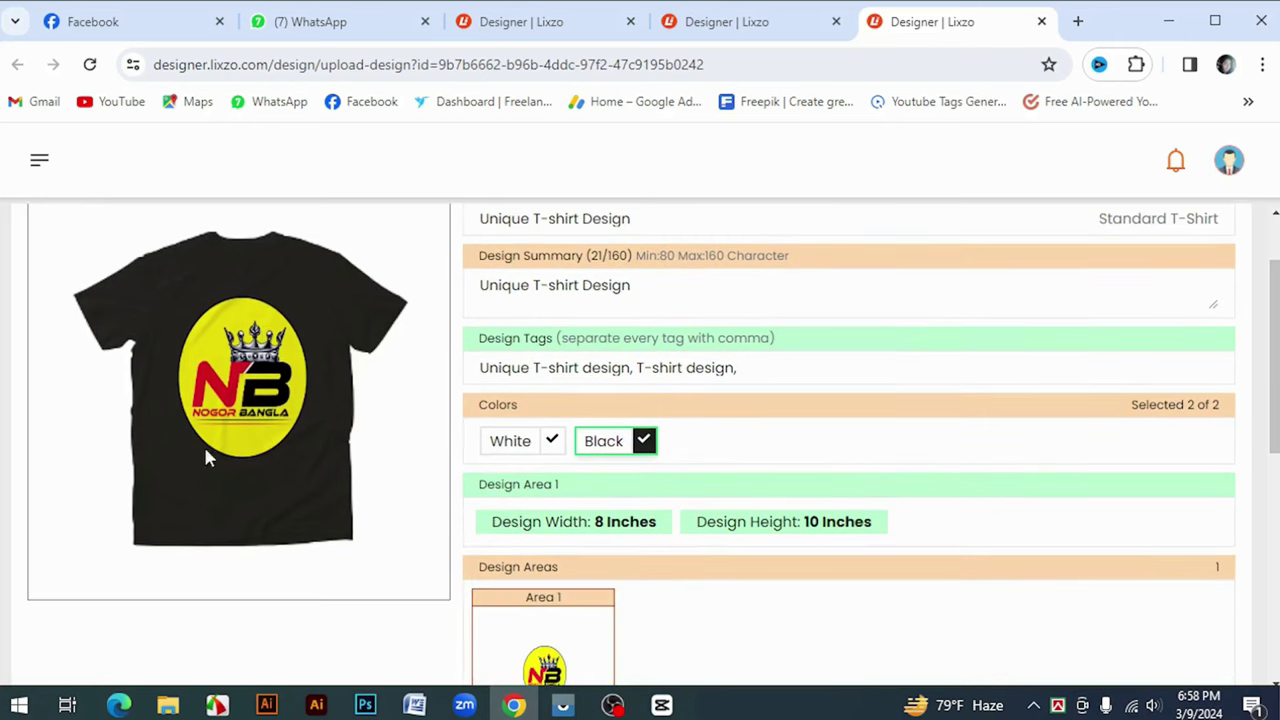